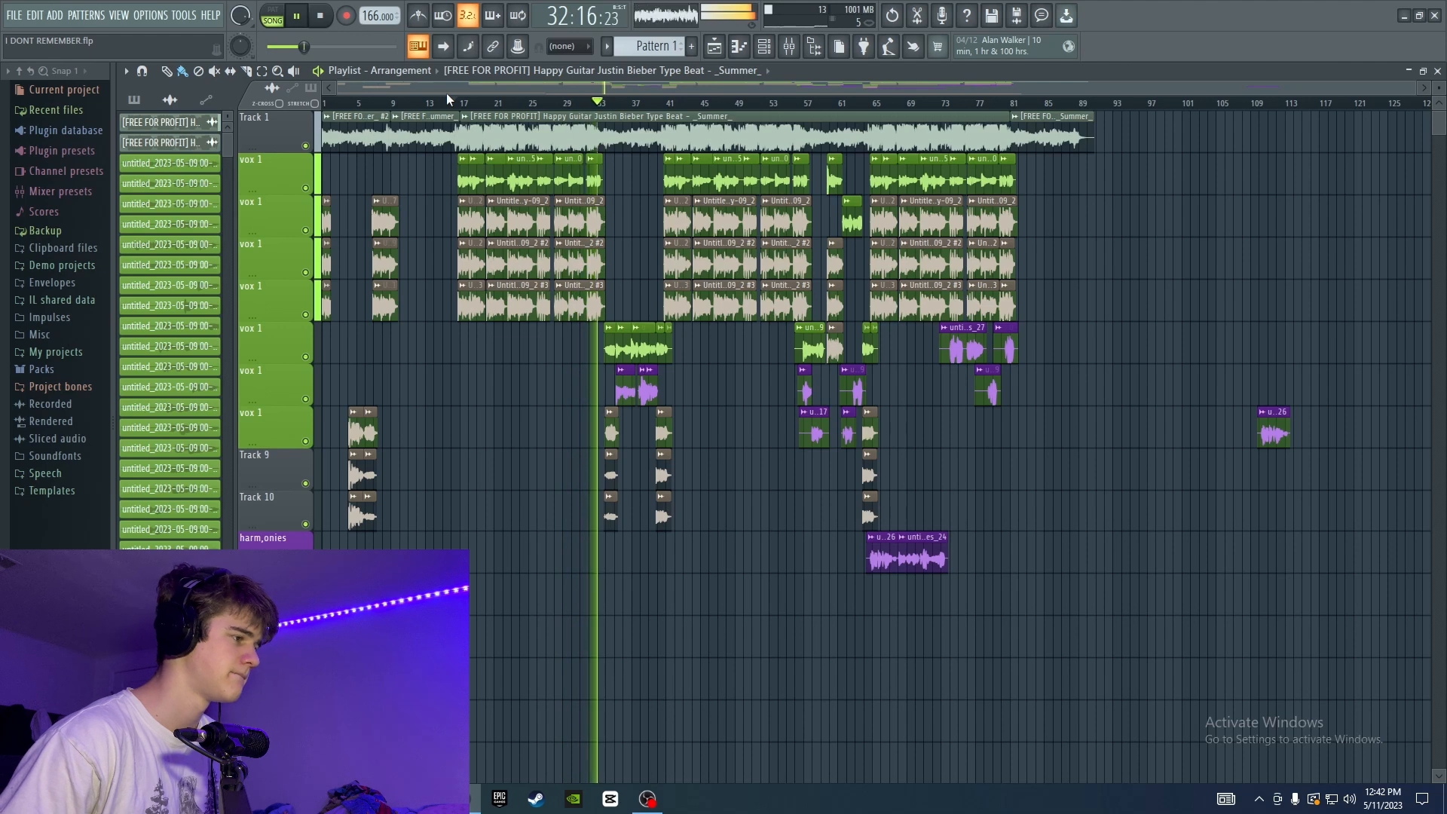
Rename mixer Insert 13 as adlibs and Insert 14 as fx, color both red, and route adlibs into fx.
key(space)
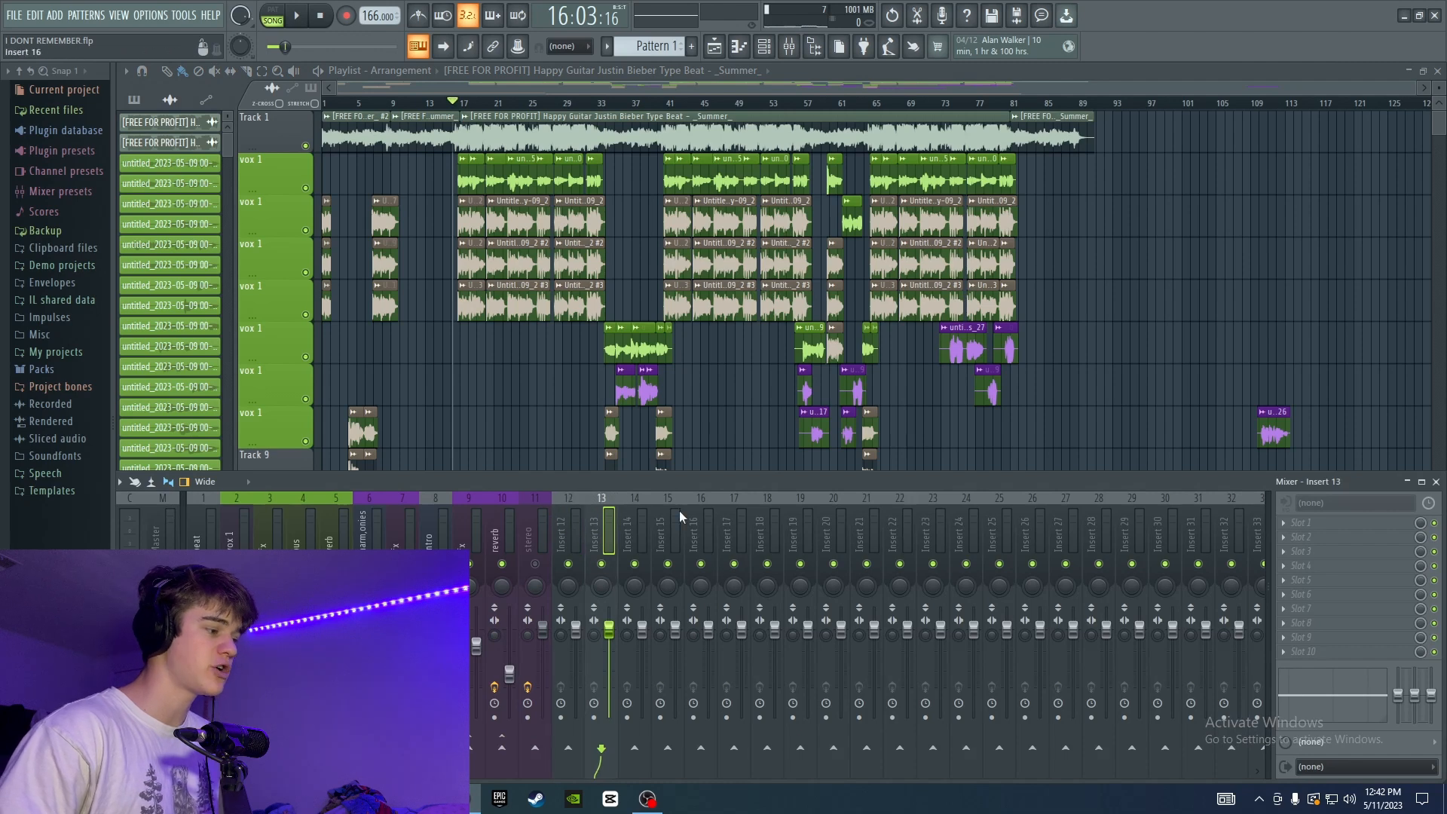
right_click(589, 575)
click(663, 345)
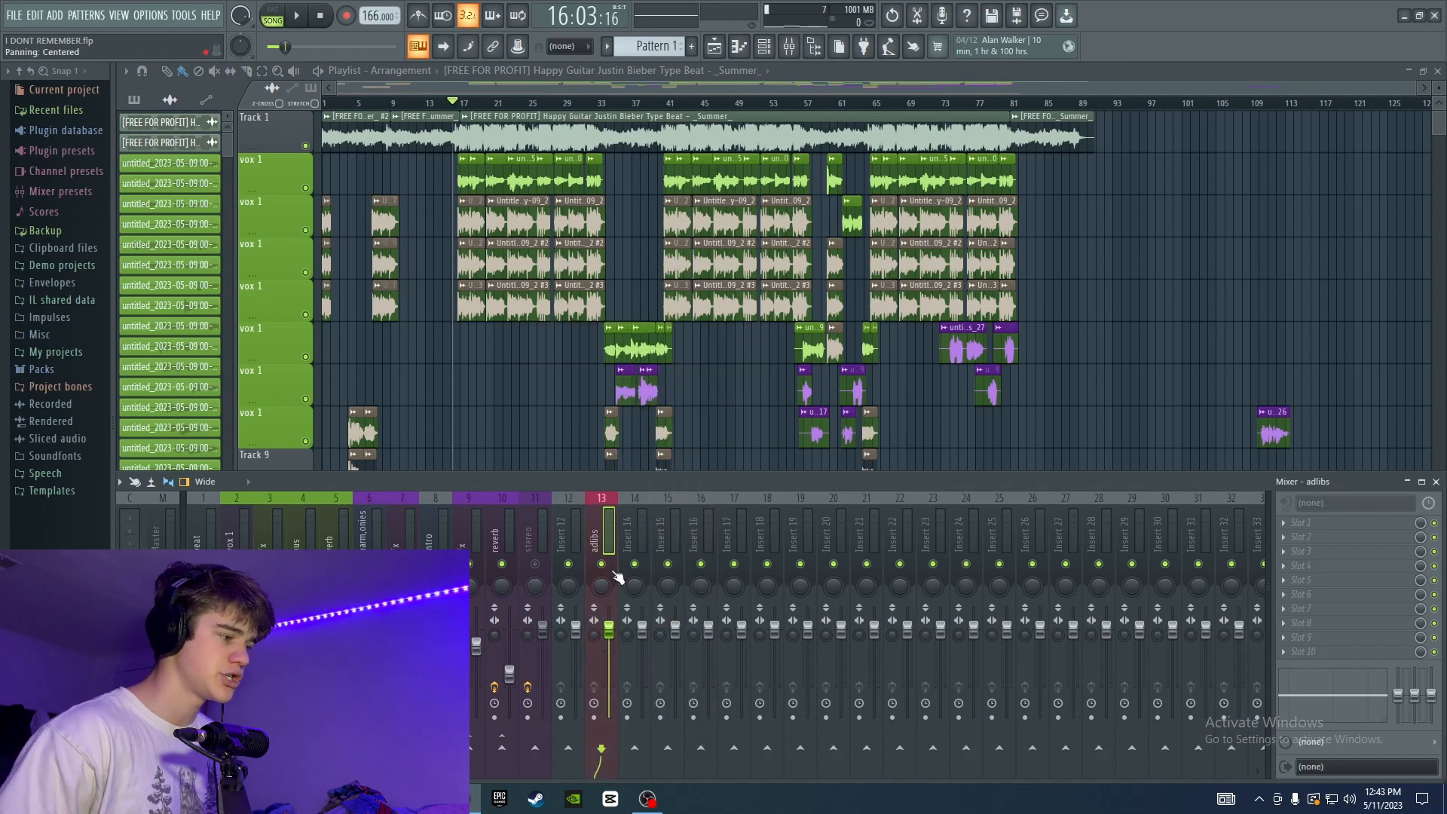
right_click(627, 577)
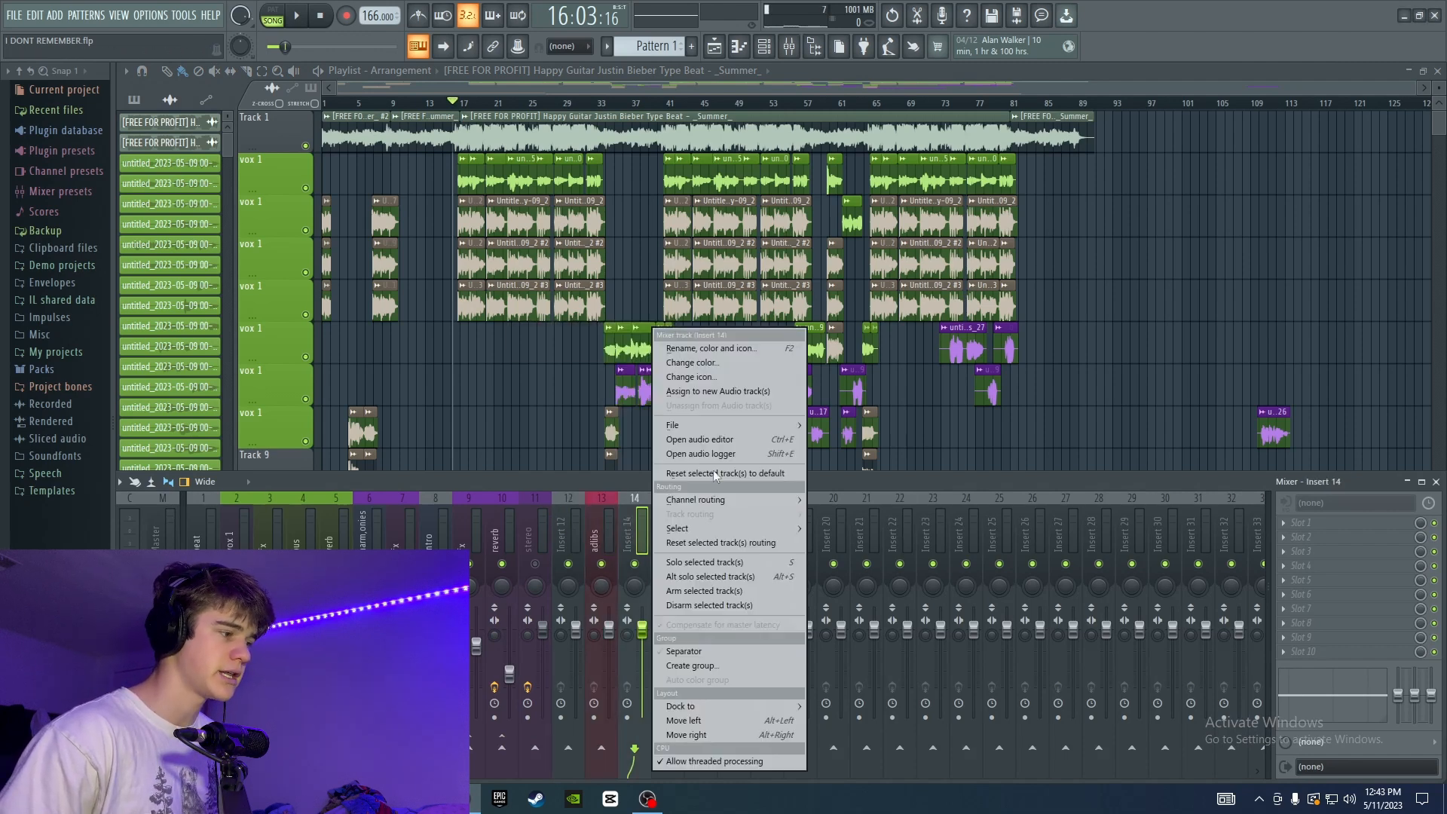
click(710, 347)
text(fx)
click(710, 341)
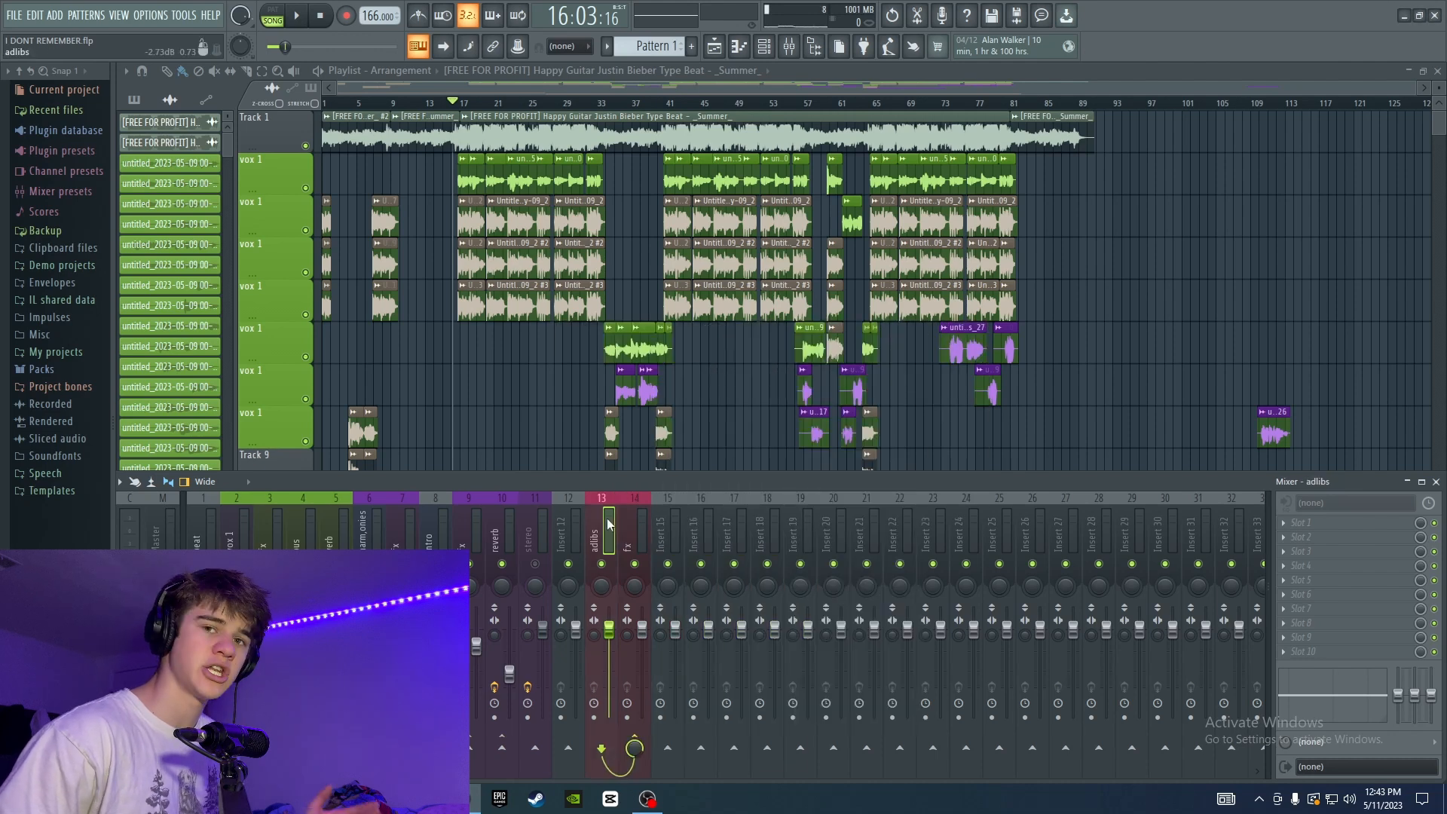
Add Fruity Parametric EQ 2 to the first effect slot of the fx mixer track.
click(641, 520)
click(610, 520)
click(642, 520)
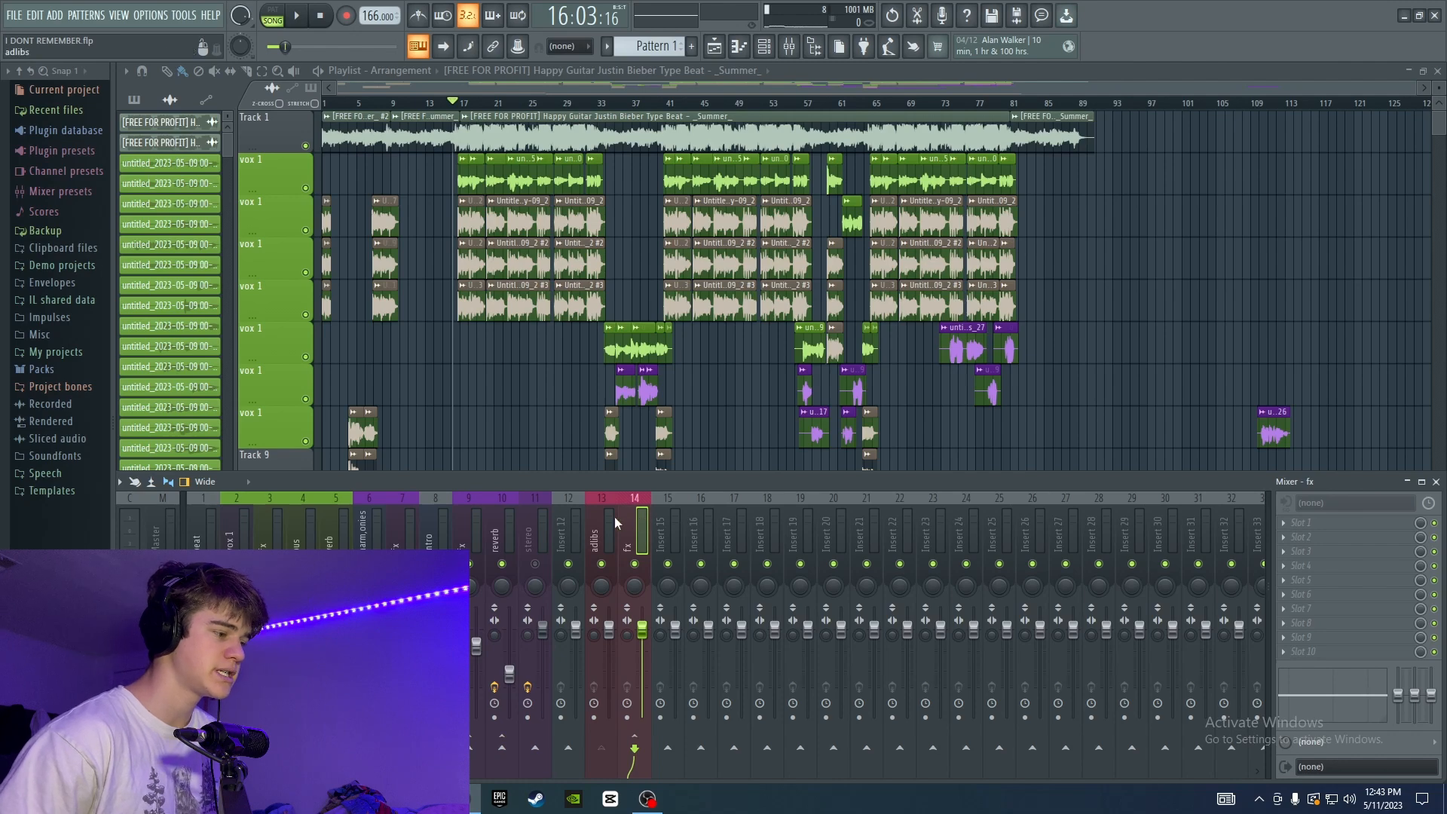
click(1311, 522)
click(1055, 549)
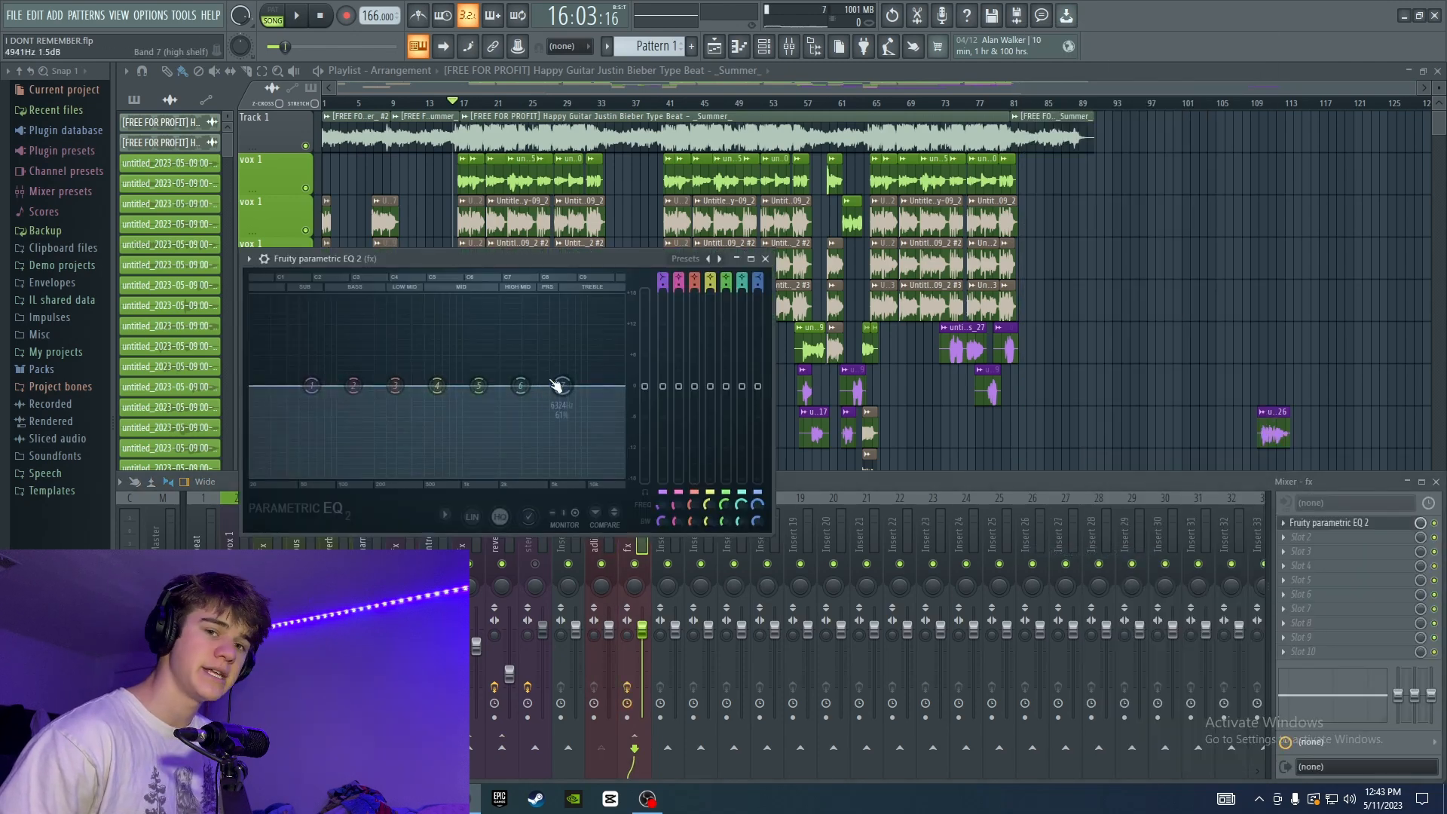
drag(432, 258, 679, 238)
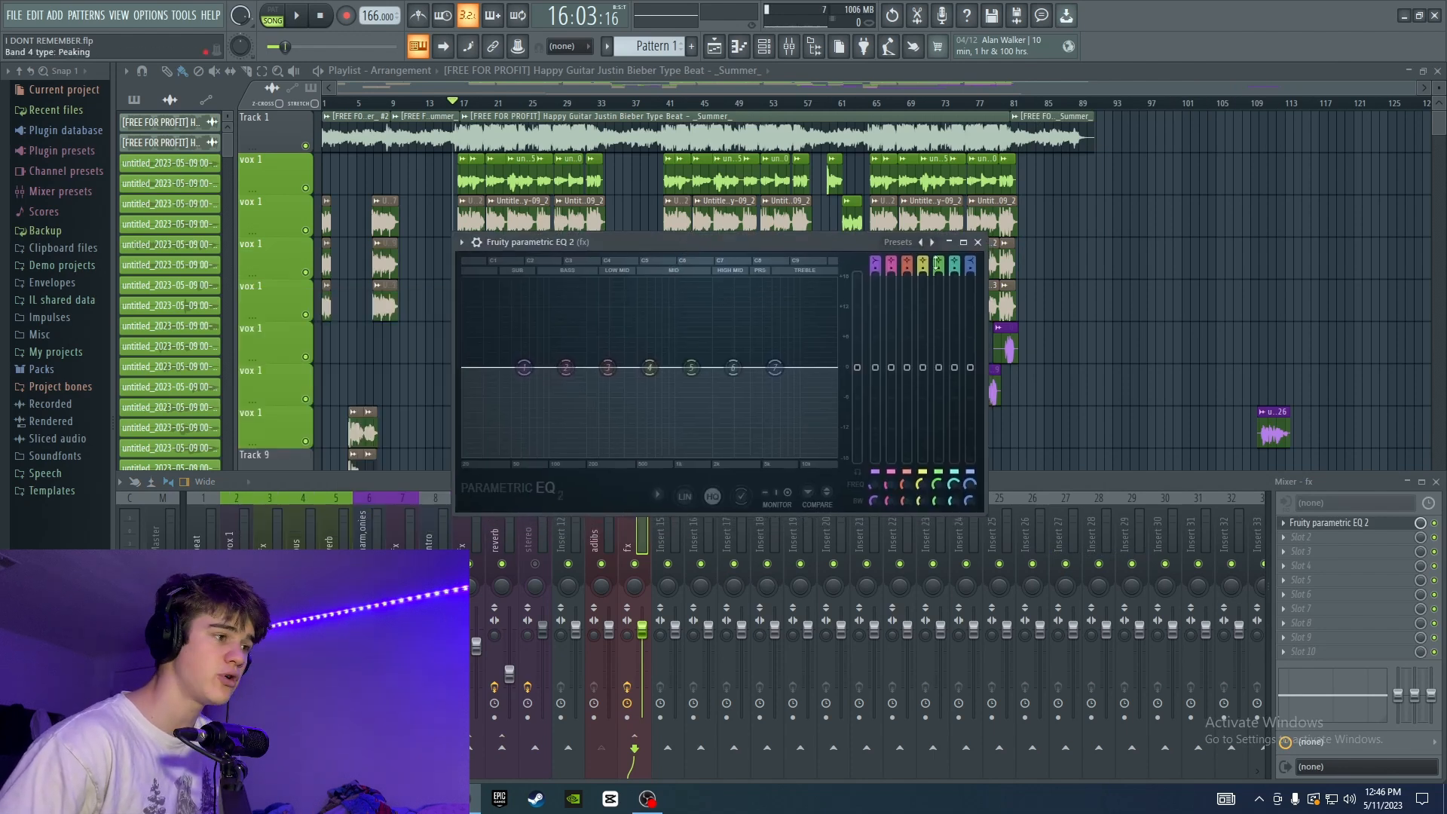
Try the Old Telephone preset on the parametric EQ and restore the default preset.
right_click(527, 370)
drag(603, 242, 607, 253)
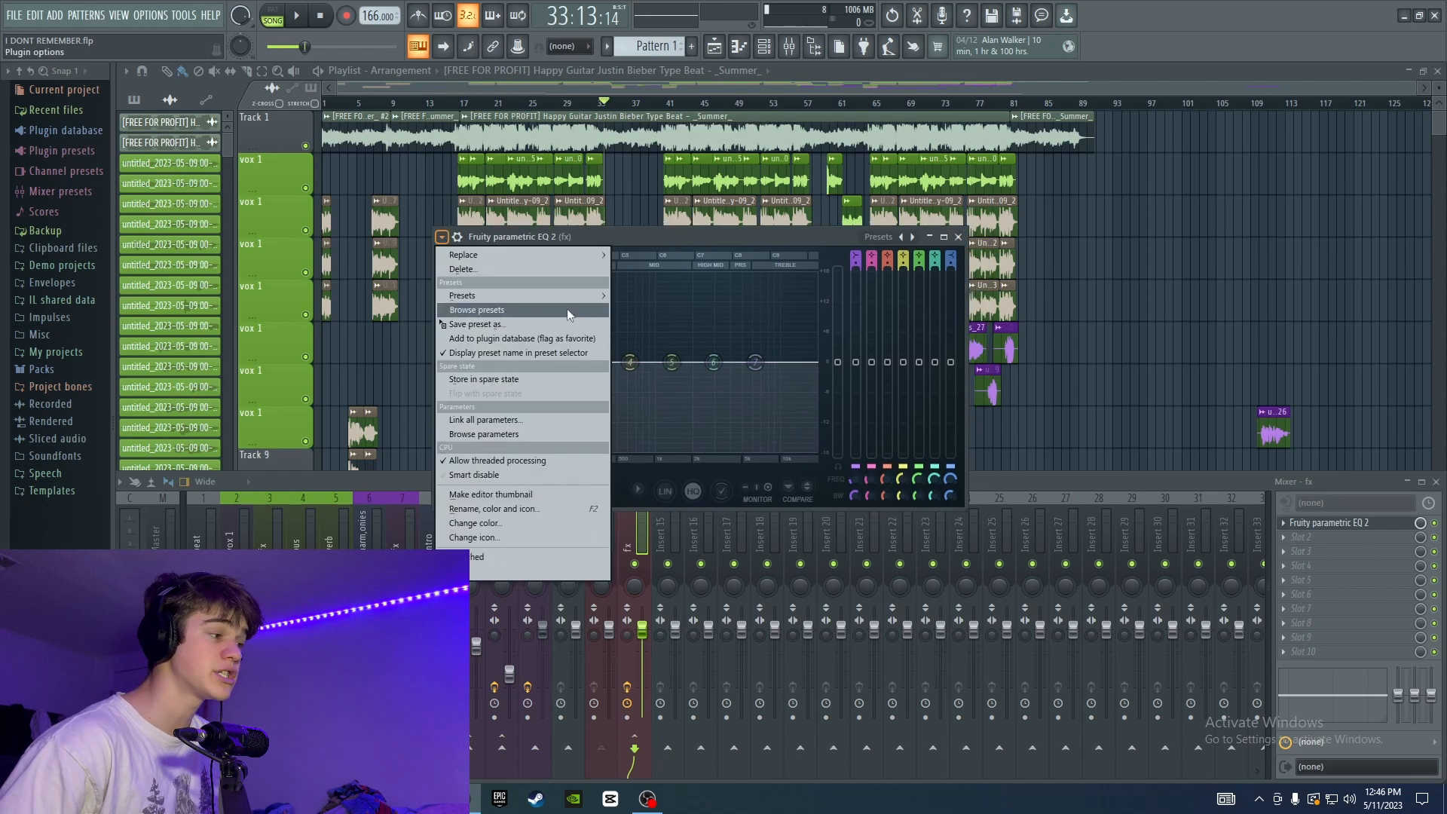
mouse_move(572, 300)
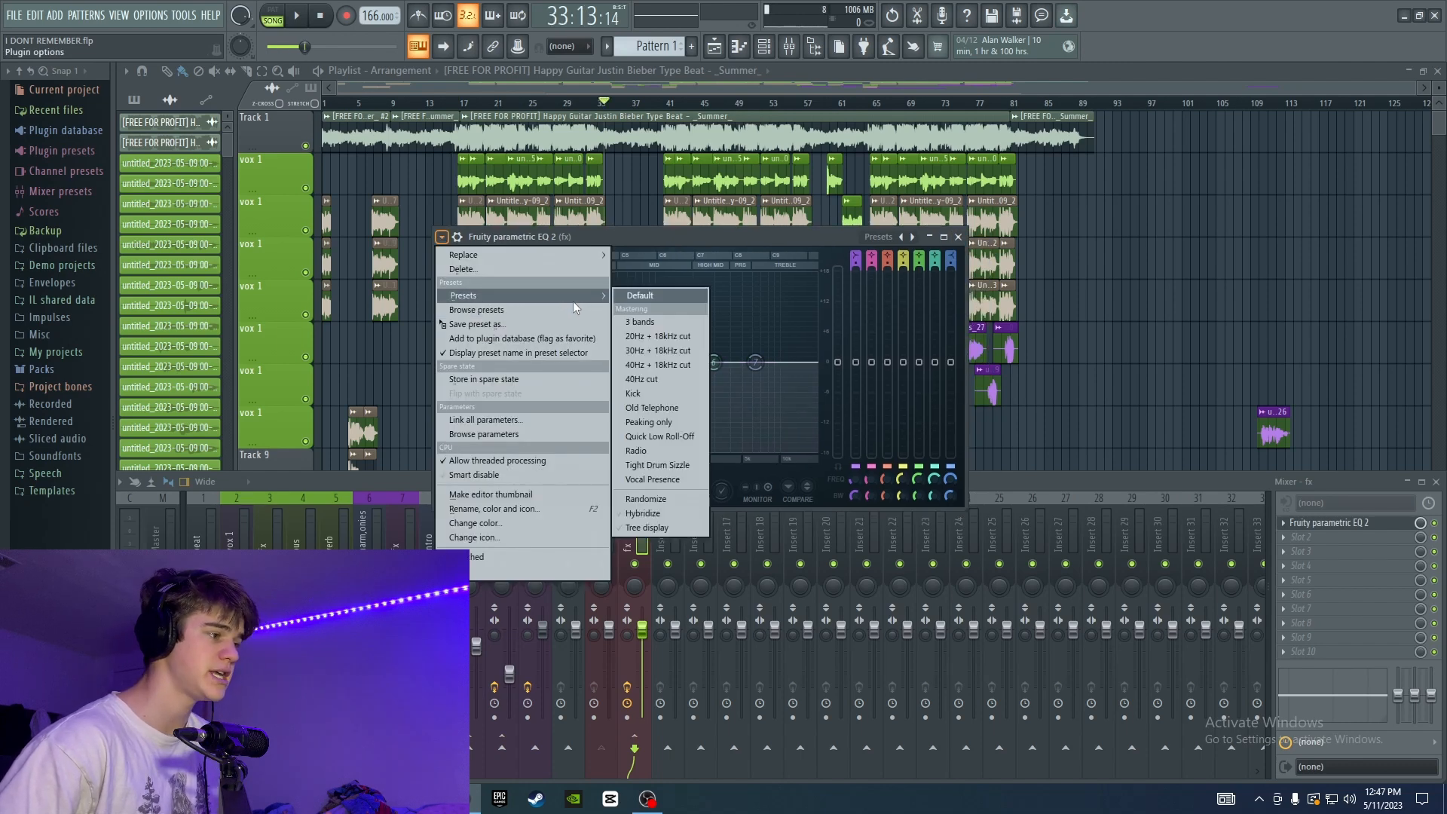
click(667, 410)
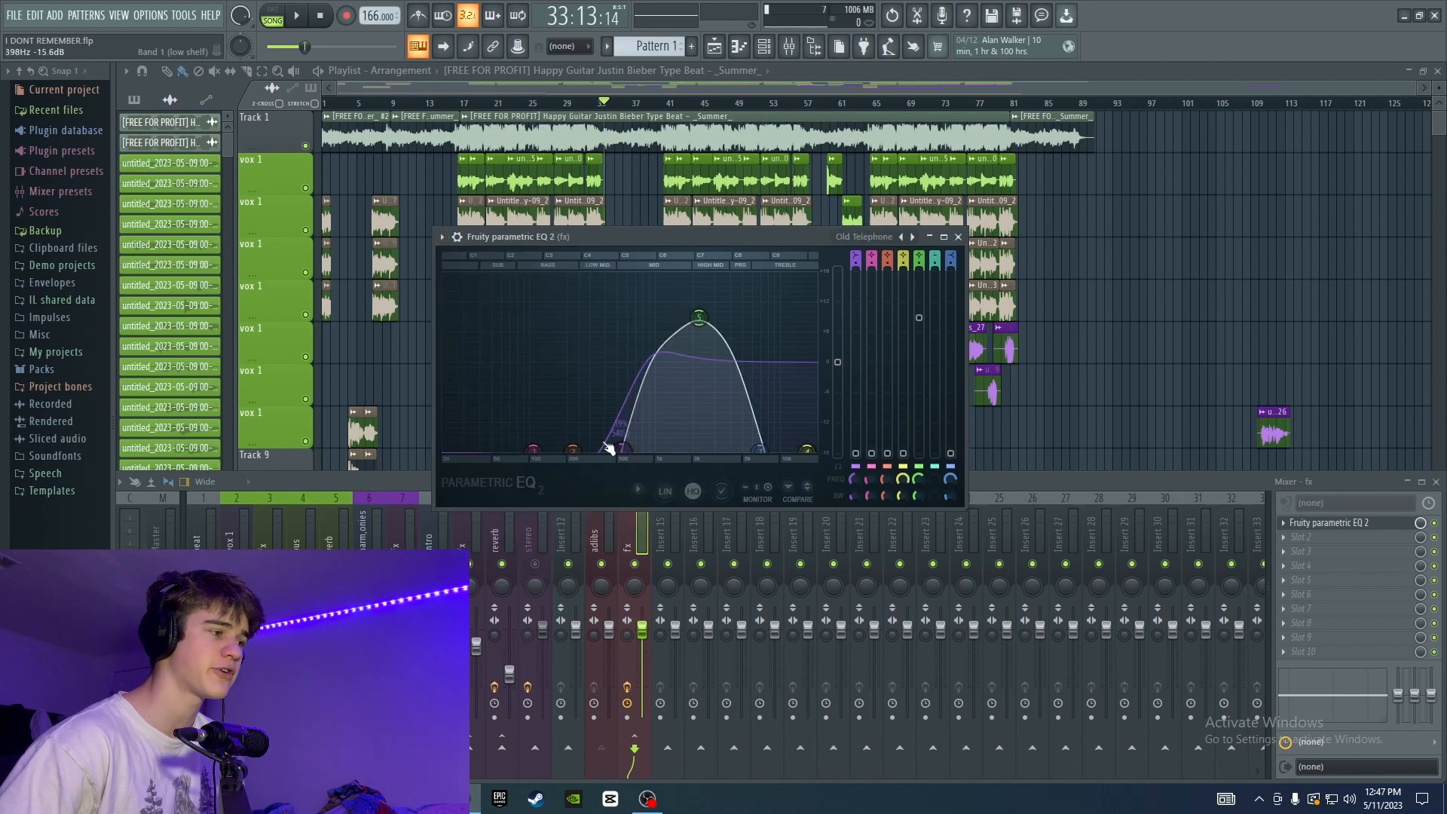
click(443, 239)
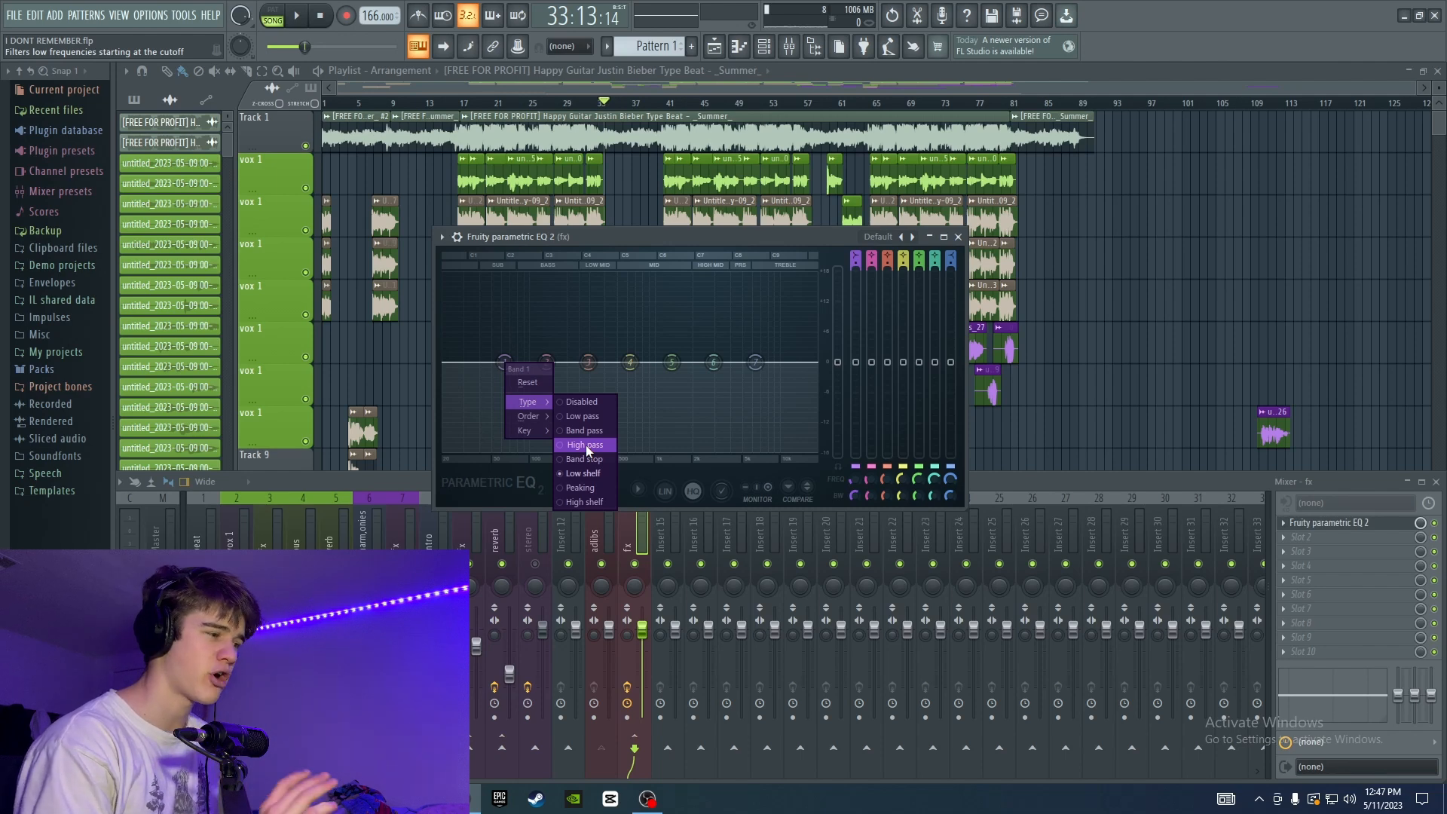
Turn the EQ's first band into a steeper high-pass filter and raise its cutoff into the low mids.
click(512, 360)
right_click(505, 367)
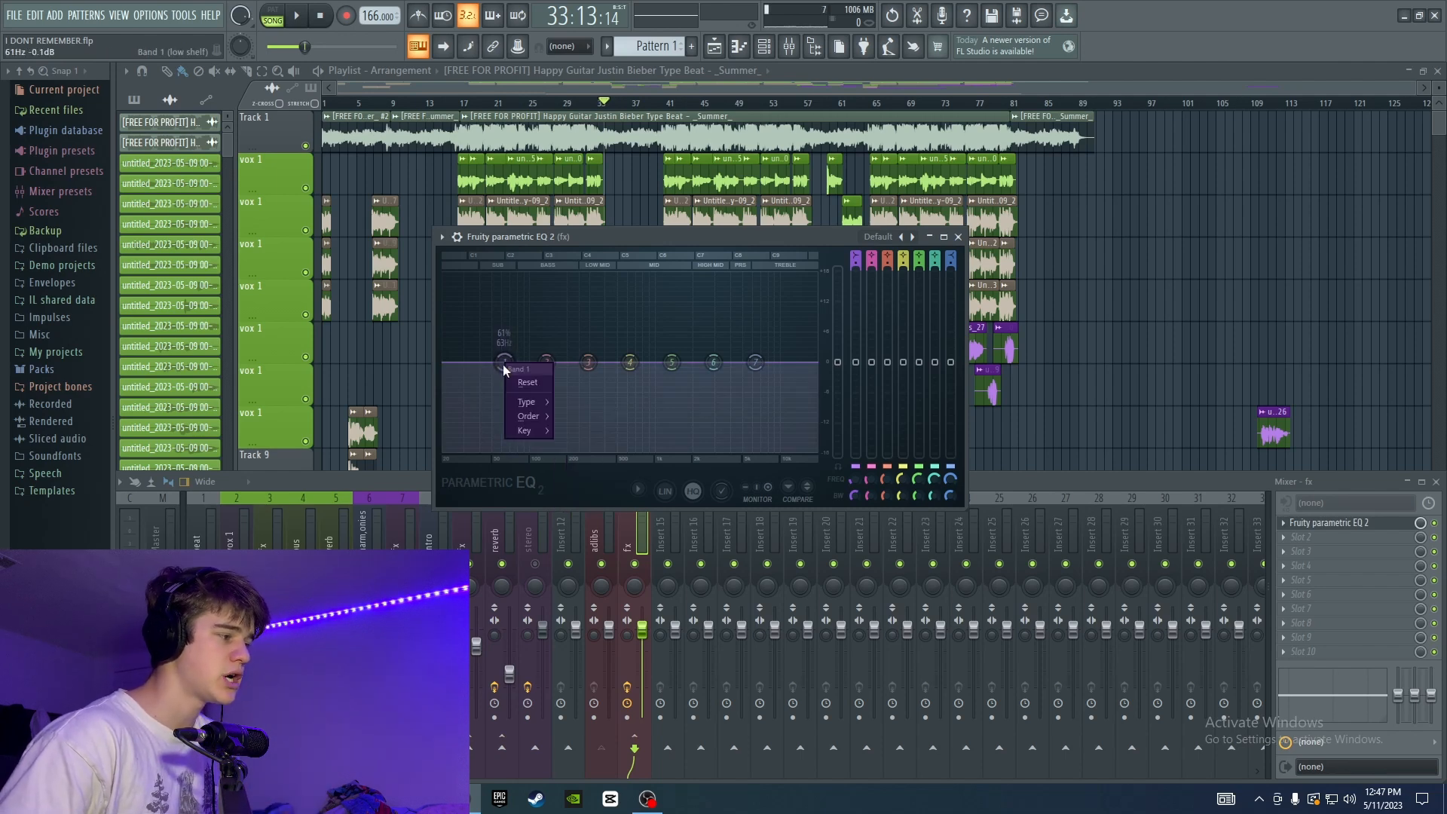
mouse_move(526, 403)
click(568, 431)
right_click(503, 362)
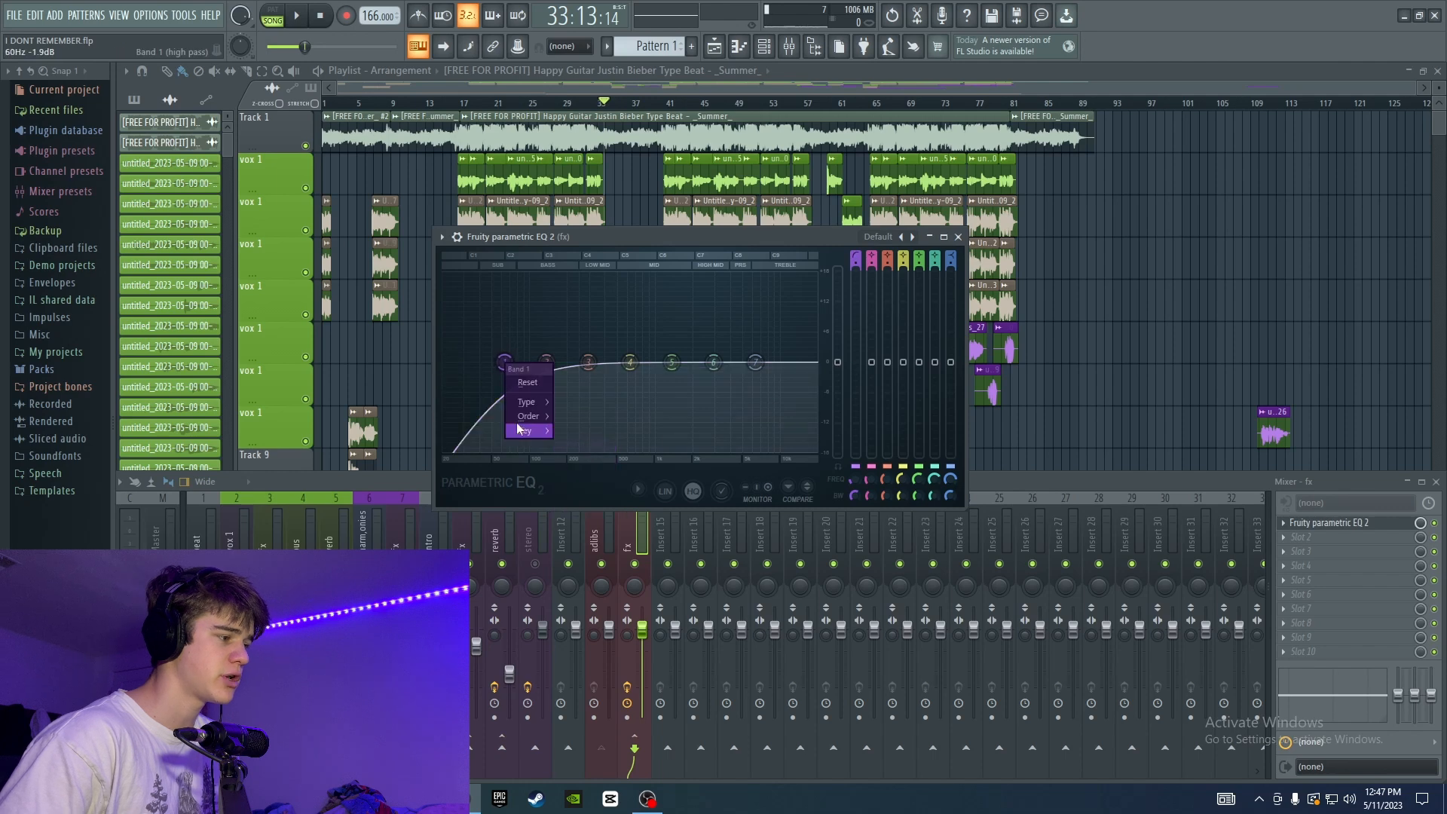
click(576, 431)
drag(504, 362, 620, 363)
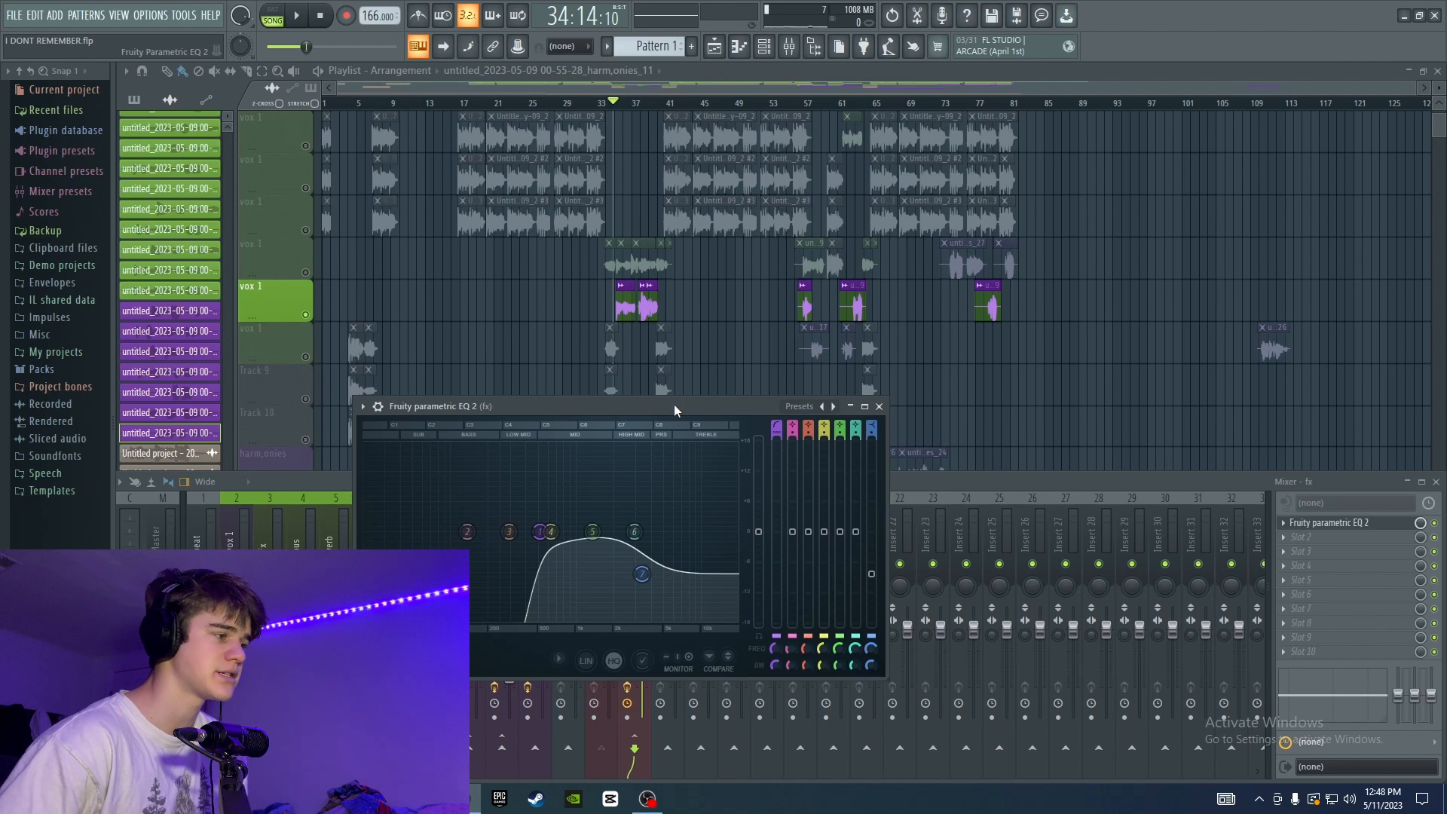
Boost the EQ's fifth band at about 1.7 kHz and widen the curve while listening to the soloed ad-lib track.
key(space)
drag(674, 408, 700, 327)
drag(628, 445, 620, 413)
key(space)
scroll(622, 414, down, 4)
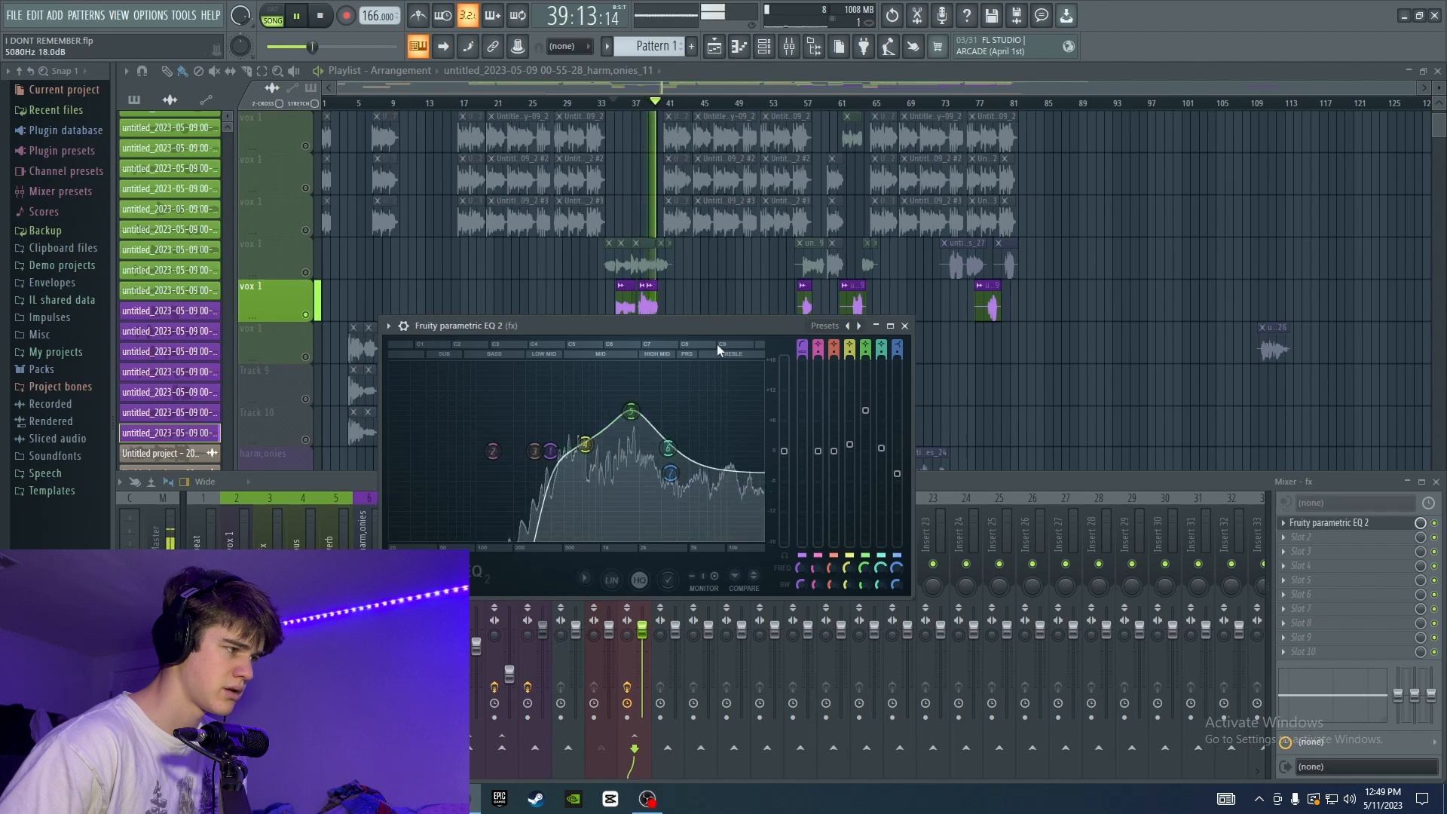
key(space)
Add the Pitcher plugin ahead of the parametric EQ on the fx track.
drag(725, 324, 728, 332)
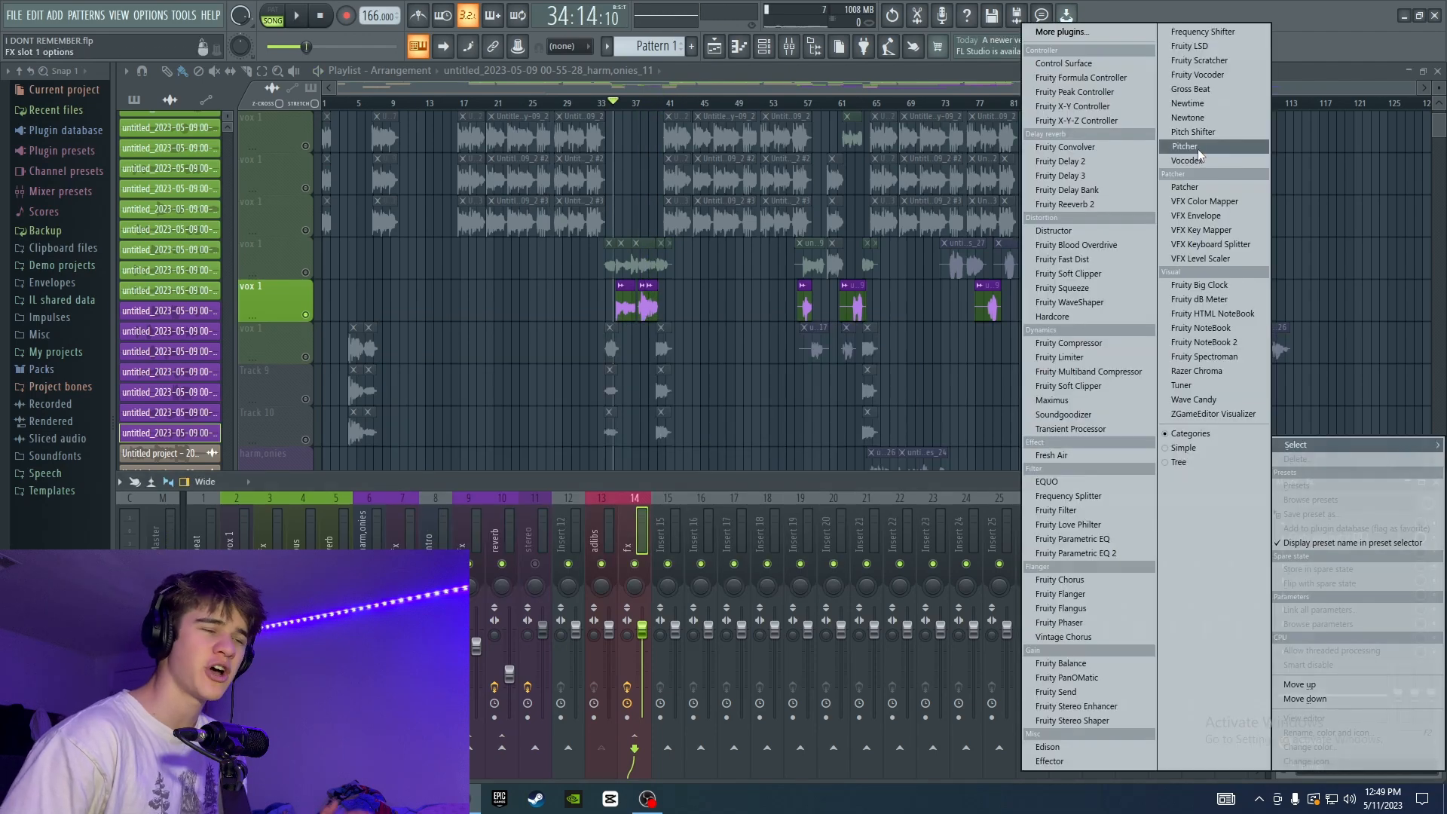
click(1197, 148)
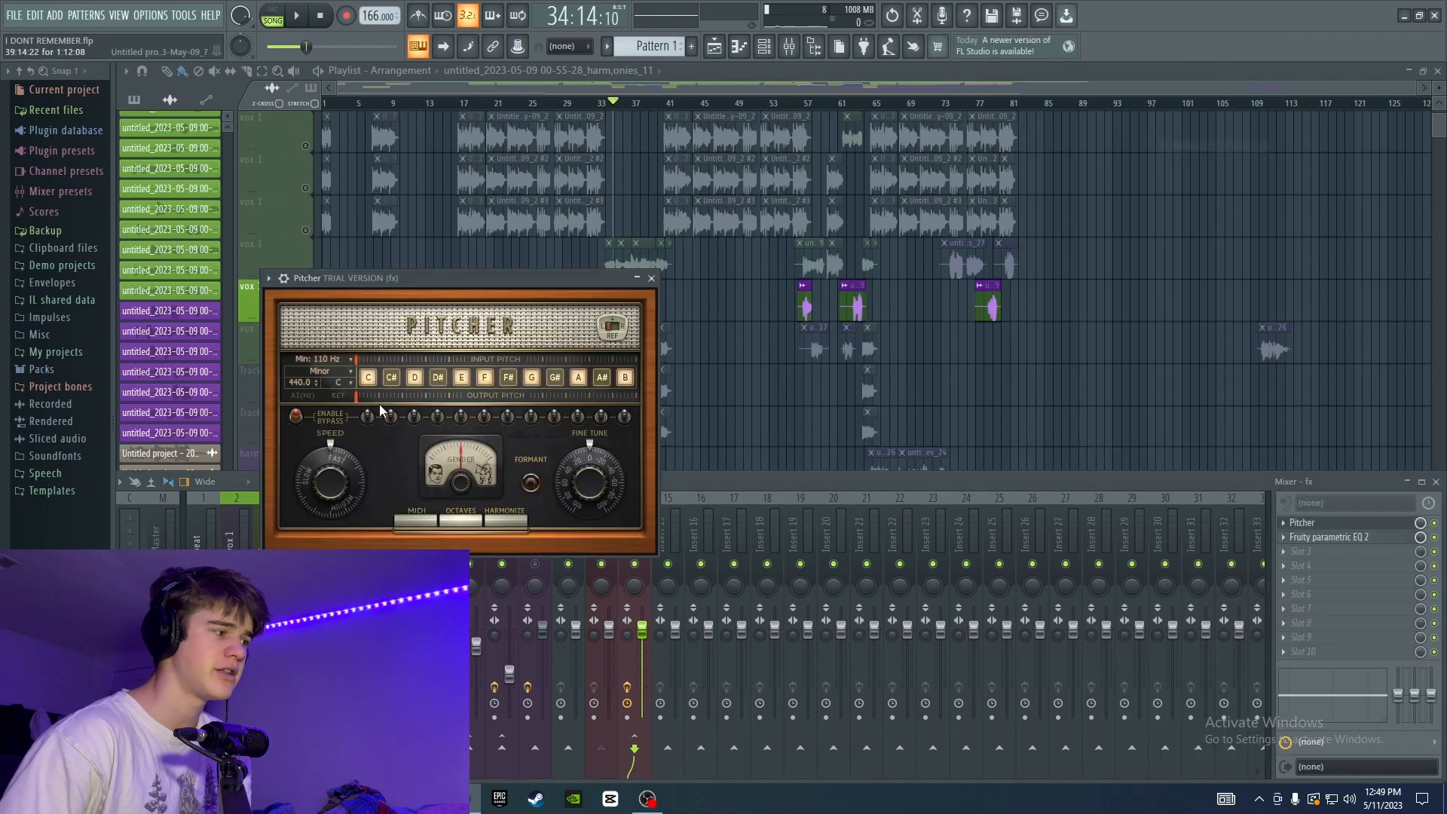
drag(513, 275, 526, 215)
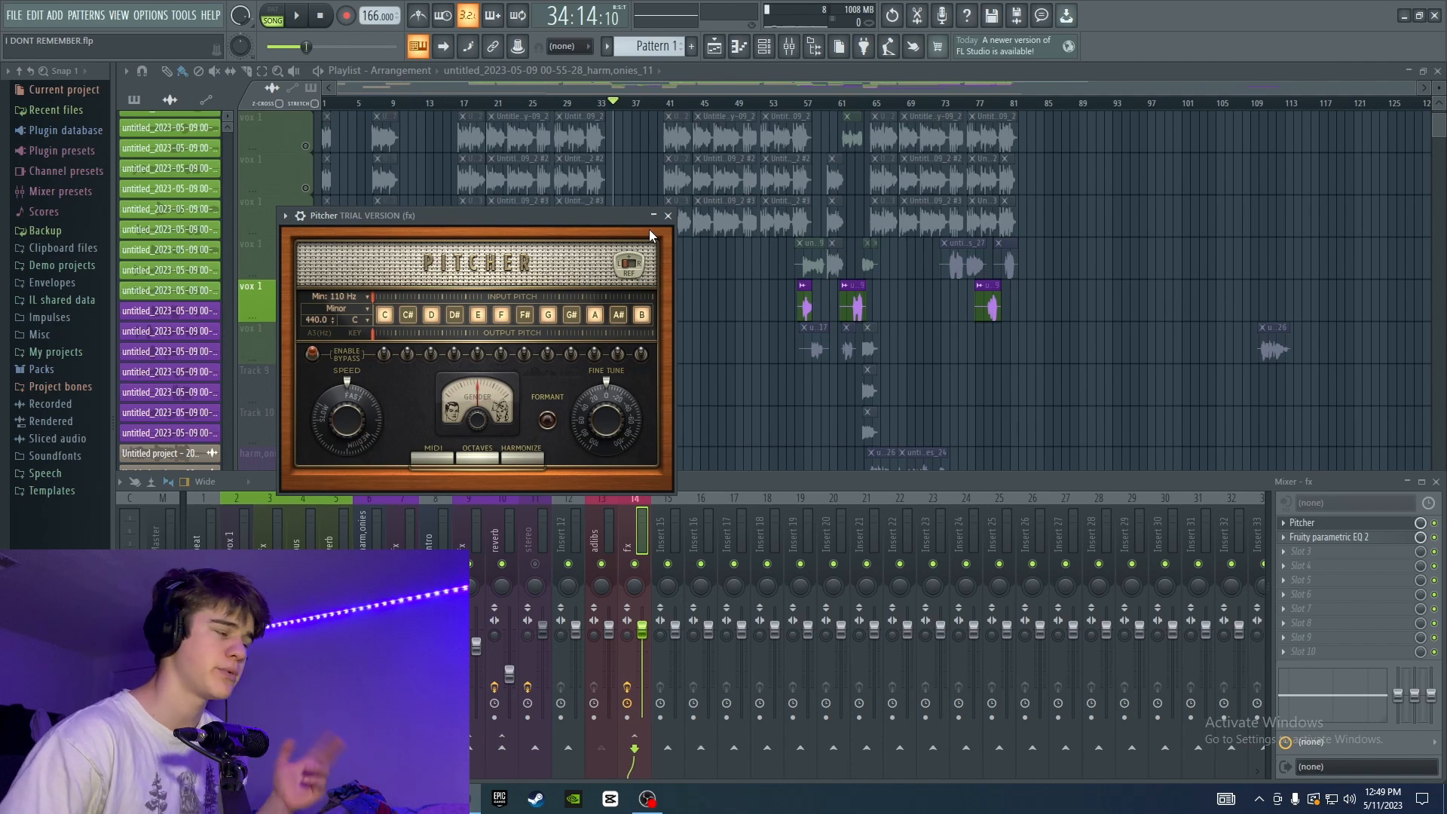
drag(485, 223, 684, 196)
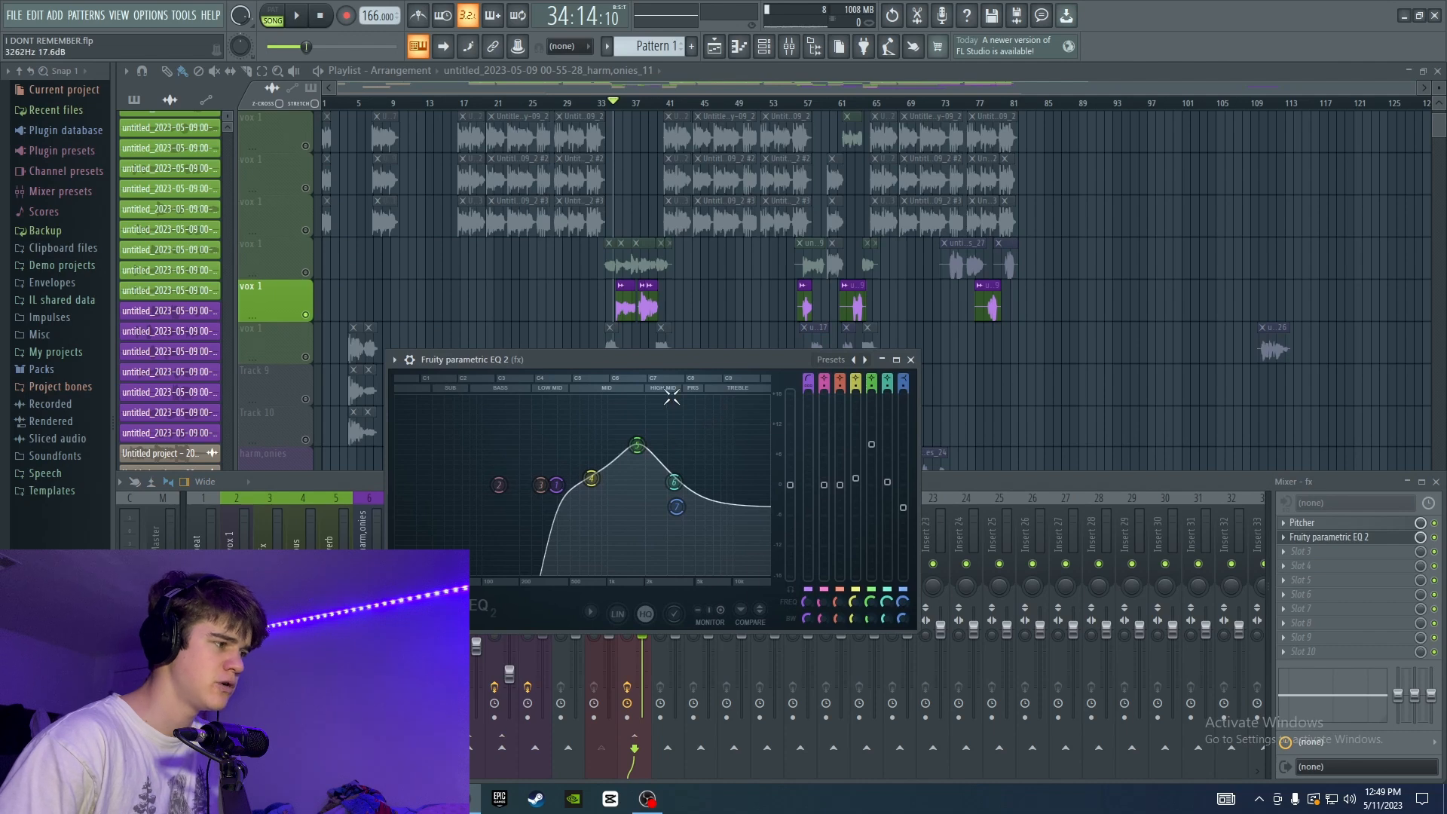
Set the EQ's seventh high-shelf band to about 2880 Hz and -2.5 dB during playback.
key(space)
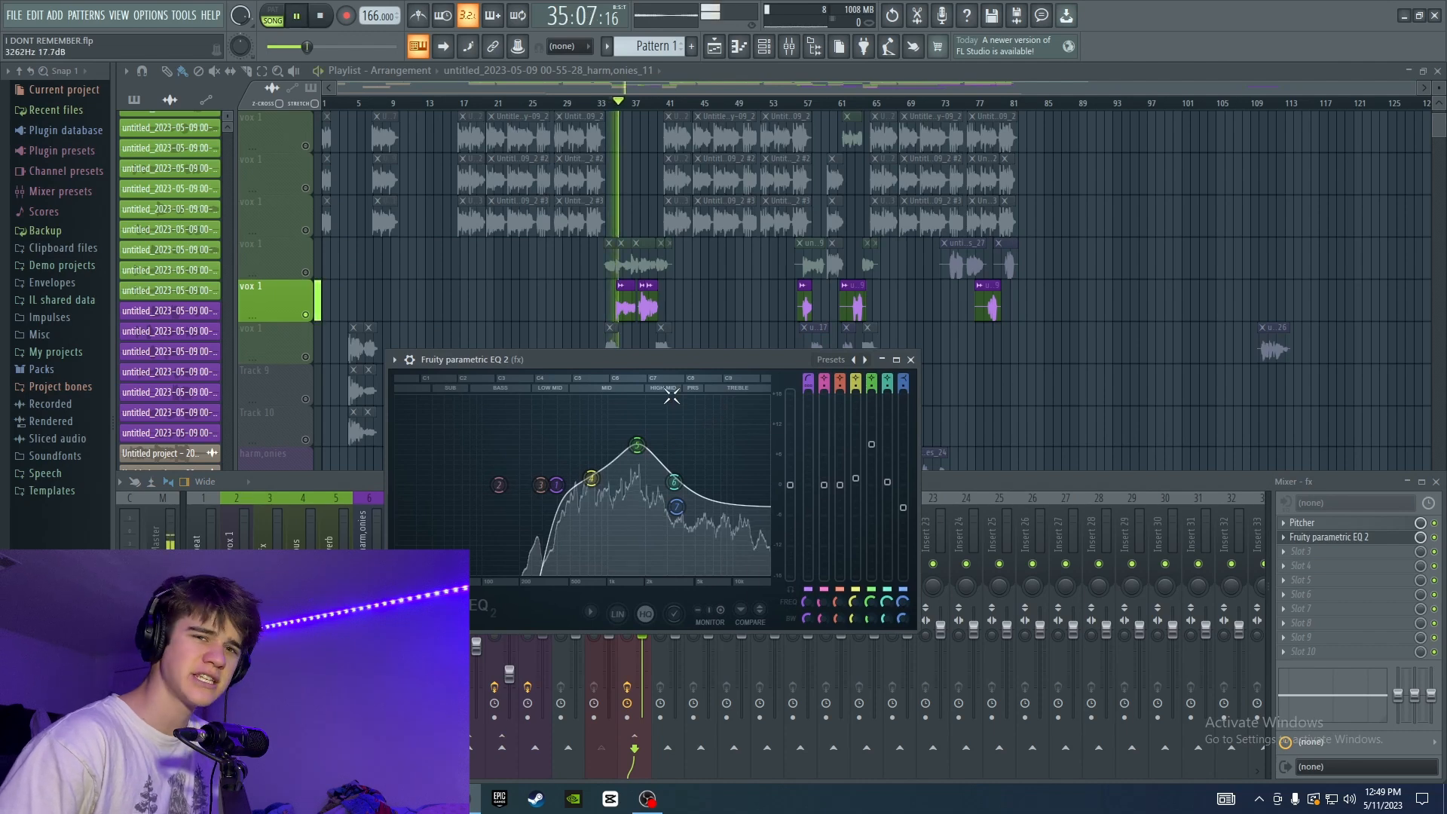
drag(677, 506, 667, 500)
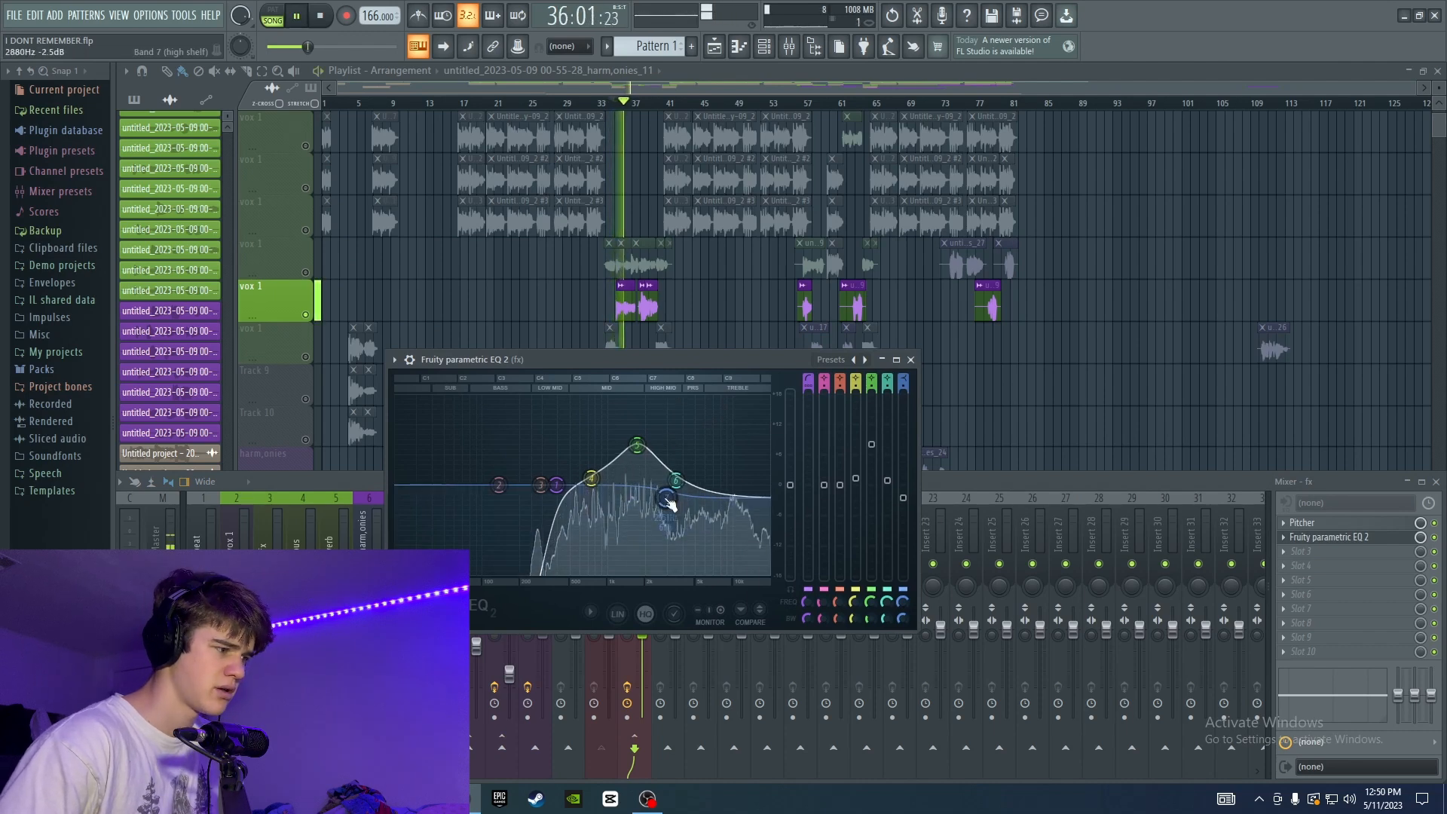
key(space)
key(space)
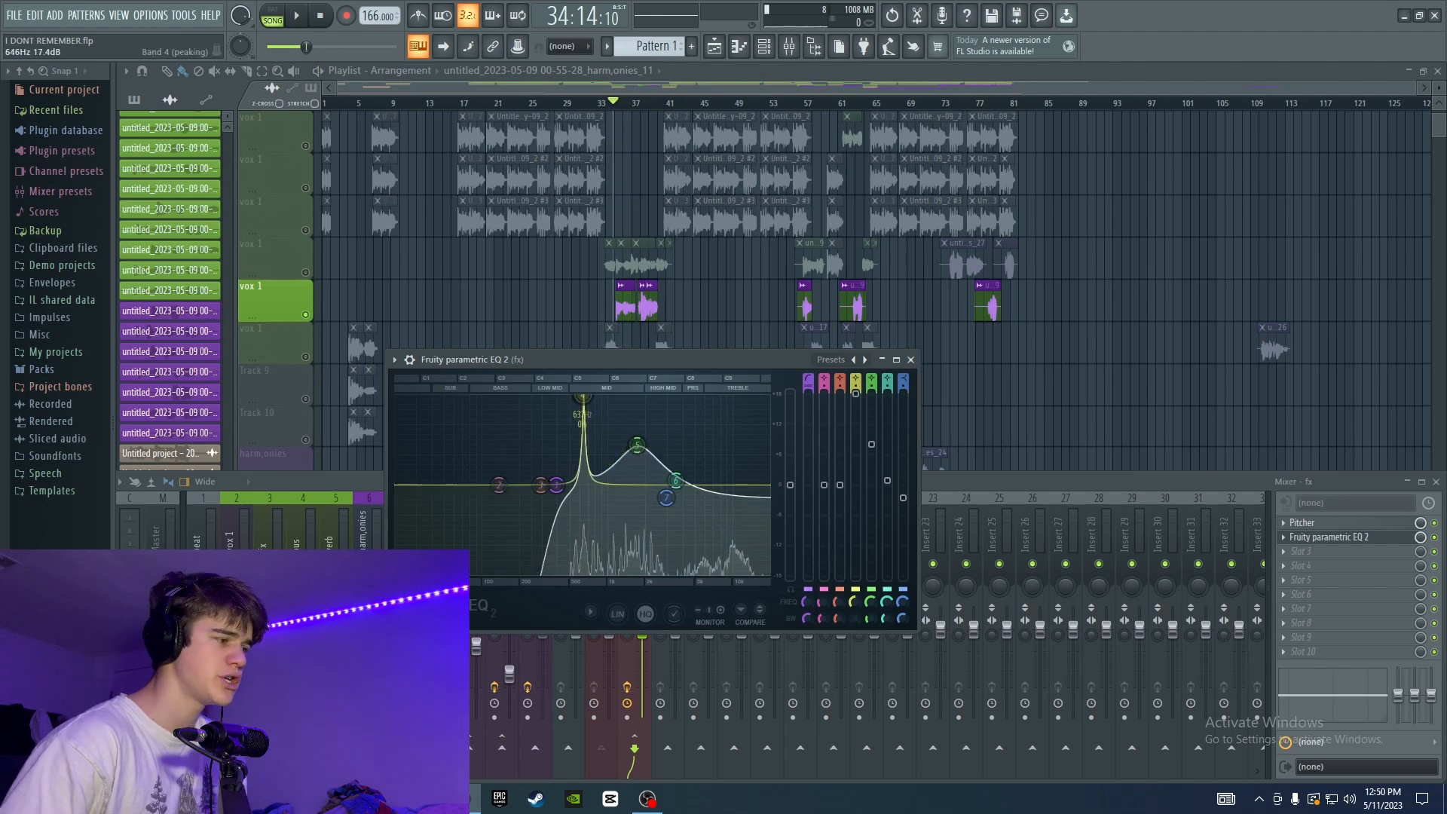
Narrow the EQ's fourth band into an 18 dB spike at about 645 Hz, audition it, and pull it into a cut.
mouse_move(583, 396)
mouse_down()
mouse_move(598, 398)
mouse_move(584, 397)
mouse_up()
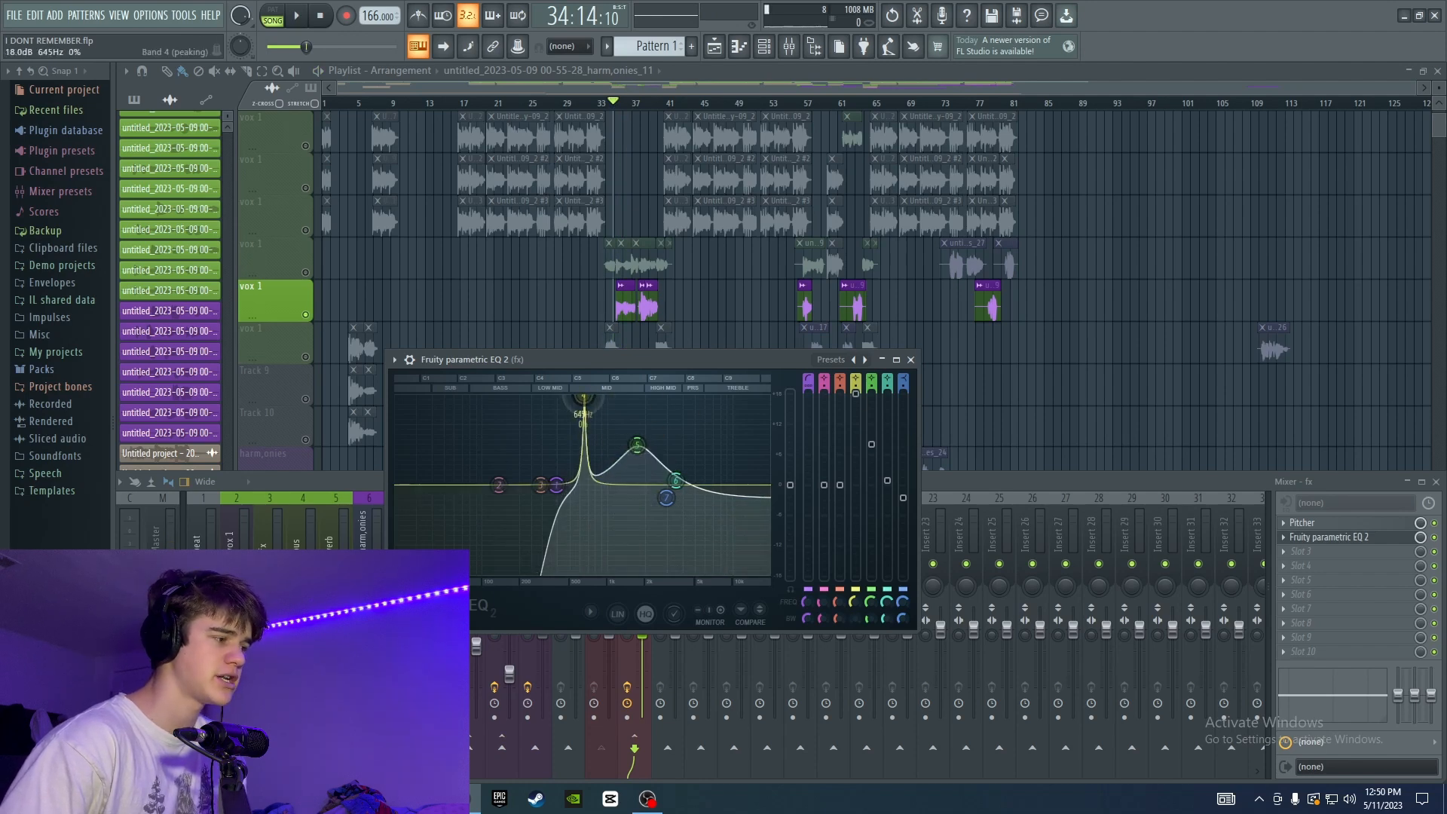
key(space)
drag(860, 407, 857, 502)
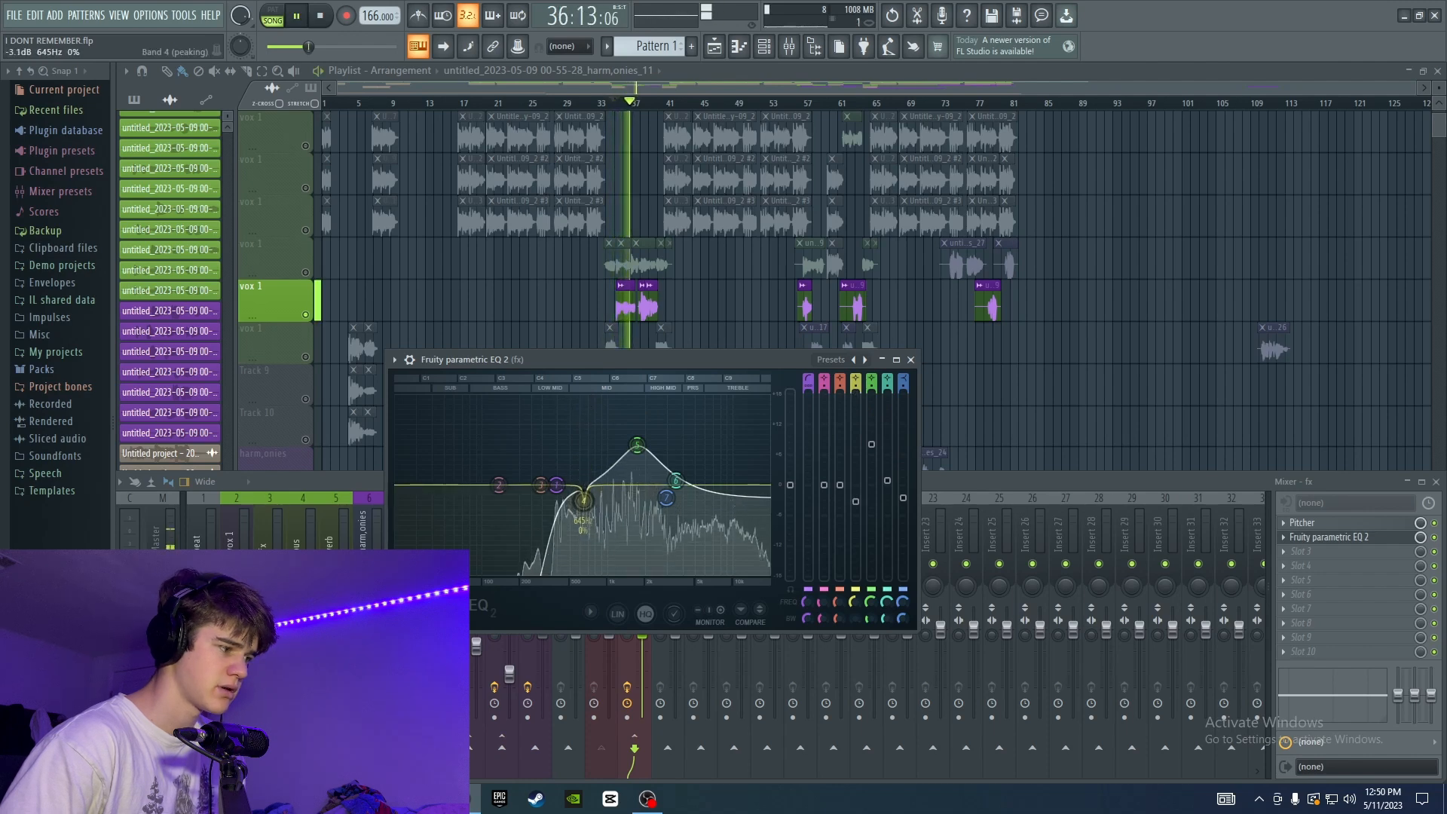
key(space)
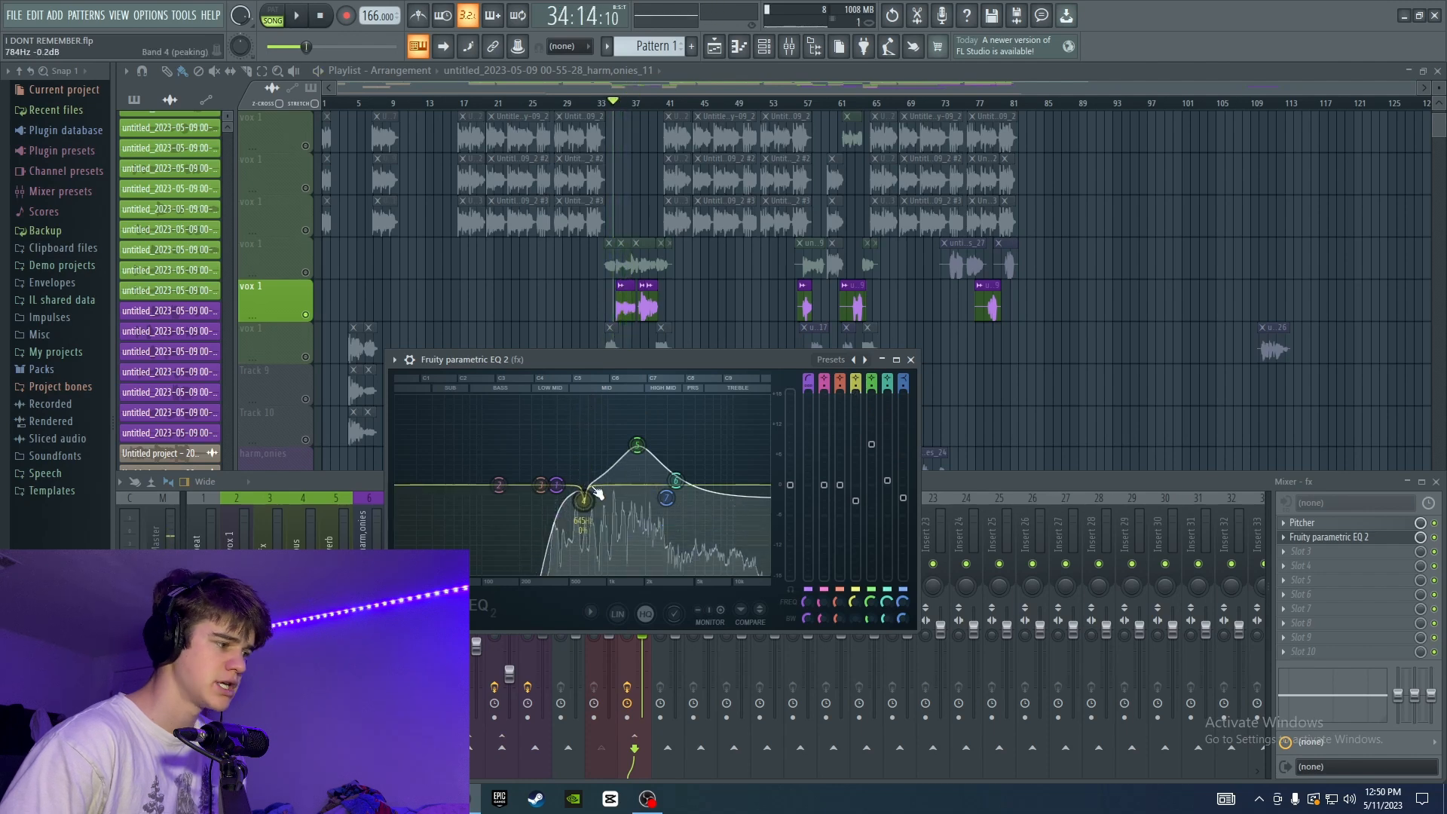
Audition the fourth band boosted to 18 dB, cut it to about -3.7 dB at 641 Hz, and close the EQ.
drag(582, 493, 585, 400)
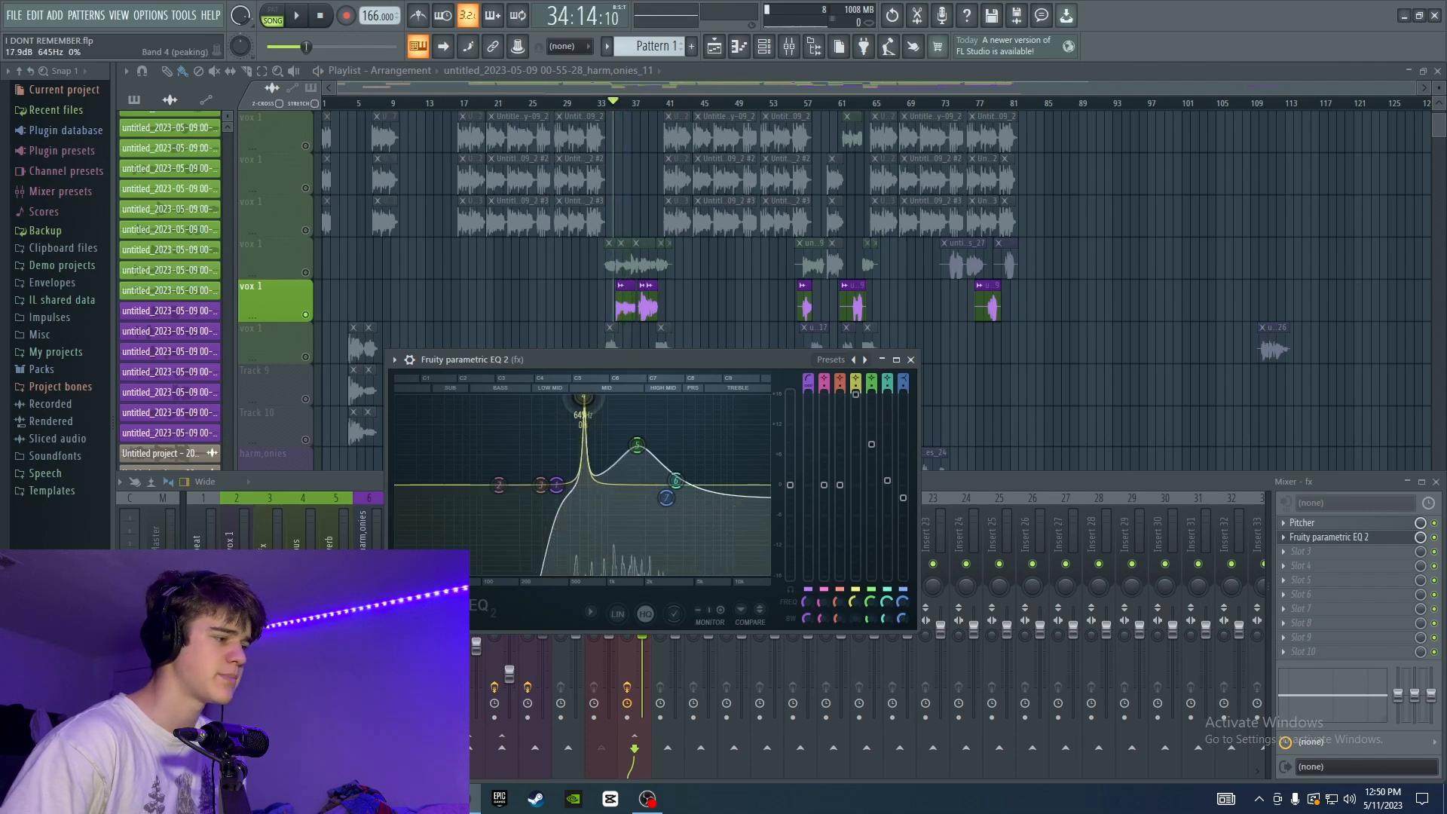
key(space)
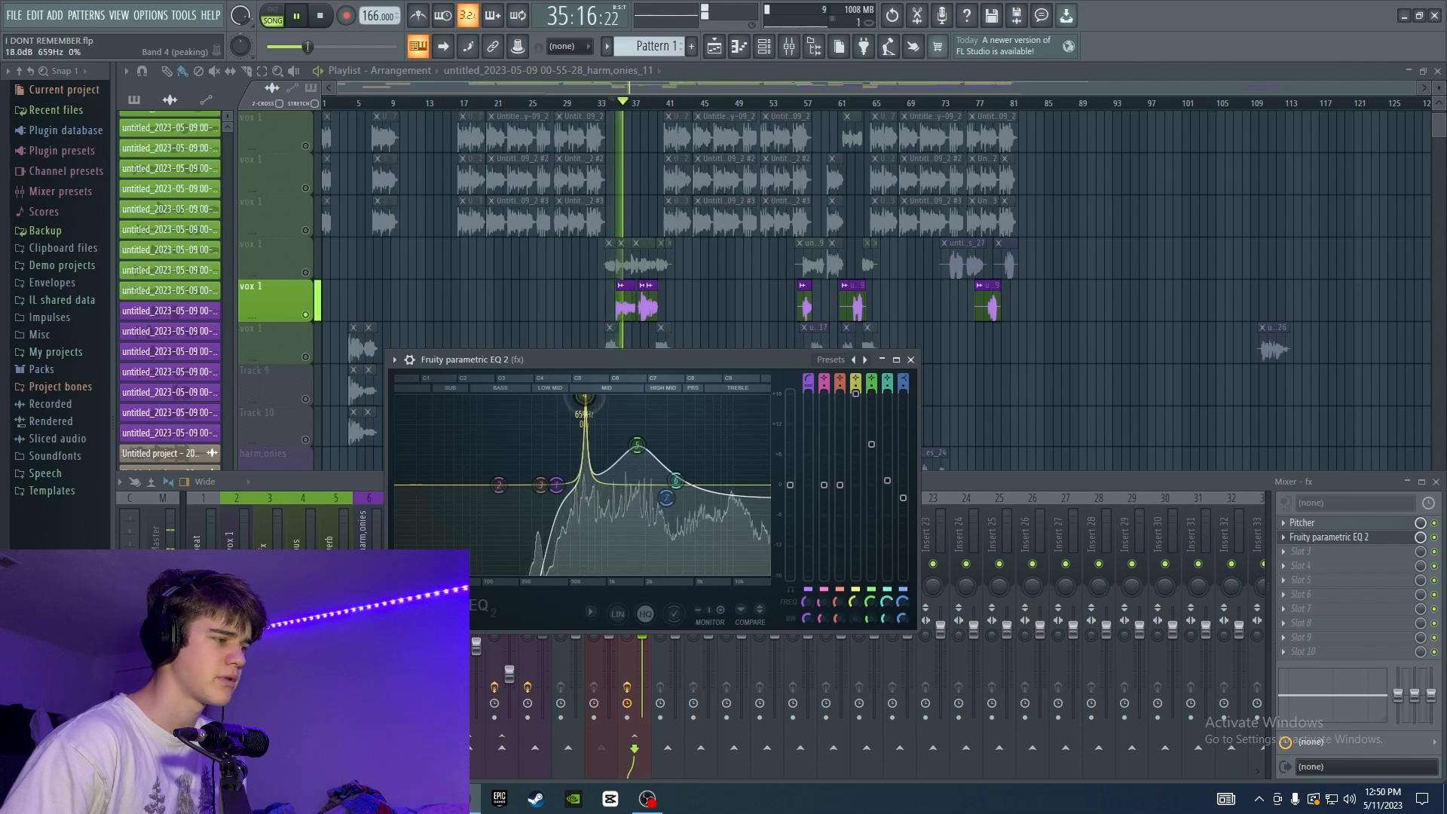
key(space)
drag(855, 395, 856, 502)
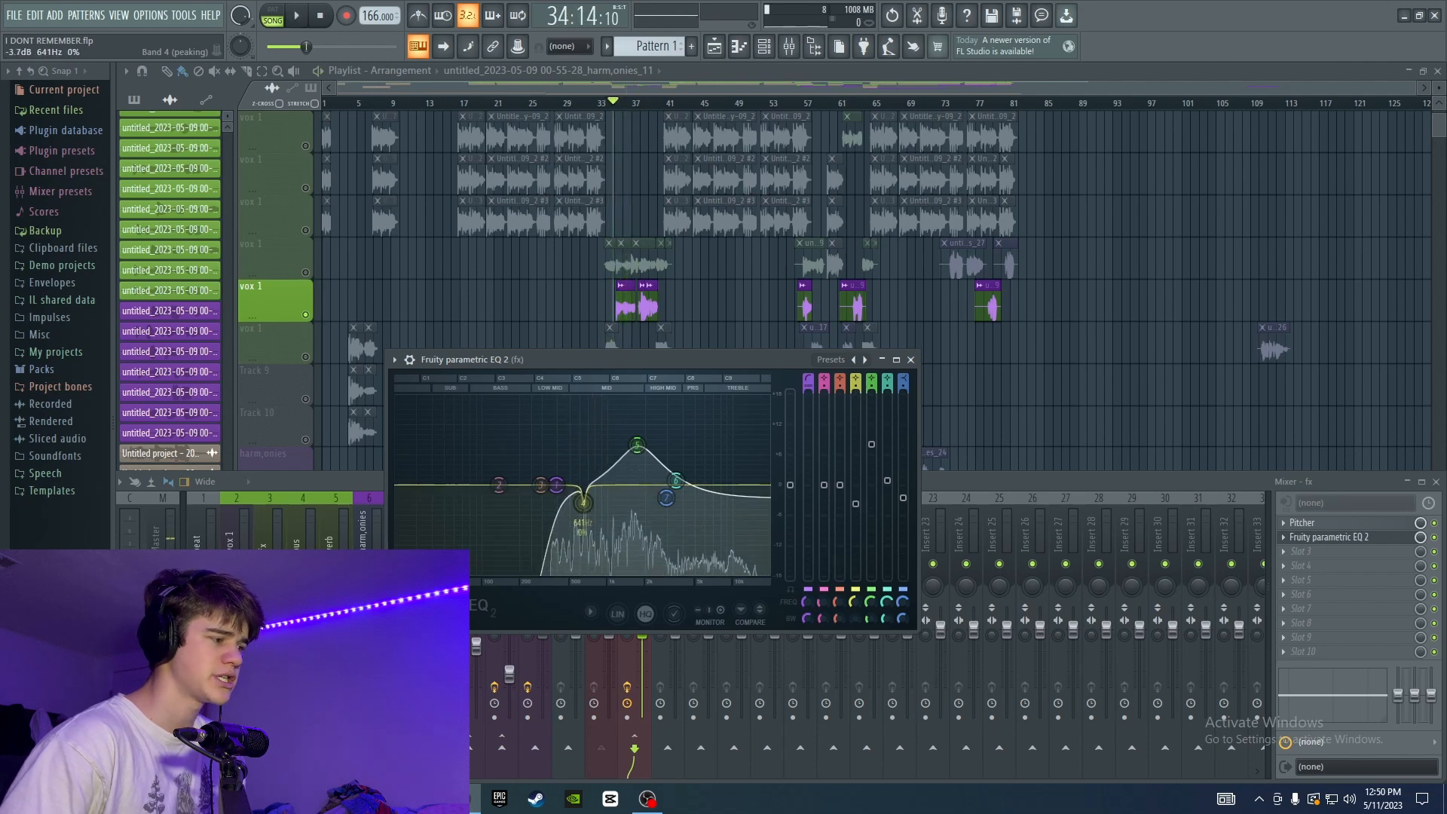
key(space)
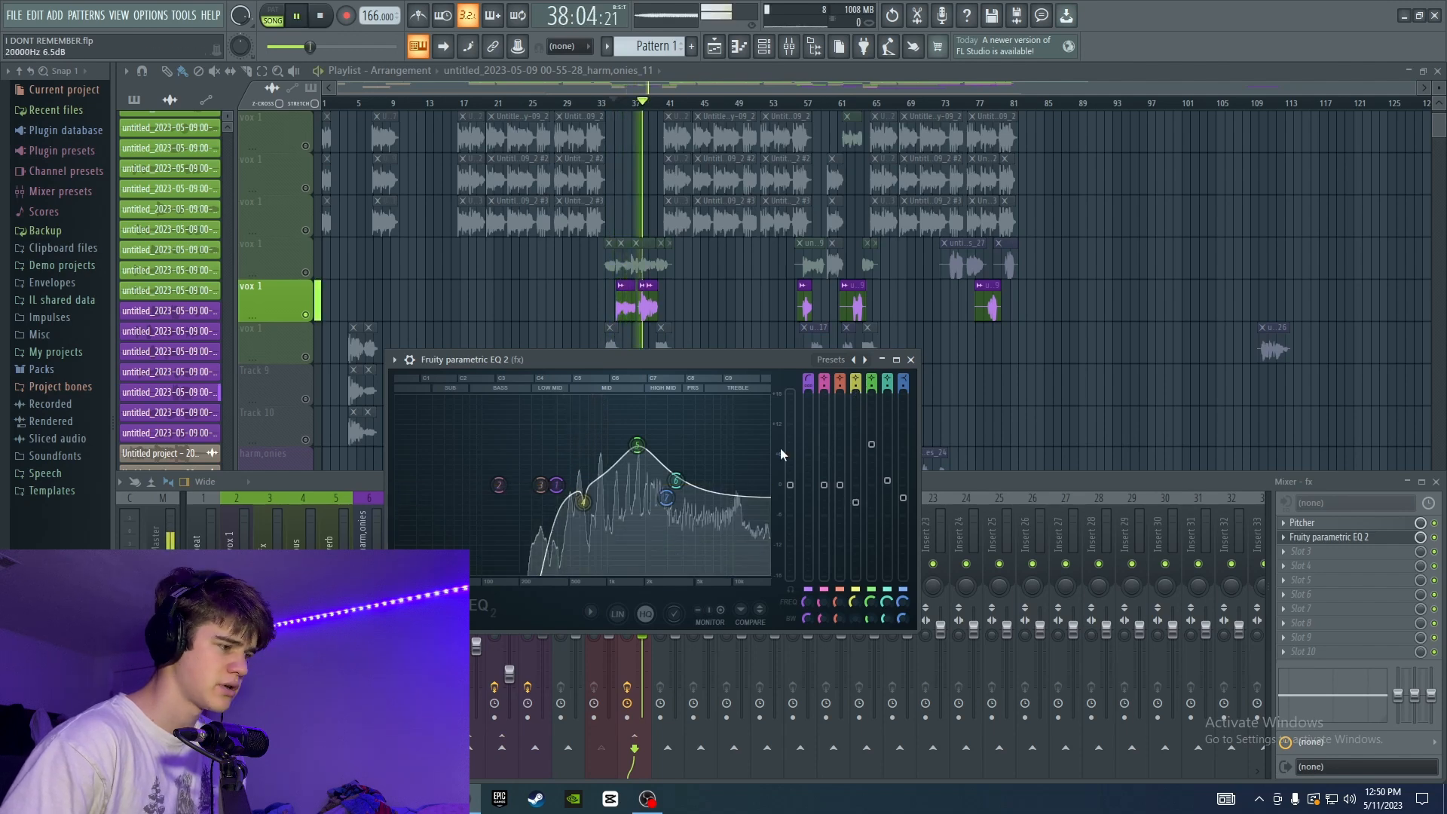
key(space)
click(911, 359)
Add Fruity Compressor to the third effect slot of the fx track.
click(1311, 551)
mouse_move(1296, 445)
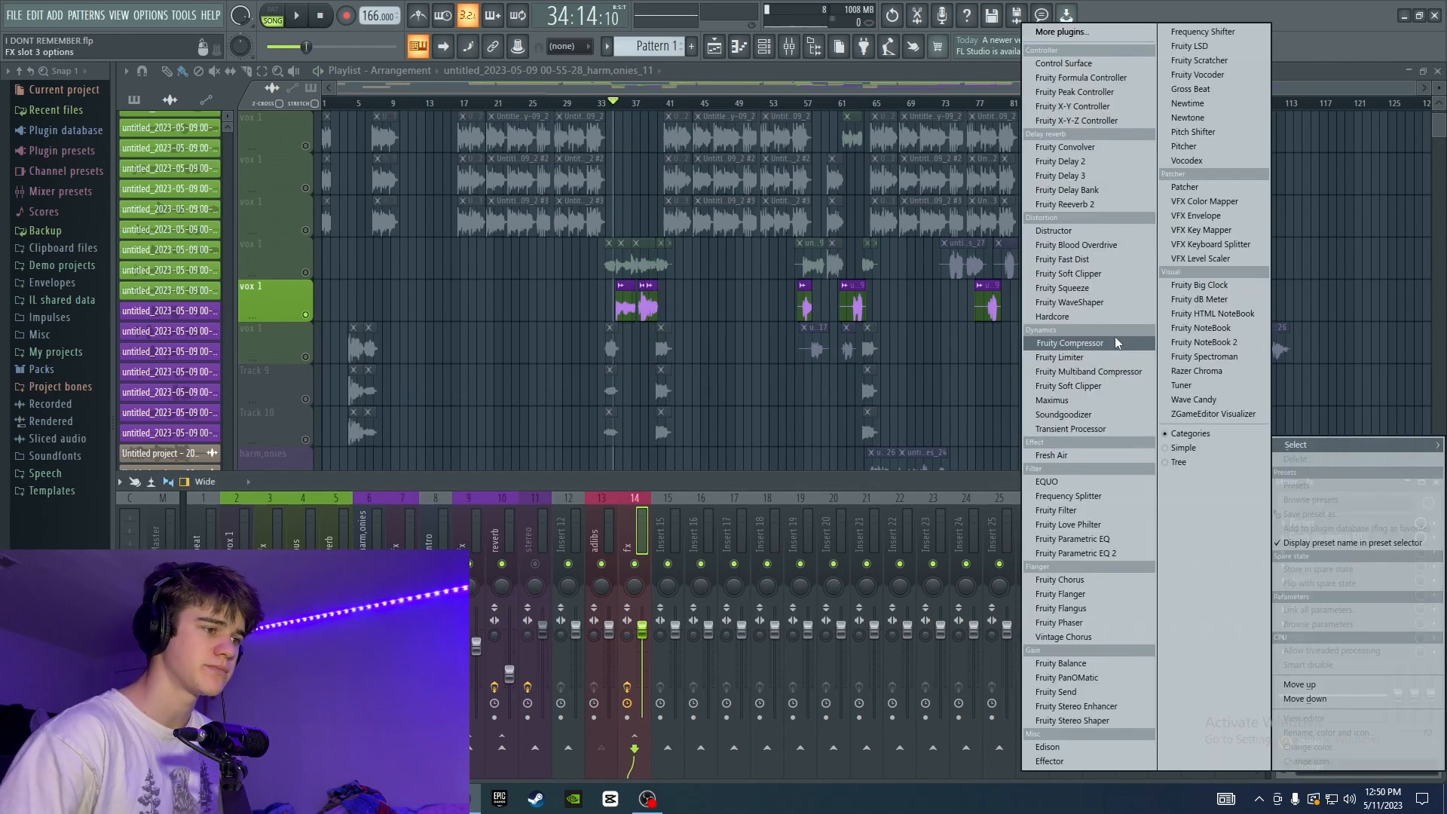
click(1119, 341)
scroll(737, 418, up, 3)
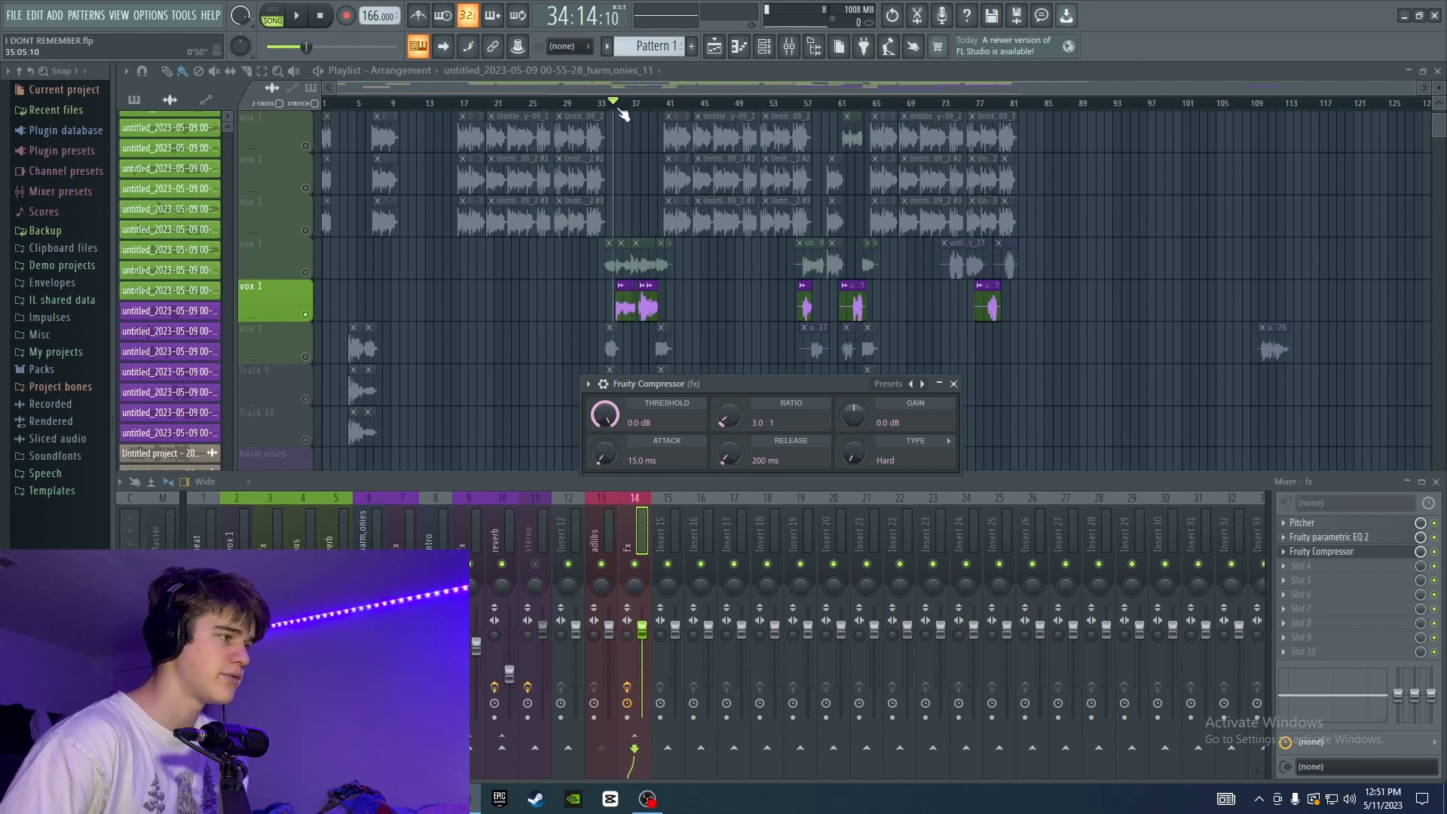
Try a compressor threshold of about -51.2 dB while playing the ad-libs from bar 35.
click(619, 110)
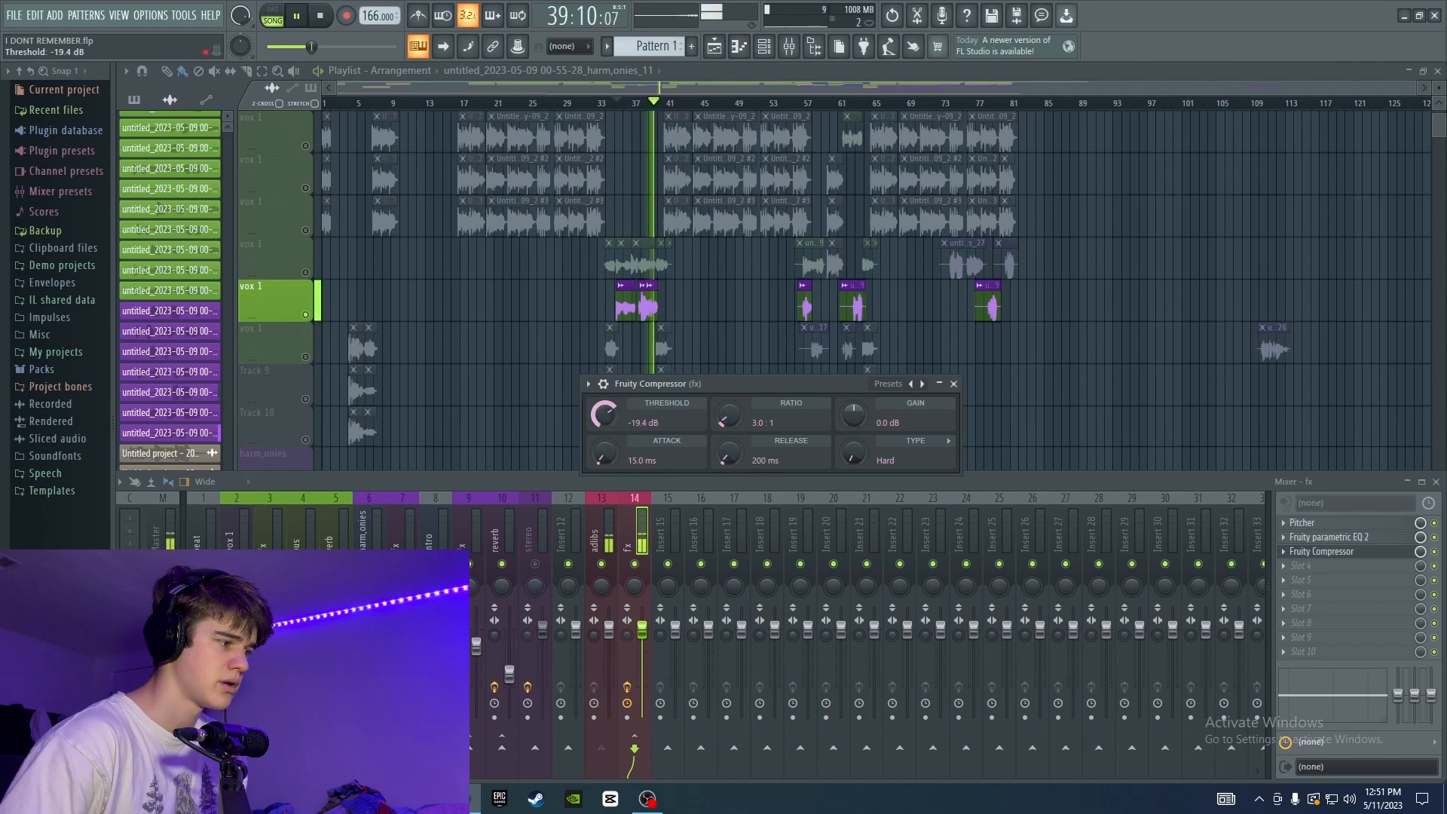
drag(605, 414, 605, 482)
key(space)
key(space)
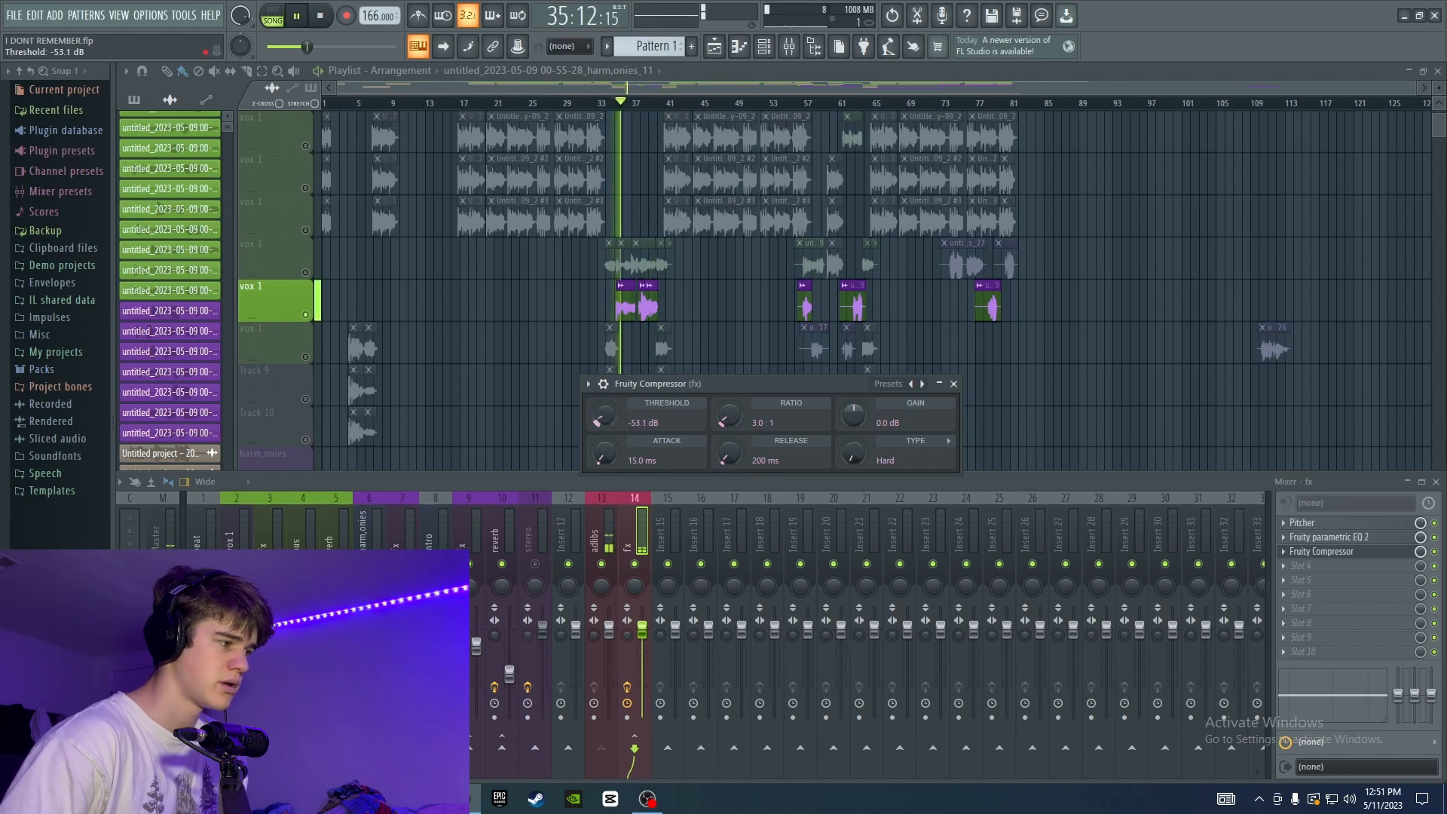
drag(606, 414, 605, 412)
key(space)
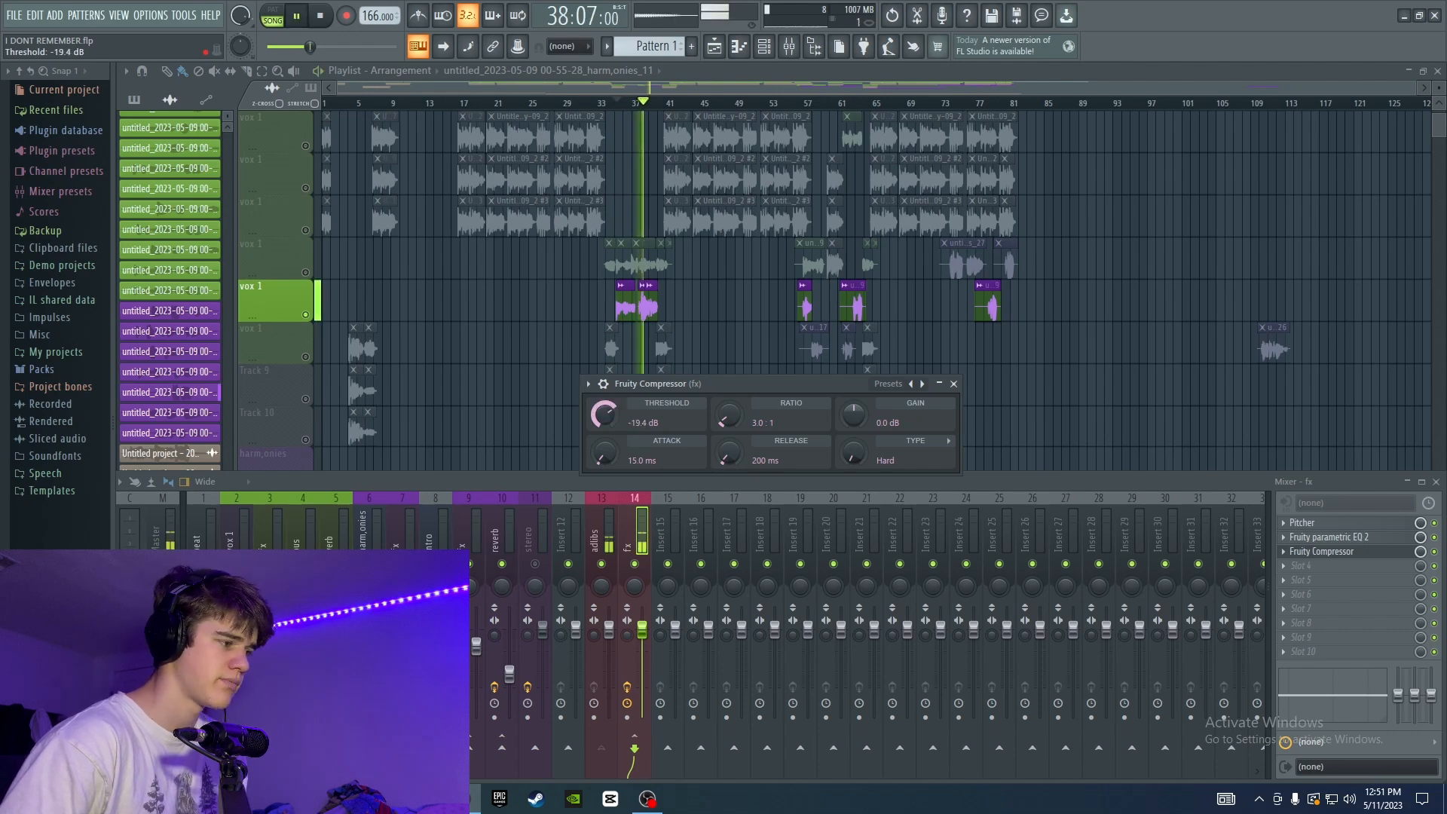
Set the compressor to about -17.5 dB threshold, 25.3 ms attack, 263 ms release and 2.2 dB gain, and close it.
key(space)
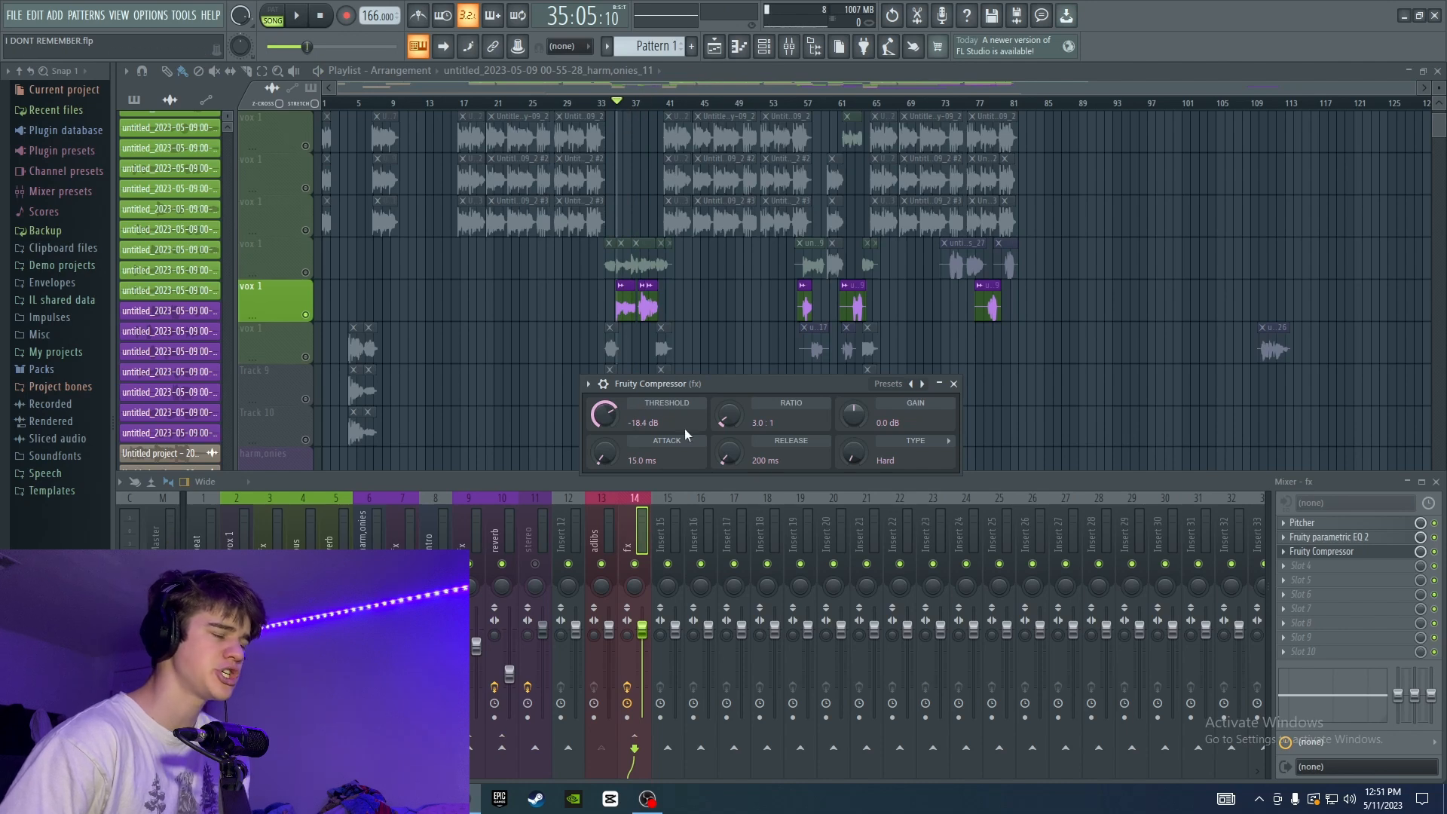
drag(605, 421, 606, 419)
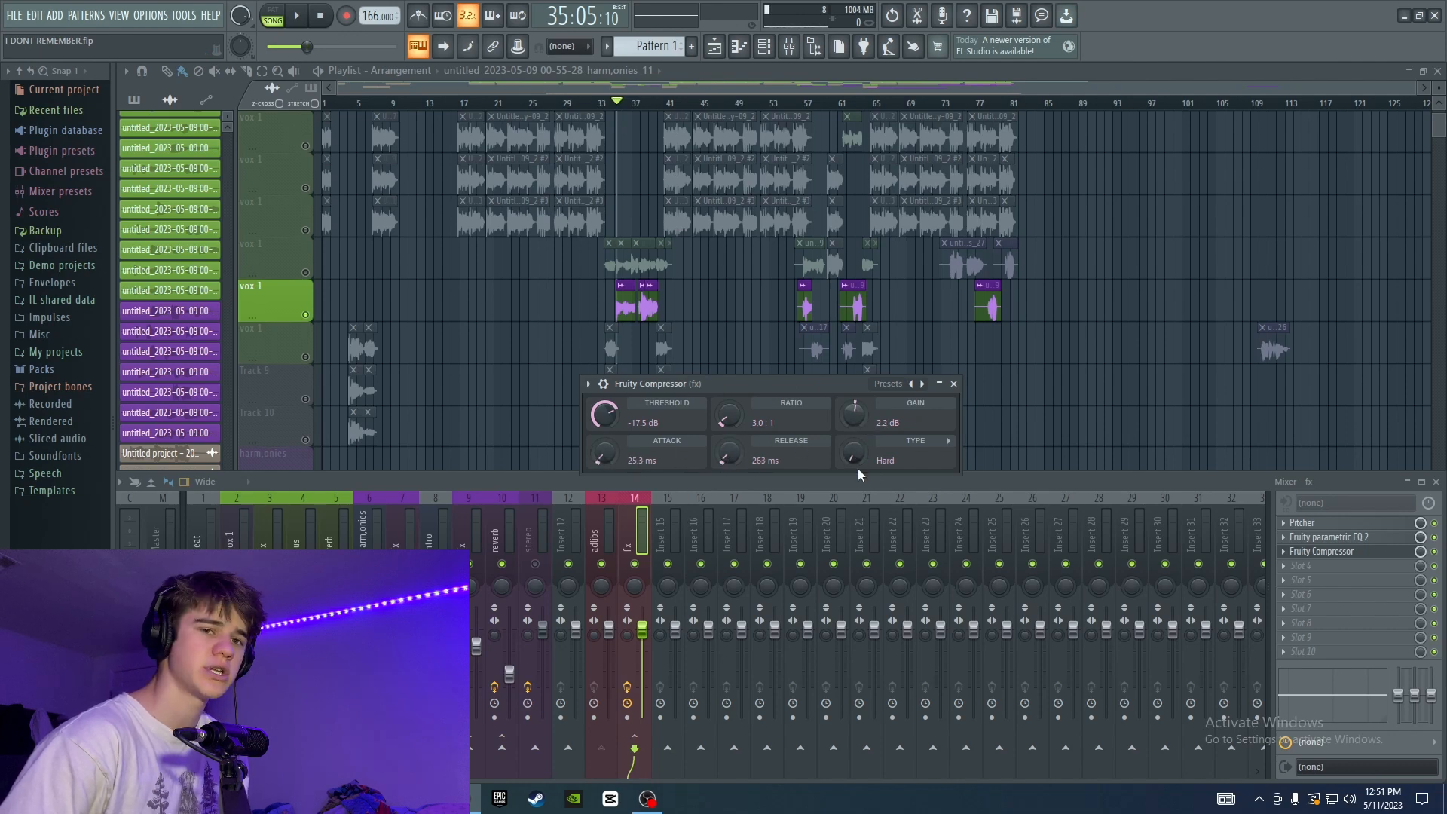
click(954, 385)
Audition the compressed ad-libs, and add Fruity Limiter with the Noise gate preset to the fx track's fourth slot.
key(space)
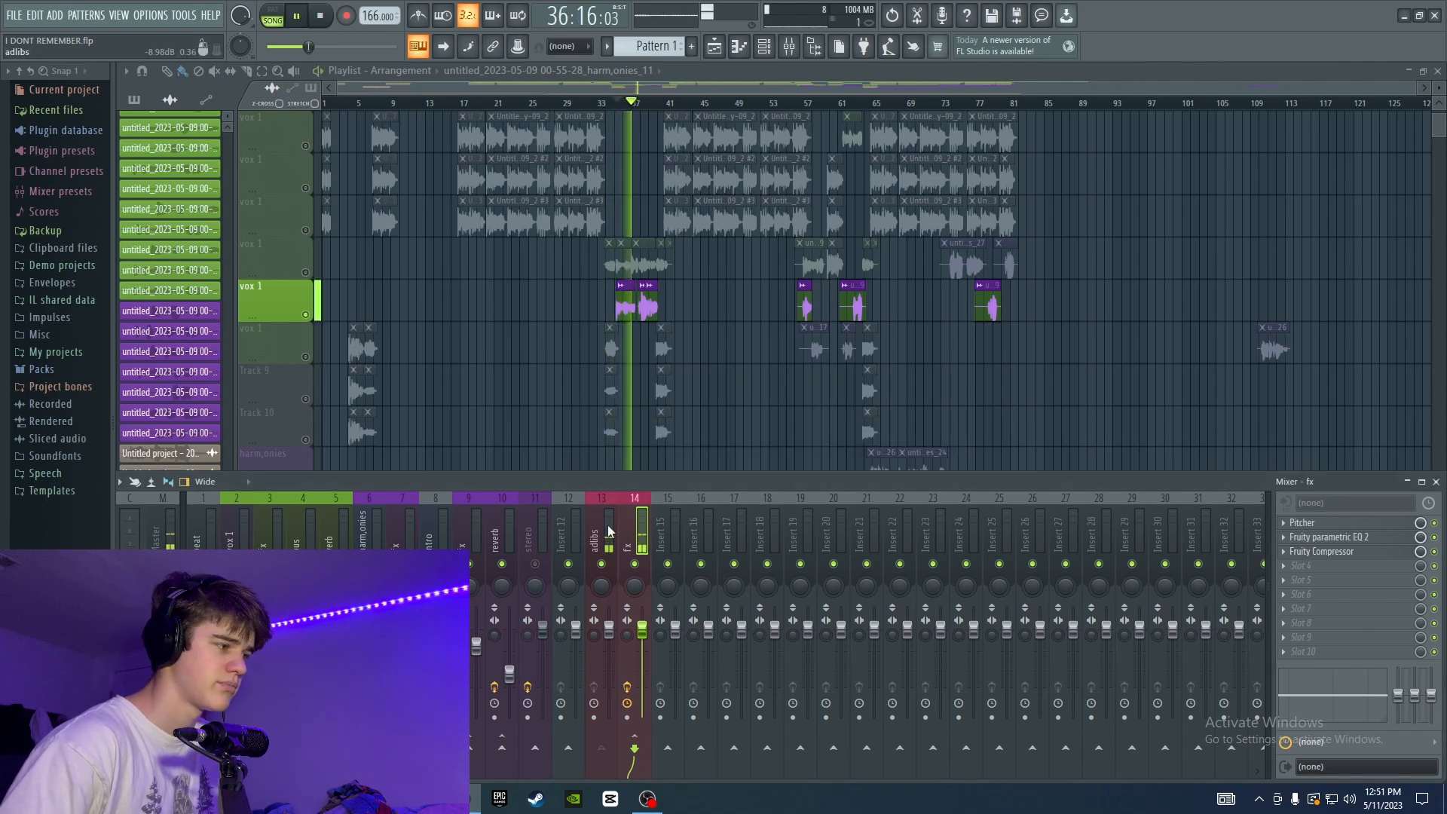
key(space)
click(1346, 564)
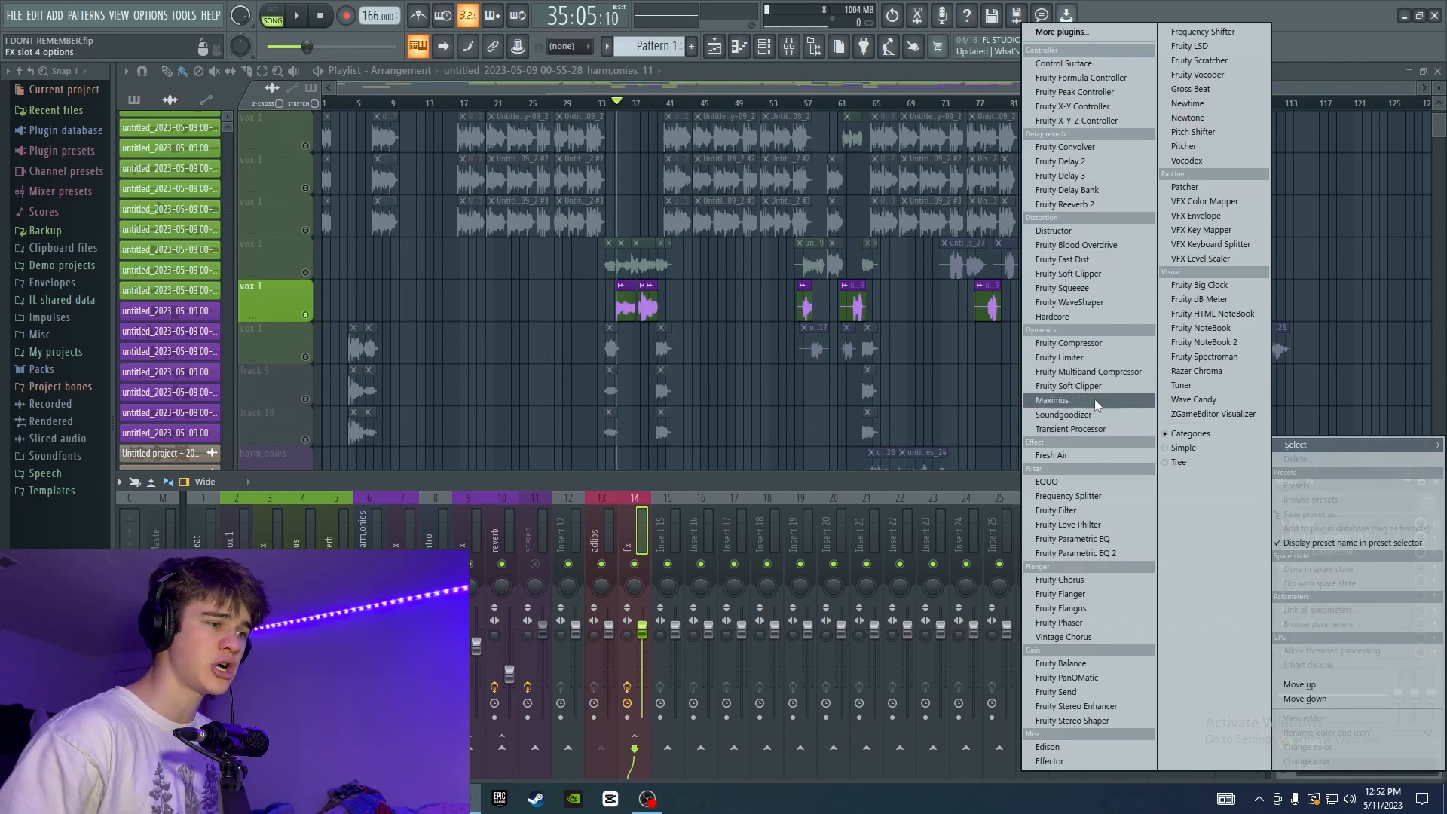
click(1100, 357)
click(269, 165)
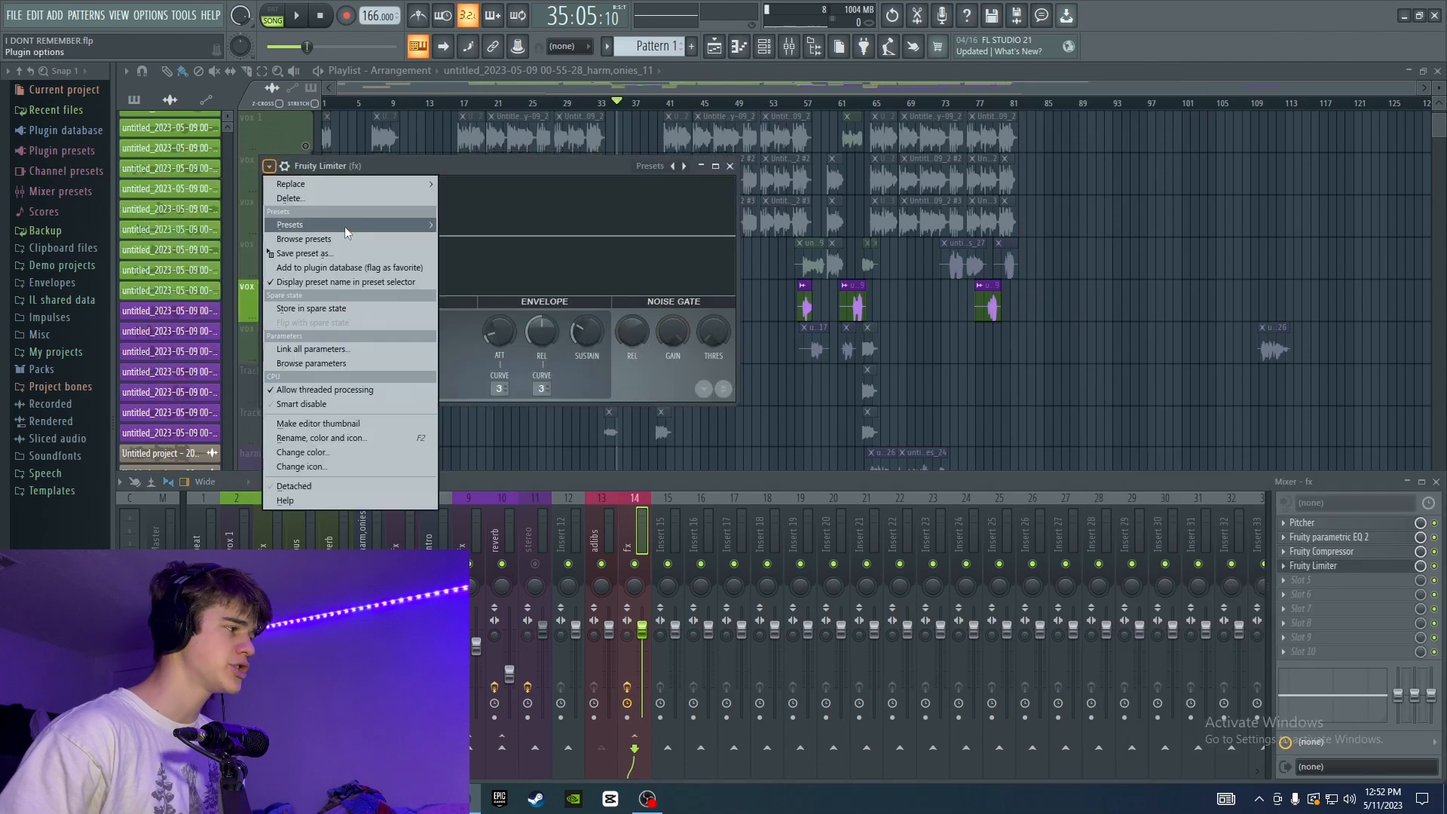
mouse_move(336, 224)
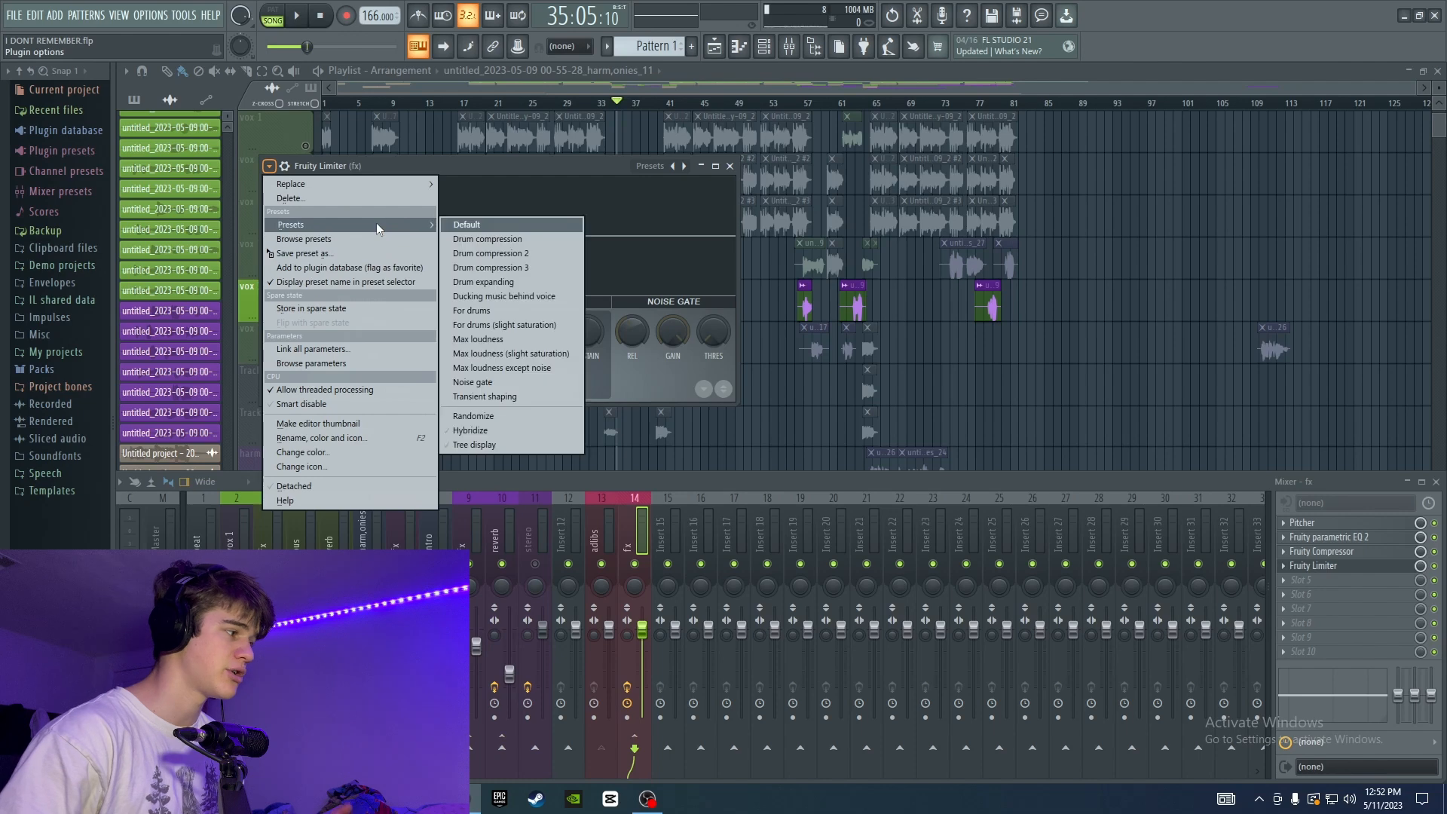
click(472, 382)
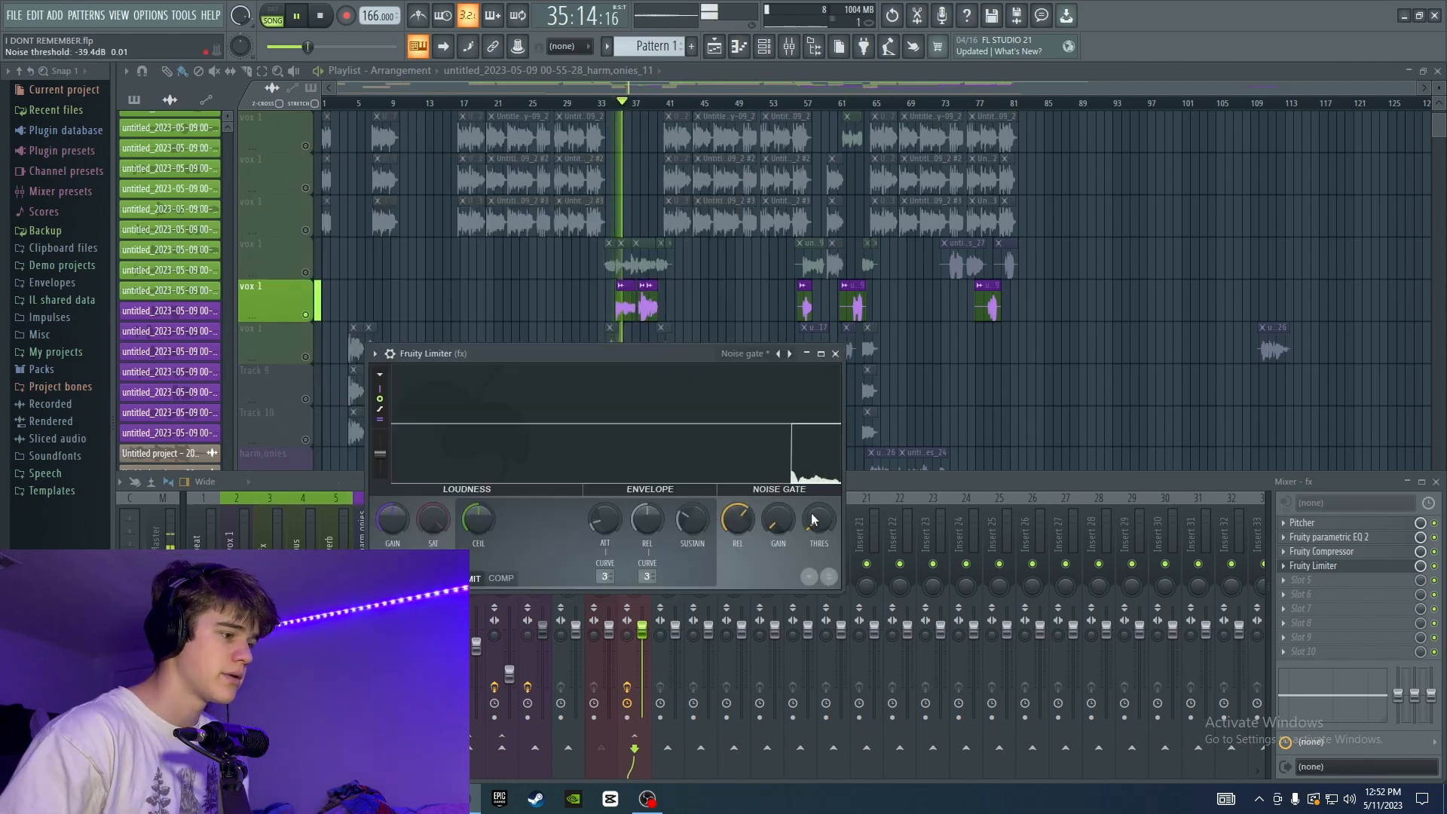
Try higher noise gate thresholds on the ad-libs, and set the threshold to about -39.4 dB.
drag(819, 518, 819, 486)
drag(820, 486, 819, 536)
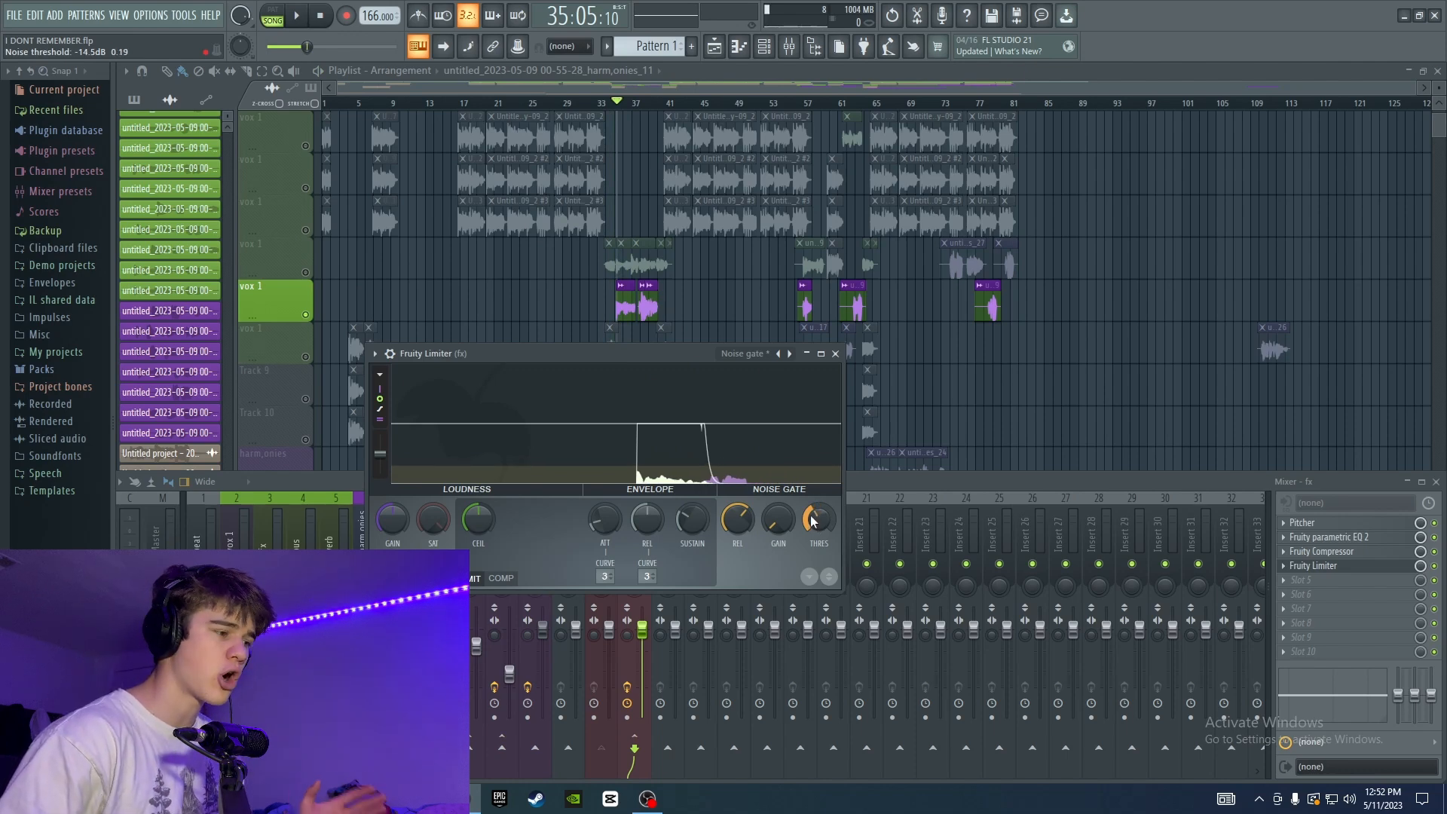
drag(820, 519, 819, 573)
key(space)
mouse_move(819, 519)
mouse_down()
mouse_move(819, 539)
mouse_move(808, 513)
mouse_up()
key(space)
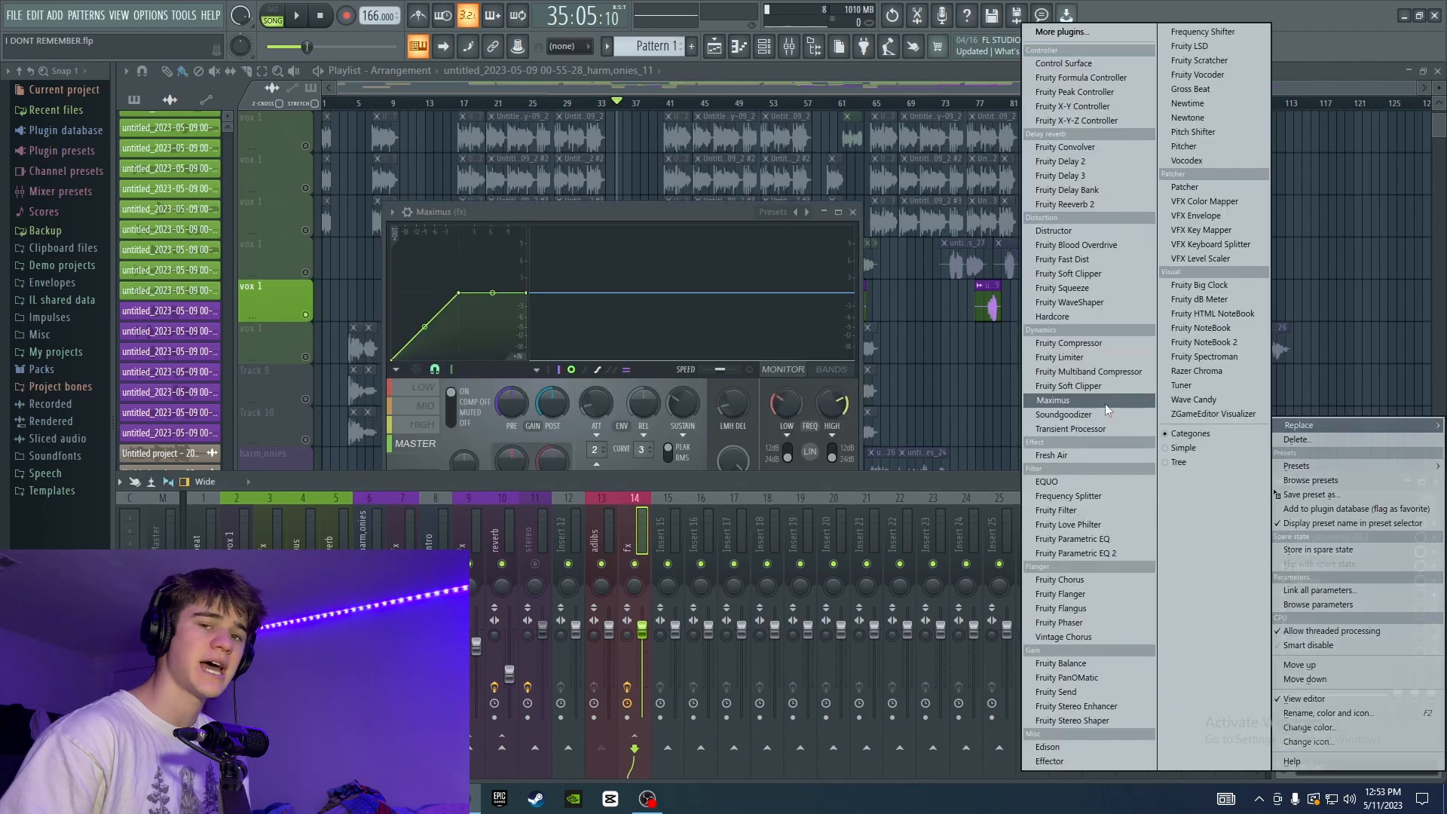
Add Maximus with the De-esser narrow-band preset to the fifth fx slot, and play the ad-libs while checking its band view.
click(1102, 399)
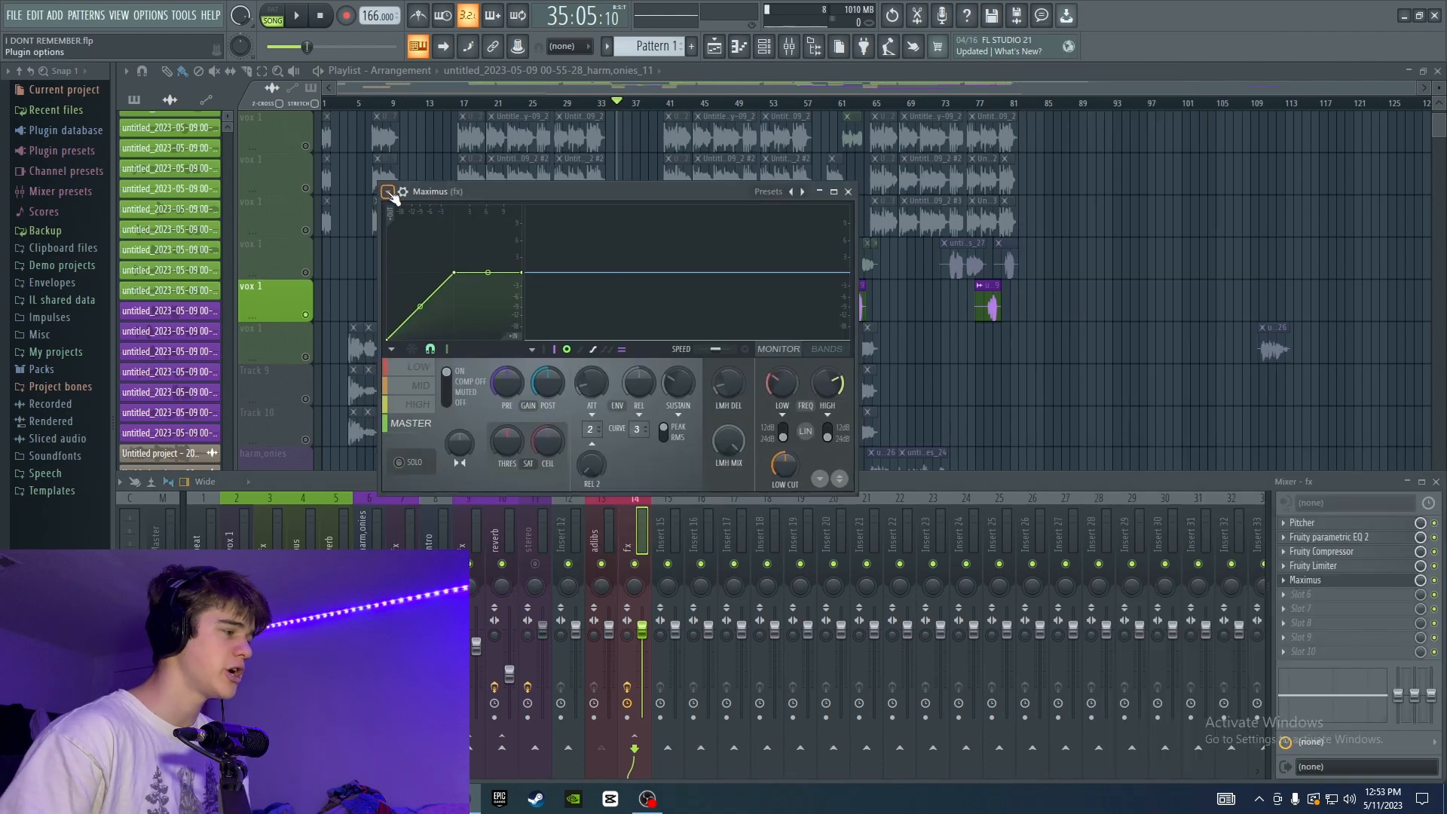
click(386, 192)
mouse_move(419, 251)
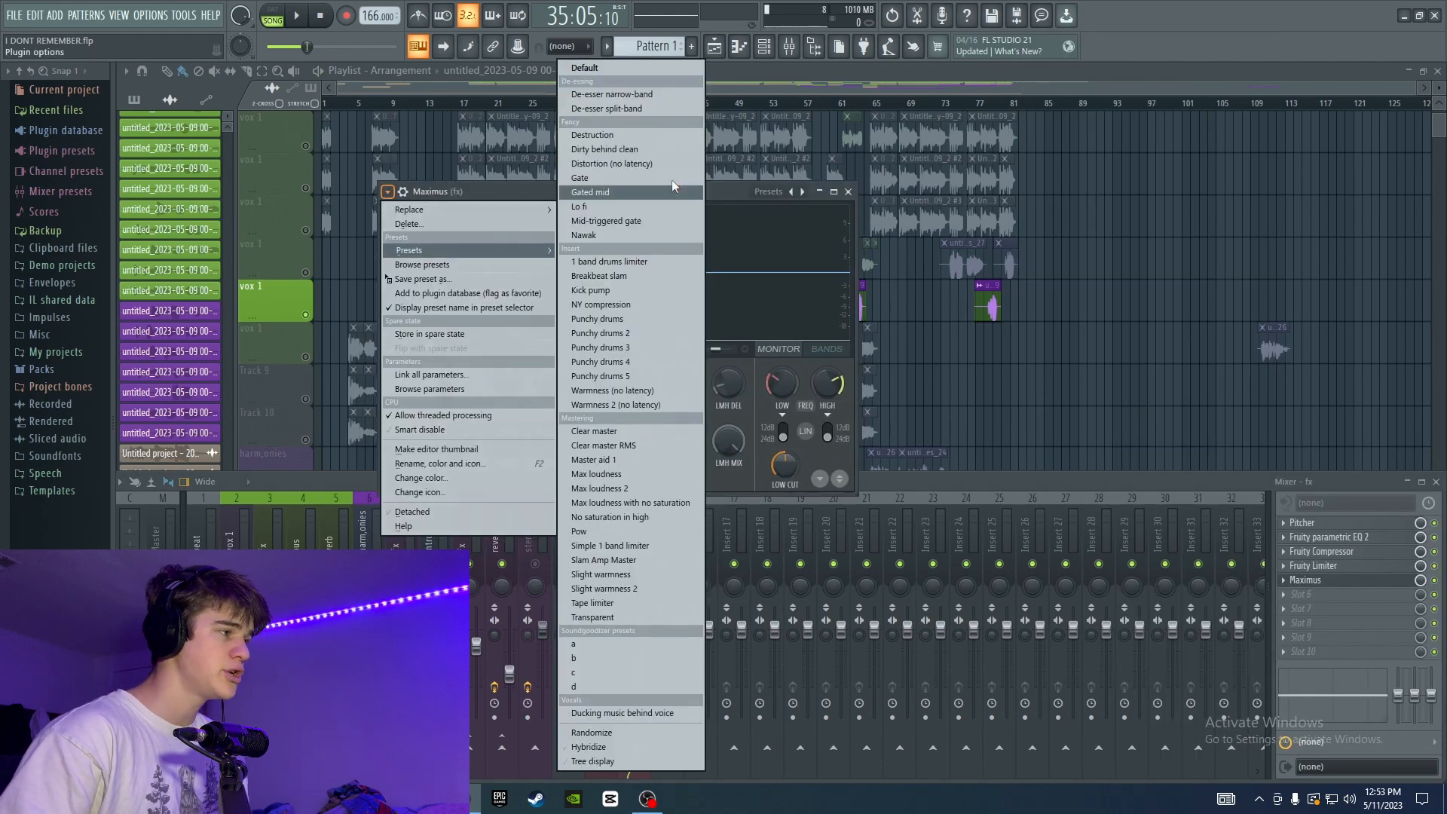
click(666, 92)
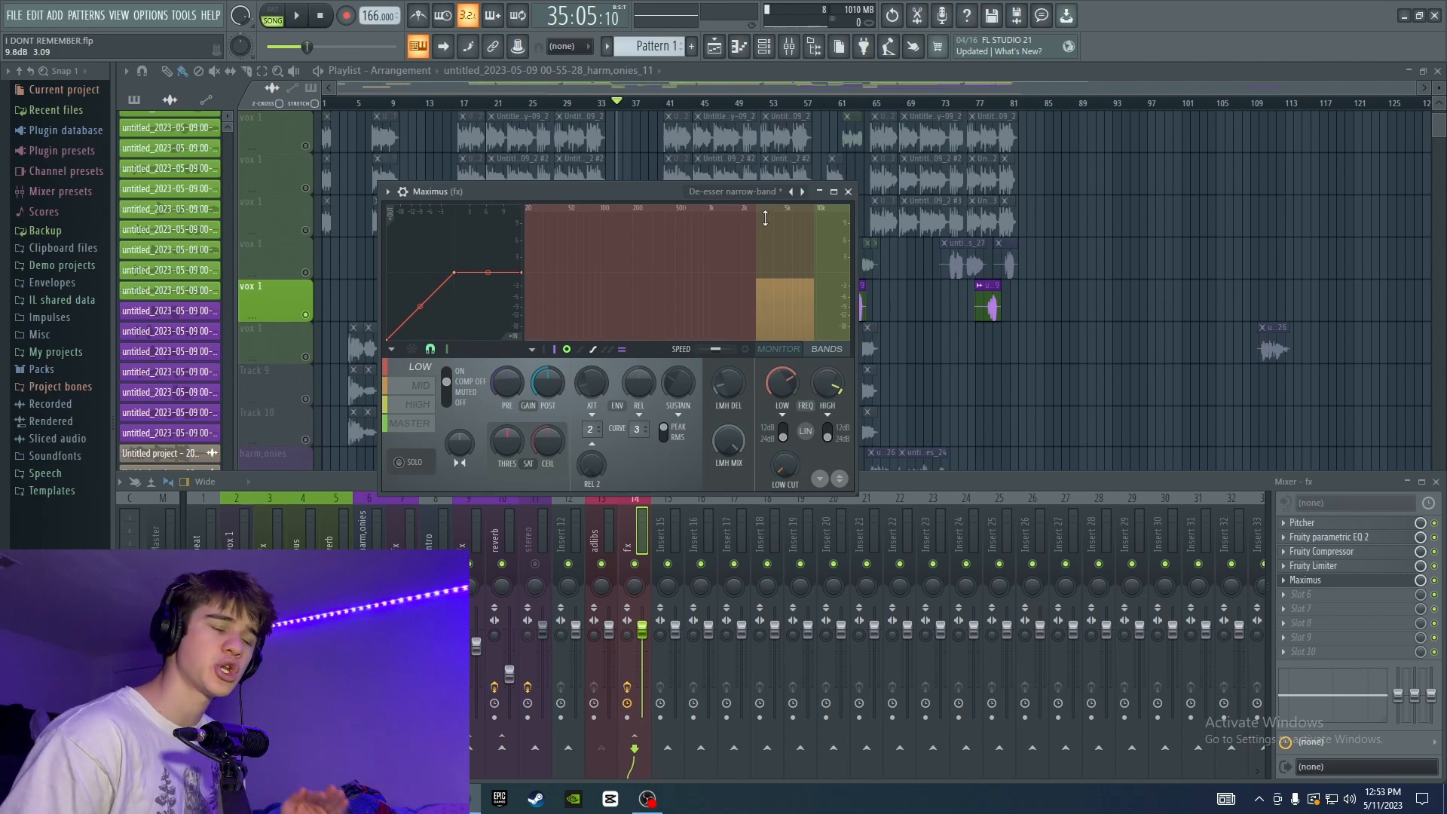
click(791, 285)
key(space)
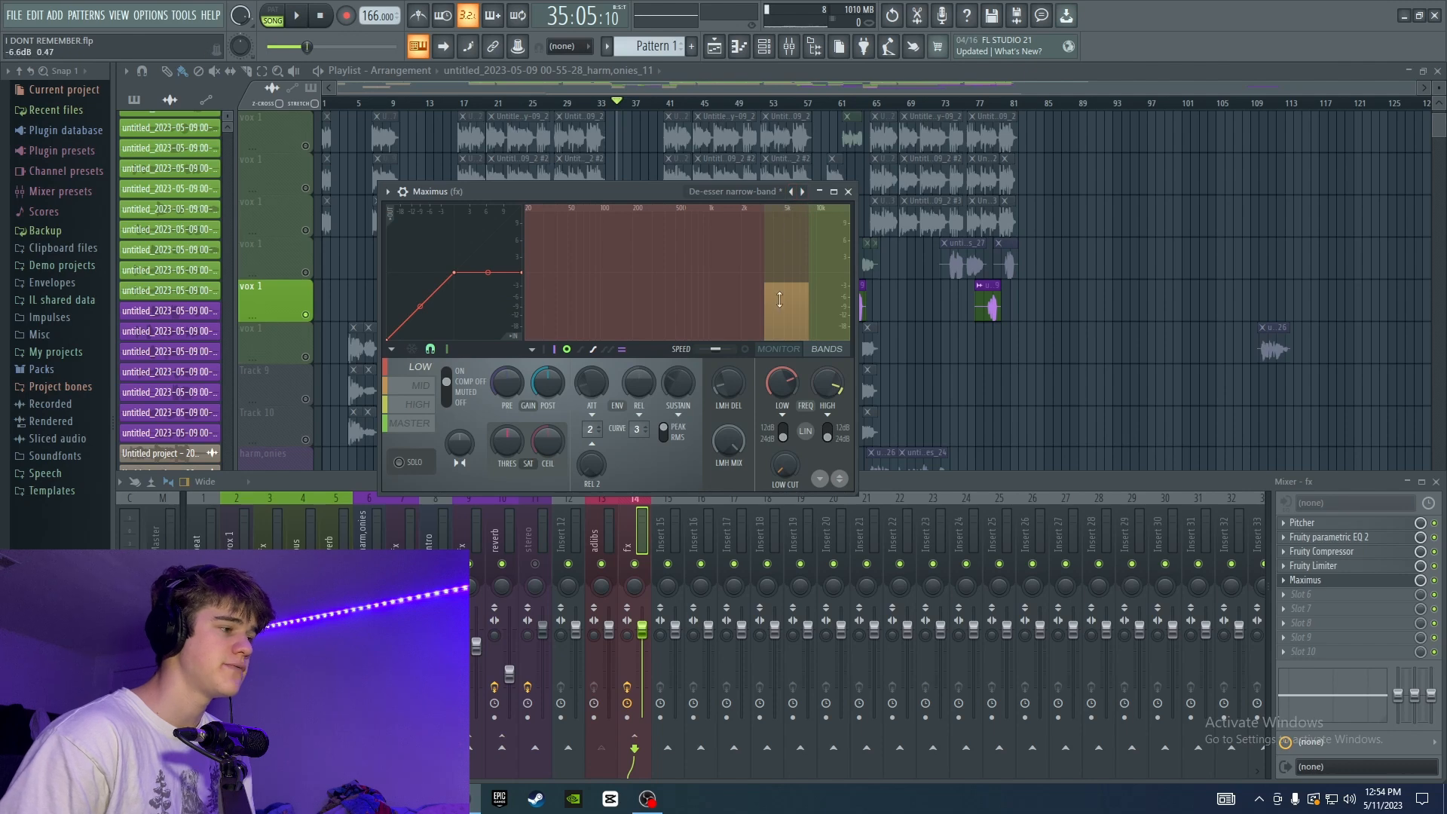
Review the fifth-band boost in the first Fruity Parametric EQ 2 of the fx track, and close the EQ.
click(1345, 536)
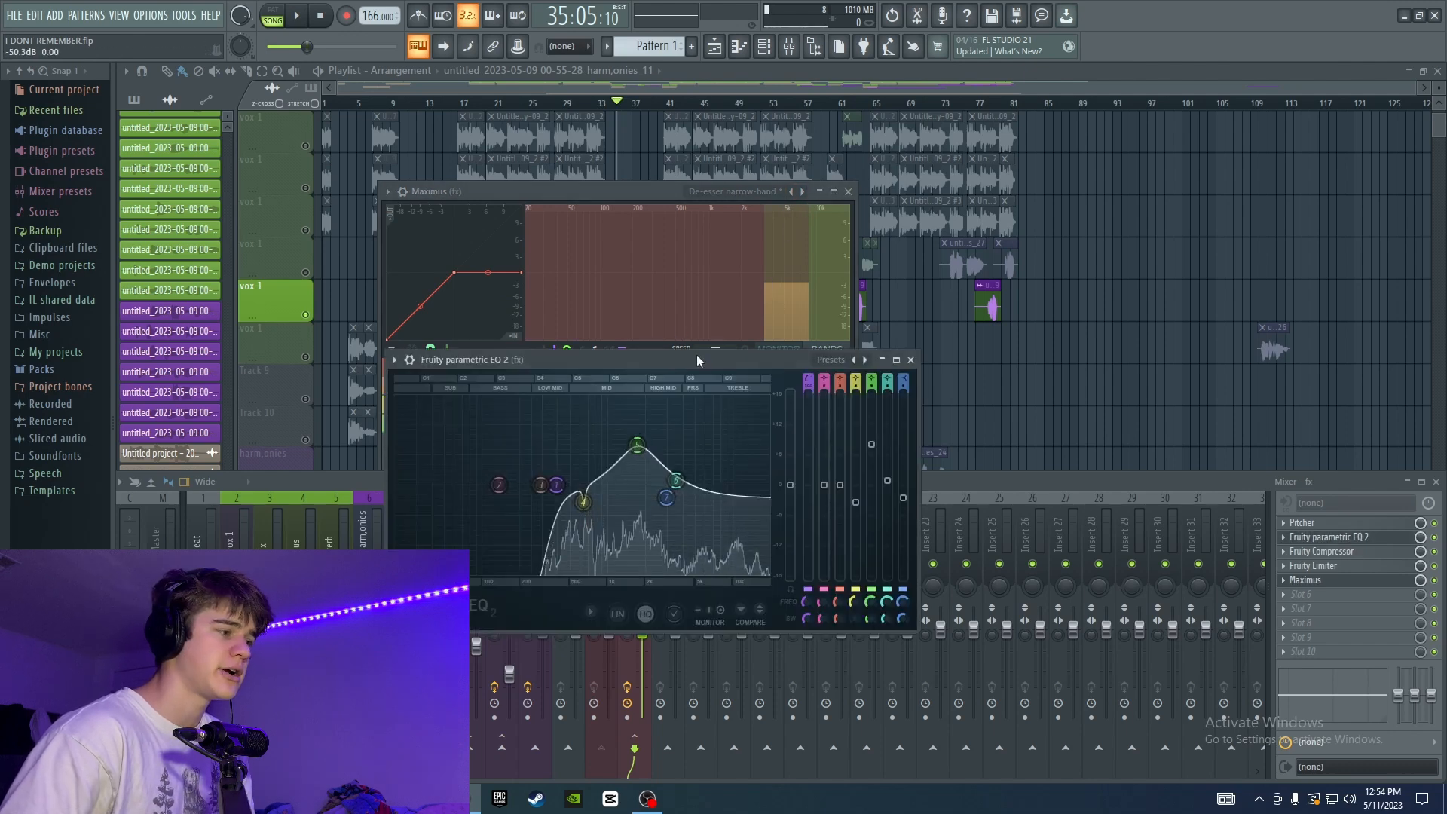
drag(694, 356, 812, 269)
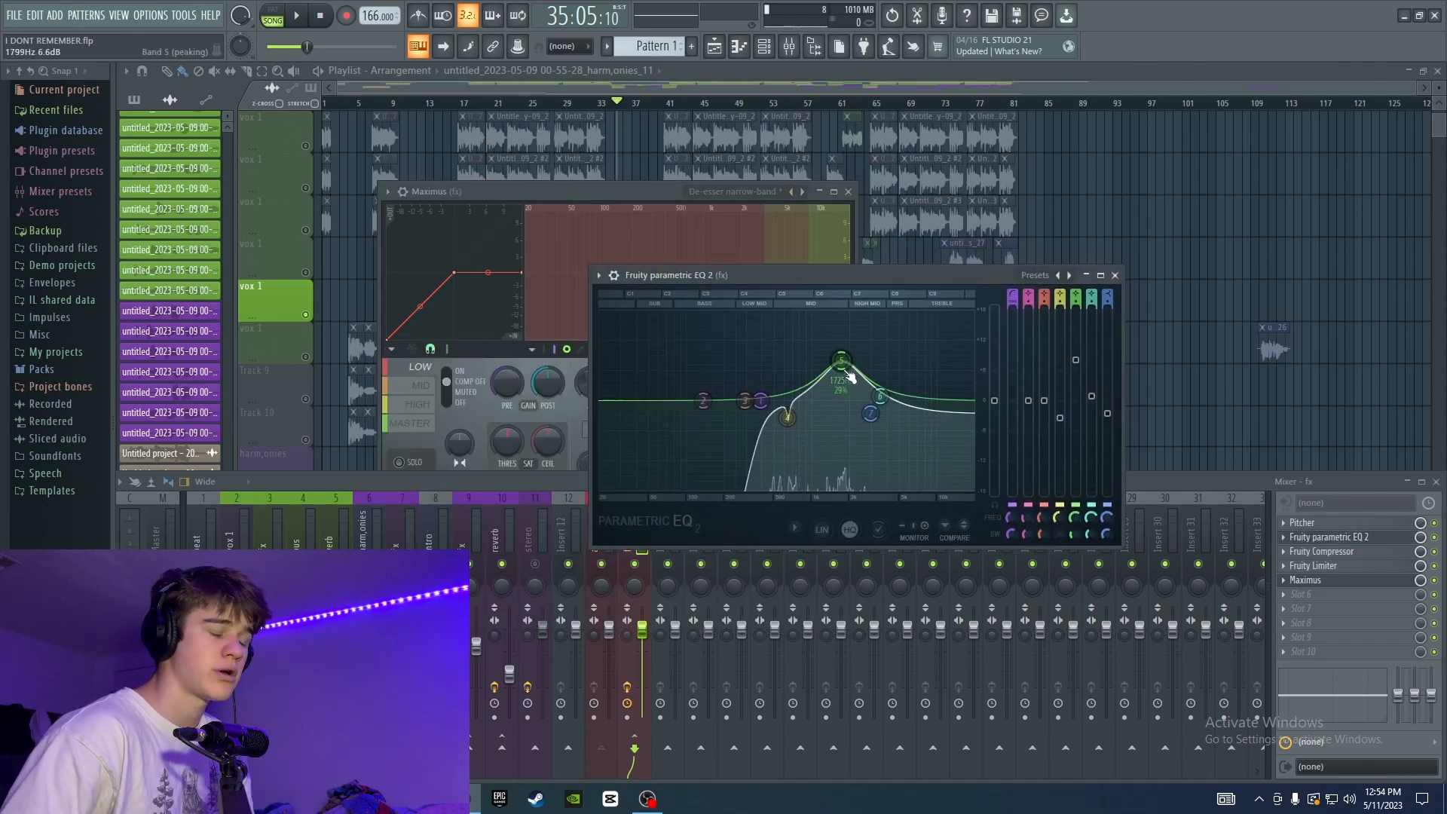
click(1115, 275)
Show the mid band of the Maximus de-esser, close the plugin, and audition the ad-libs from bar 35.
click(796, 277)
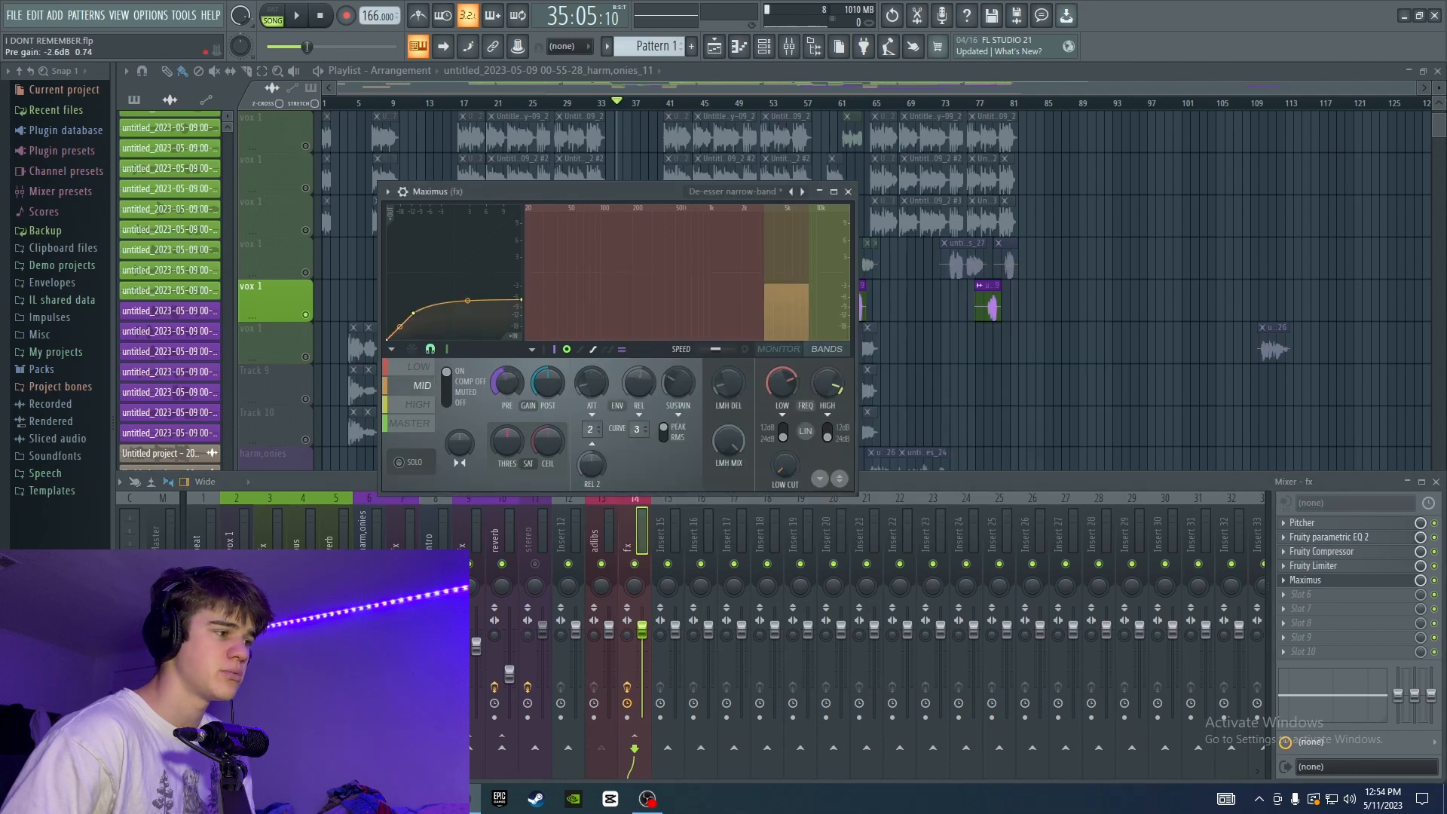
click(848, 192)
key(space)
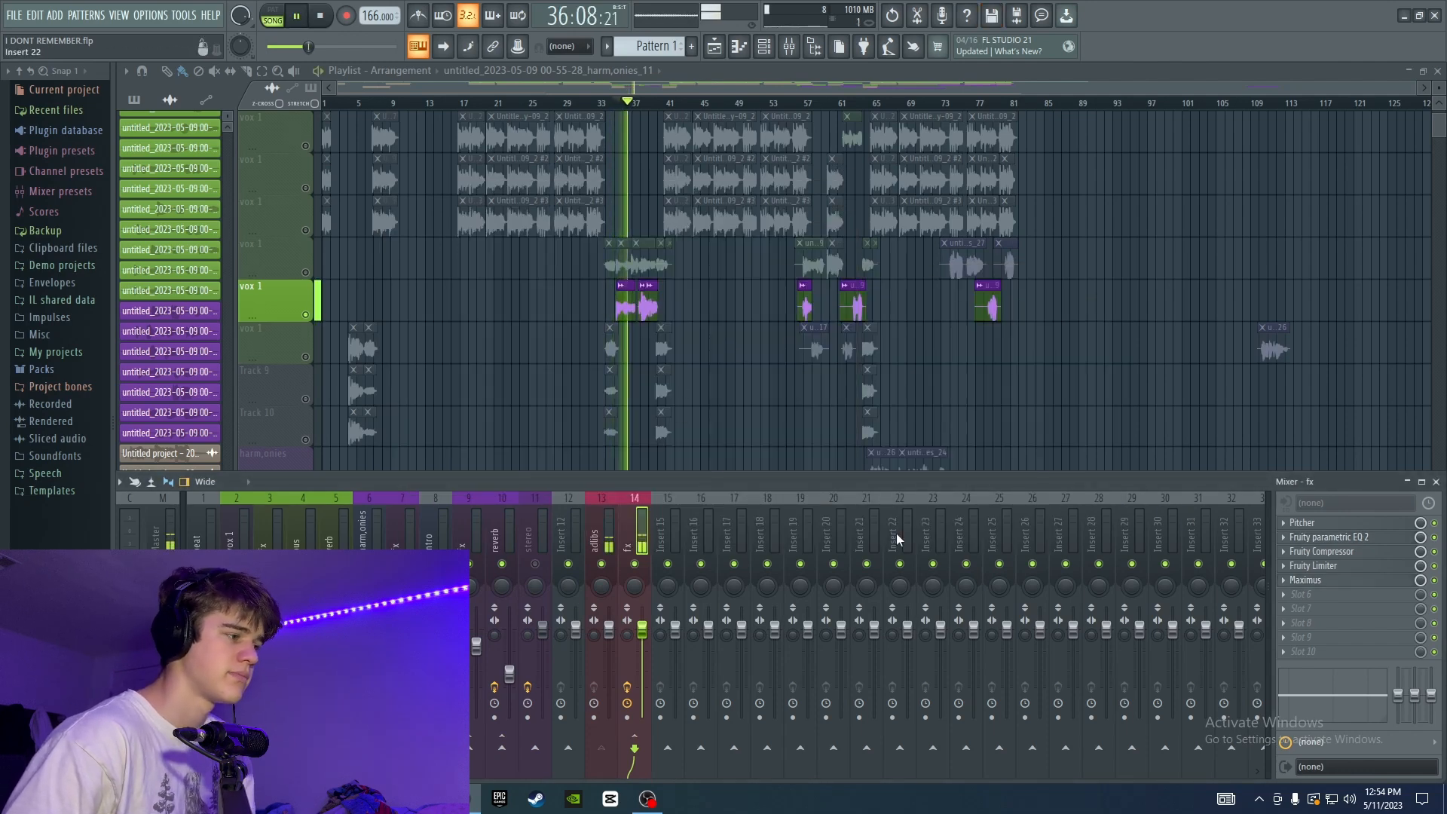
key(space)
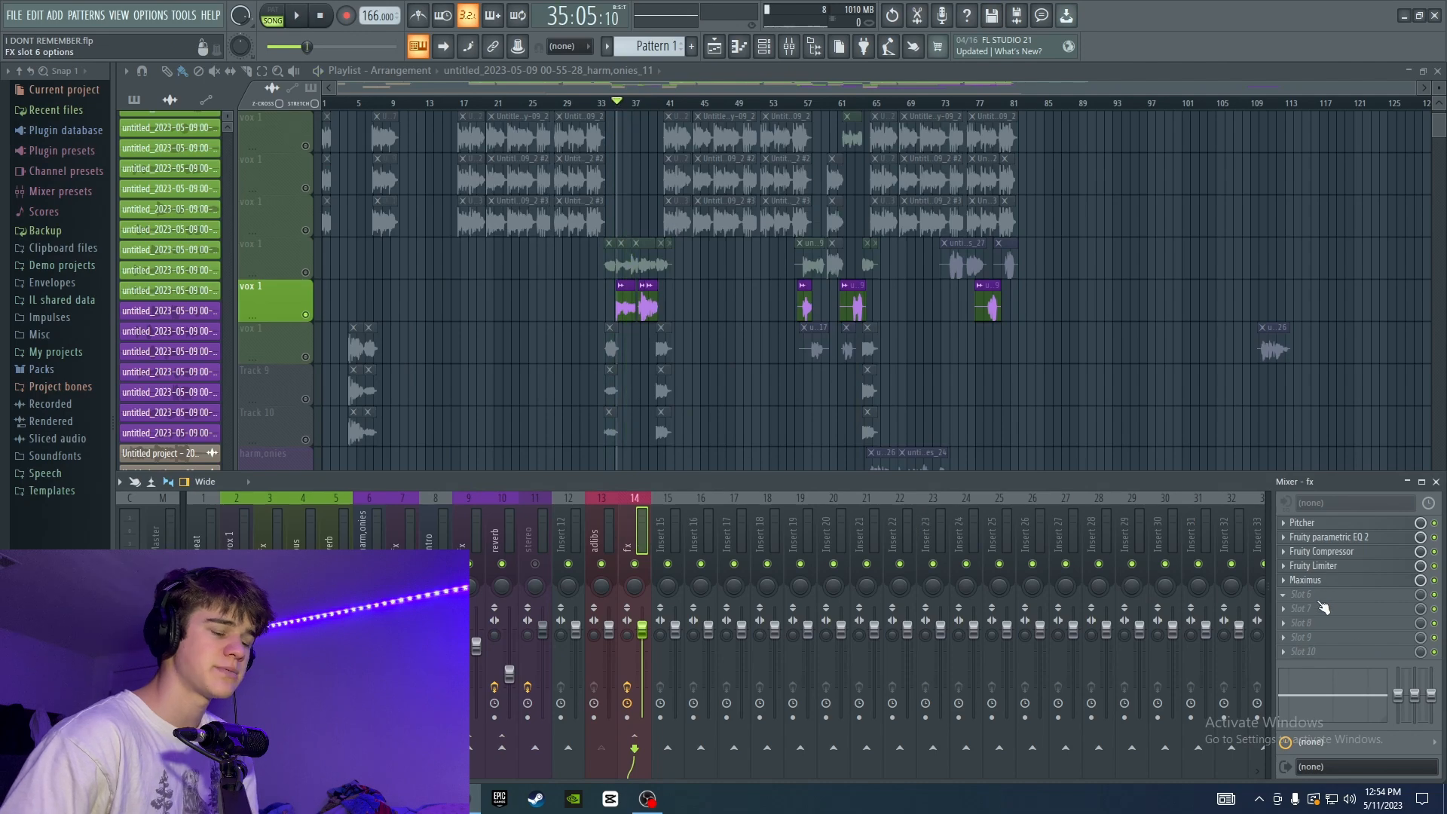
Add a second Fruity Parametric EQ 2 to the sixth slot of the fx track and play the ad-libs.
click(1321, 602)
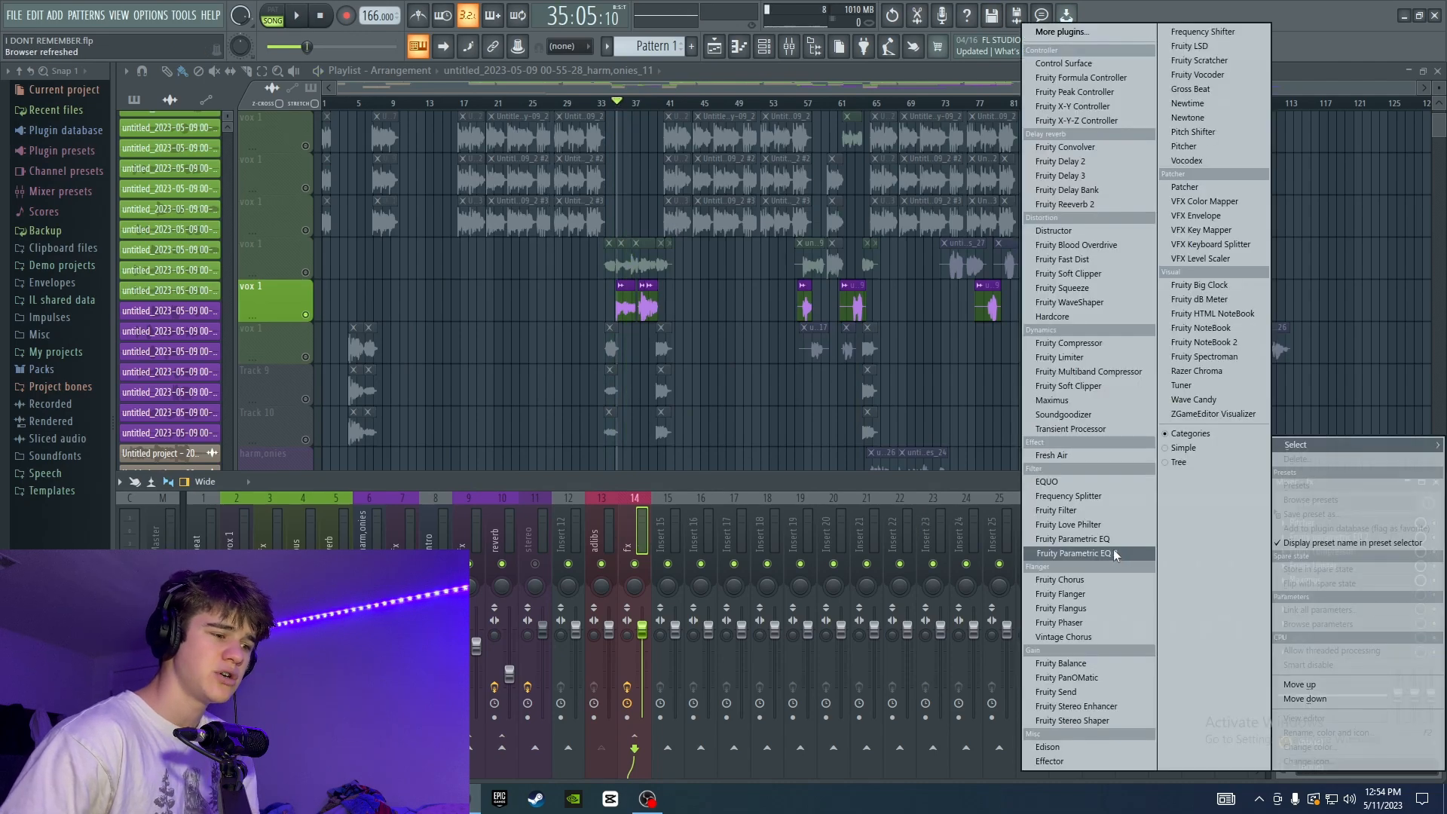
click(1114, 553)
key(space)
Audition the fifth band as a narrow 18 dB boost near 1400 Hz, and pull it down to a slight cut.
drag(625, 318, 630, 232)
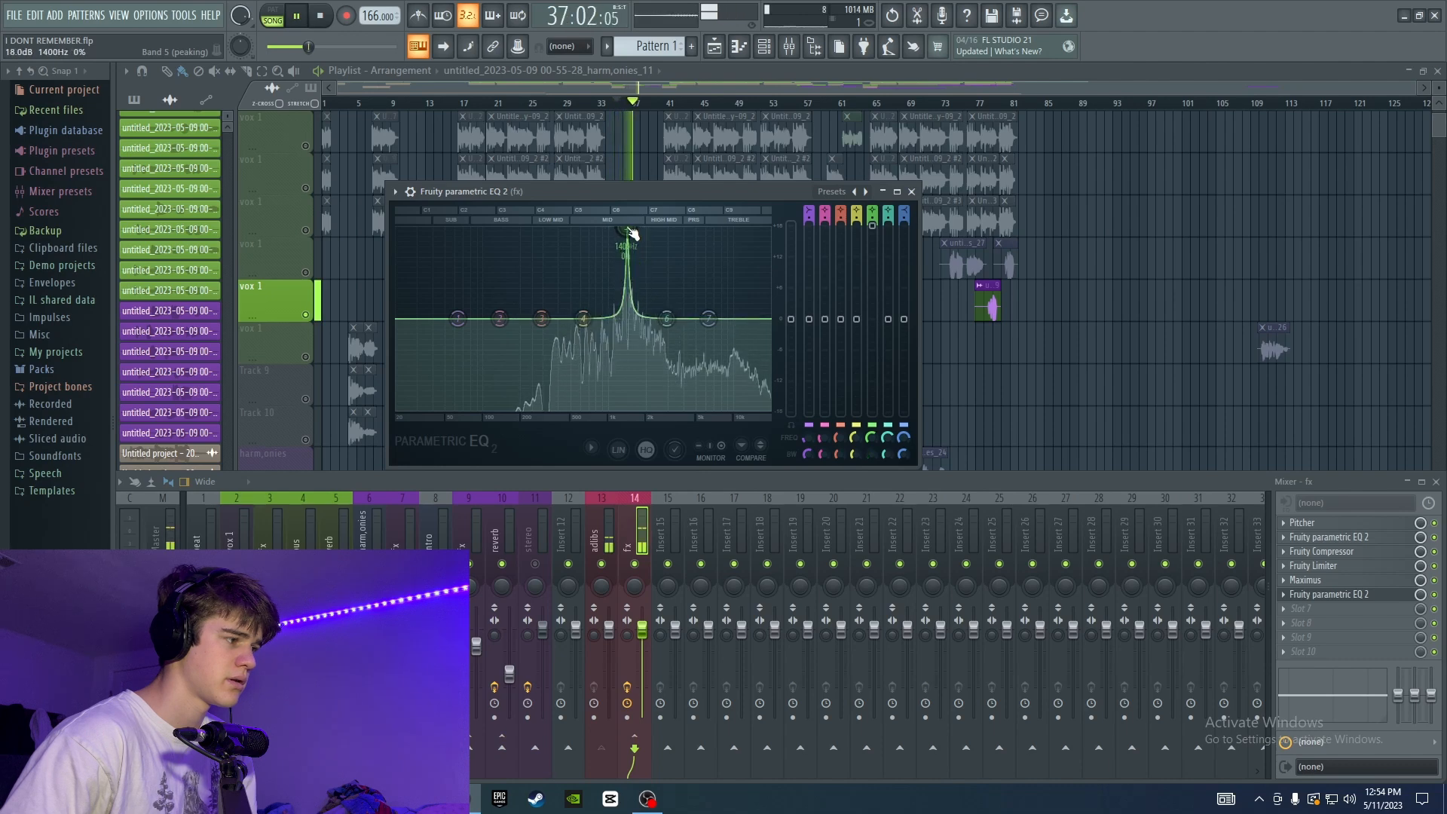
scroll(627, 230, up, 5)
key(space)
drag(872, 223, 872, 268)
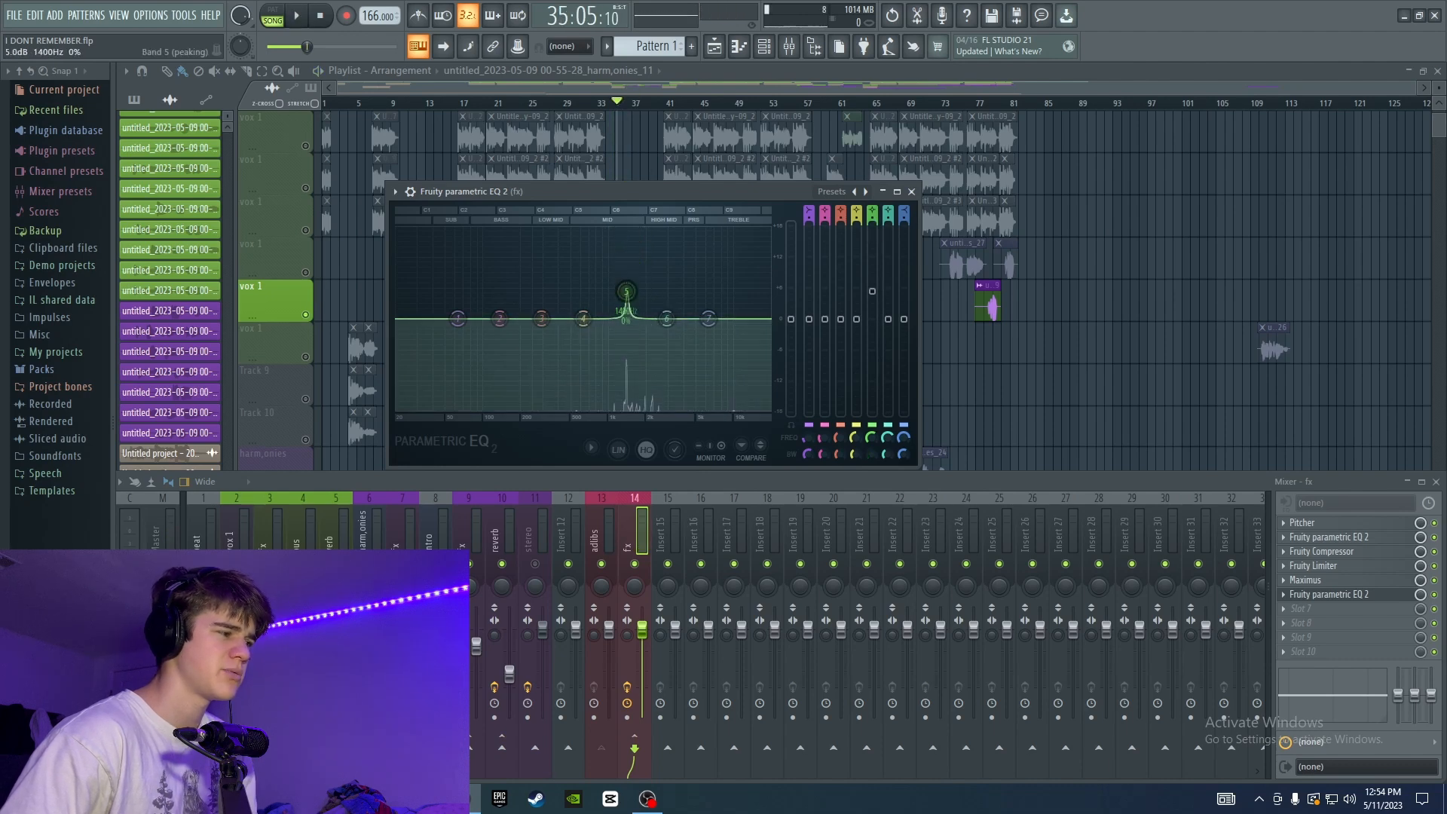
key(space)
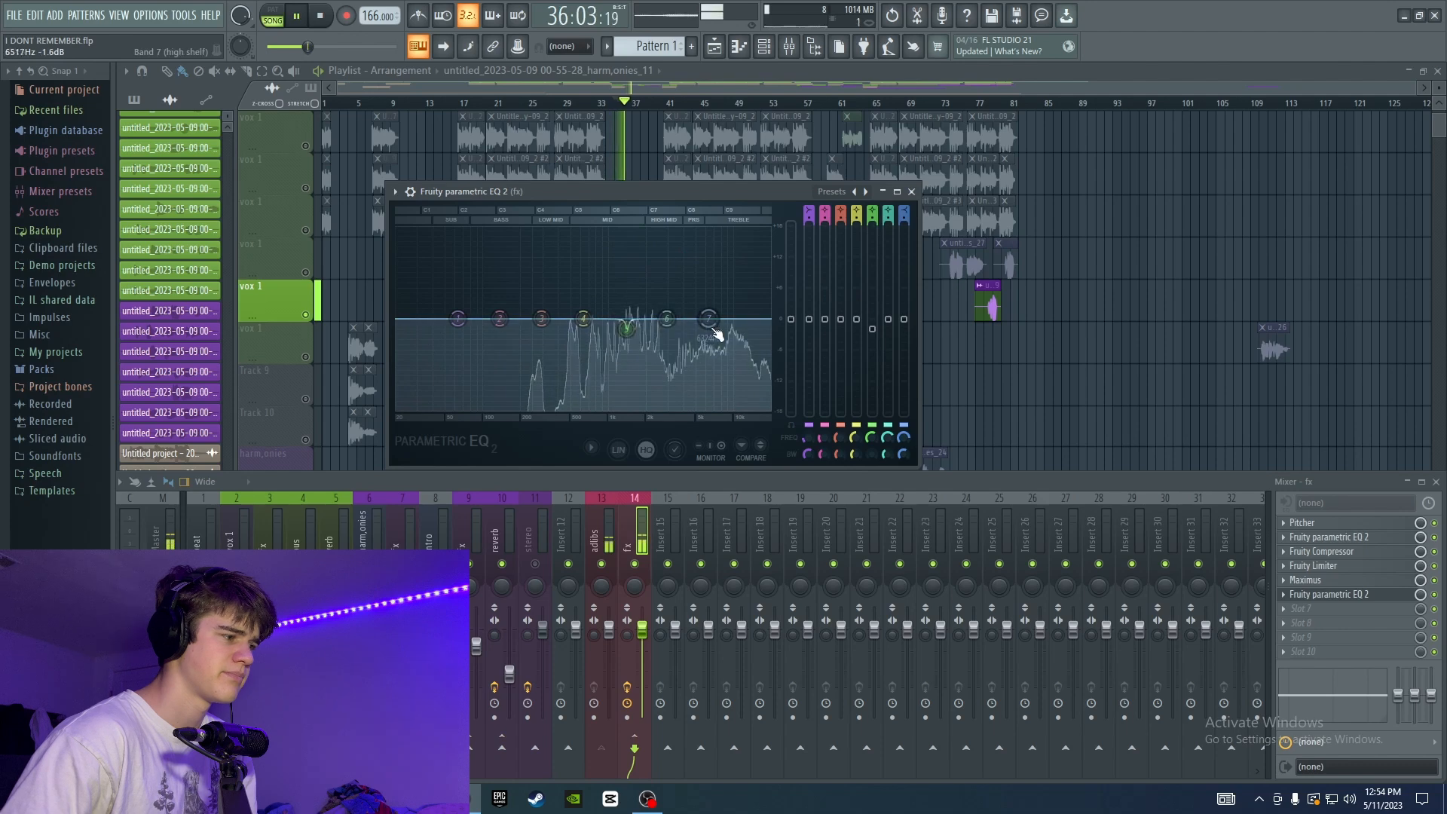
key(space)
Boost the third EQ band by about 2.8 dB around 528 Hz while playing the ad-libs.
drag(541, 318, 579, 303)
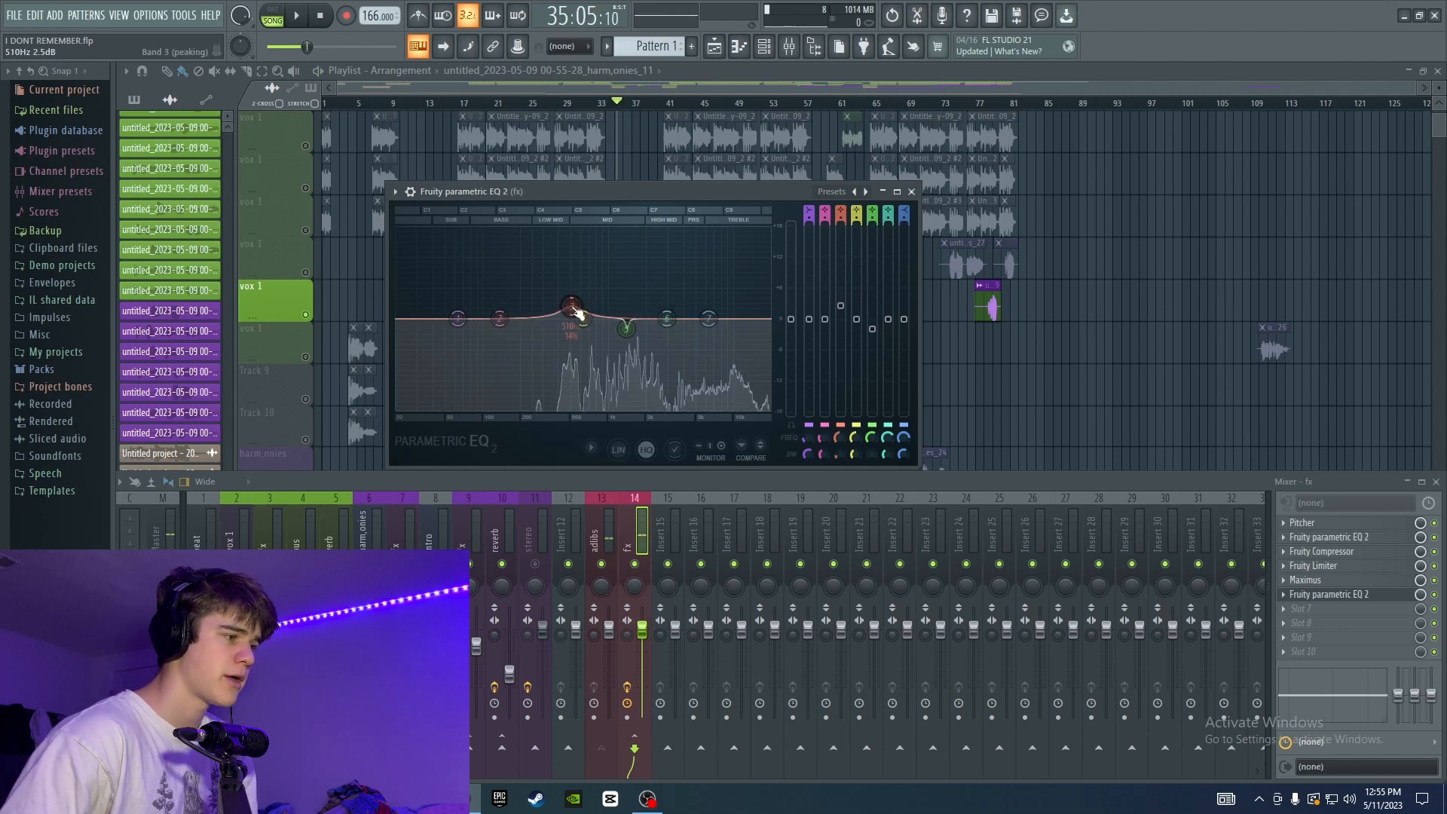
key(space)
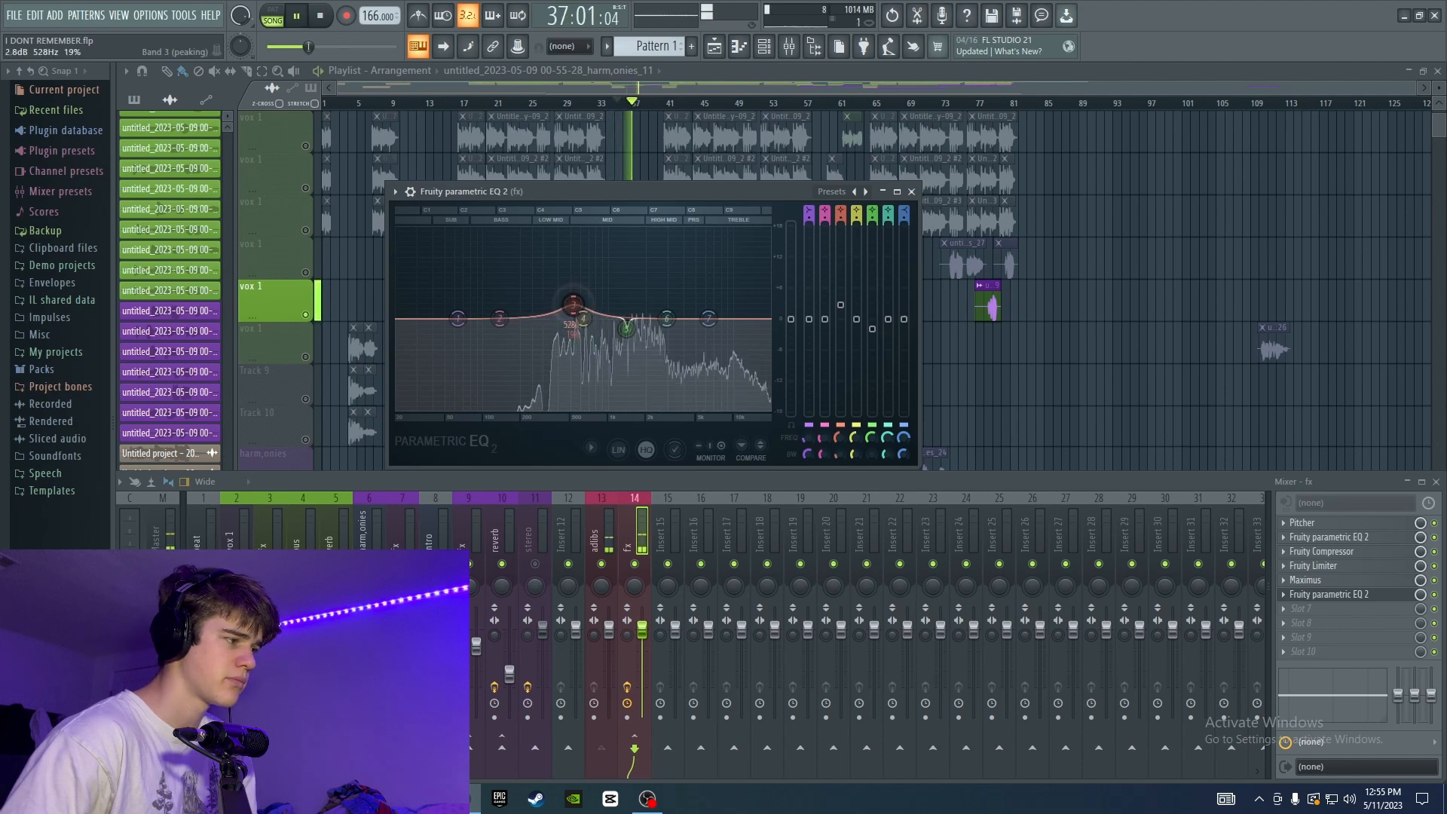
drag(579, 311, 573, 308)
Audition the sixth band as a narrow 18 dB boost near 9624 Hz, and lower it to a small cut.
drag(666, 318, 732, 230)
key(space)
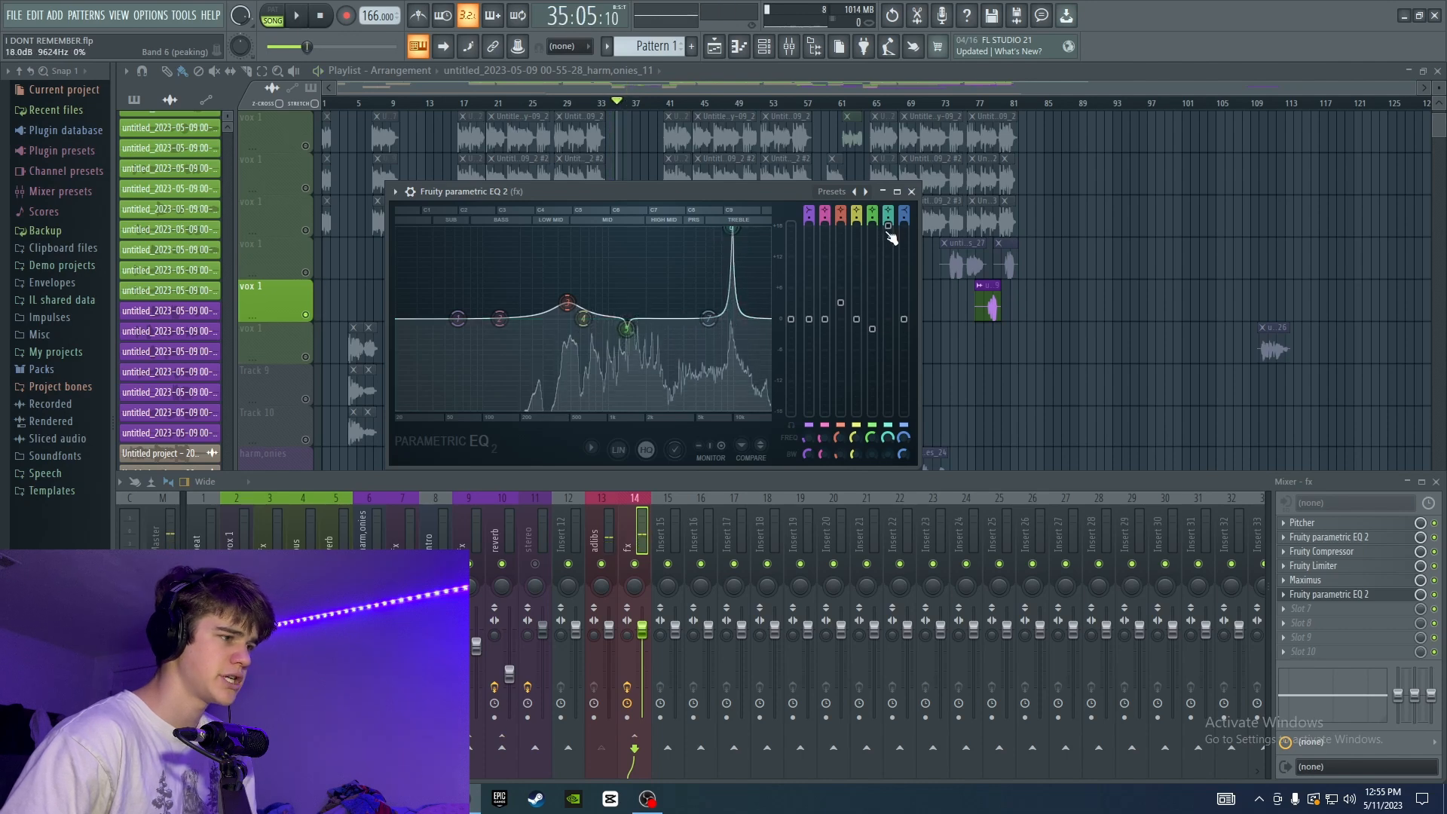
drag(892, 230, 888, 337)
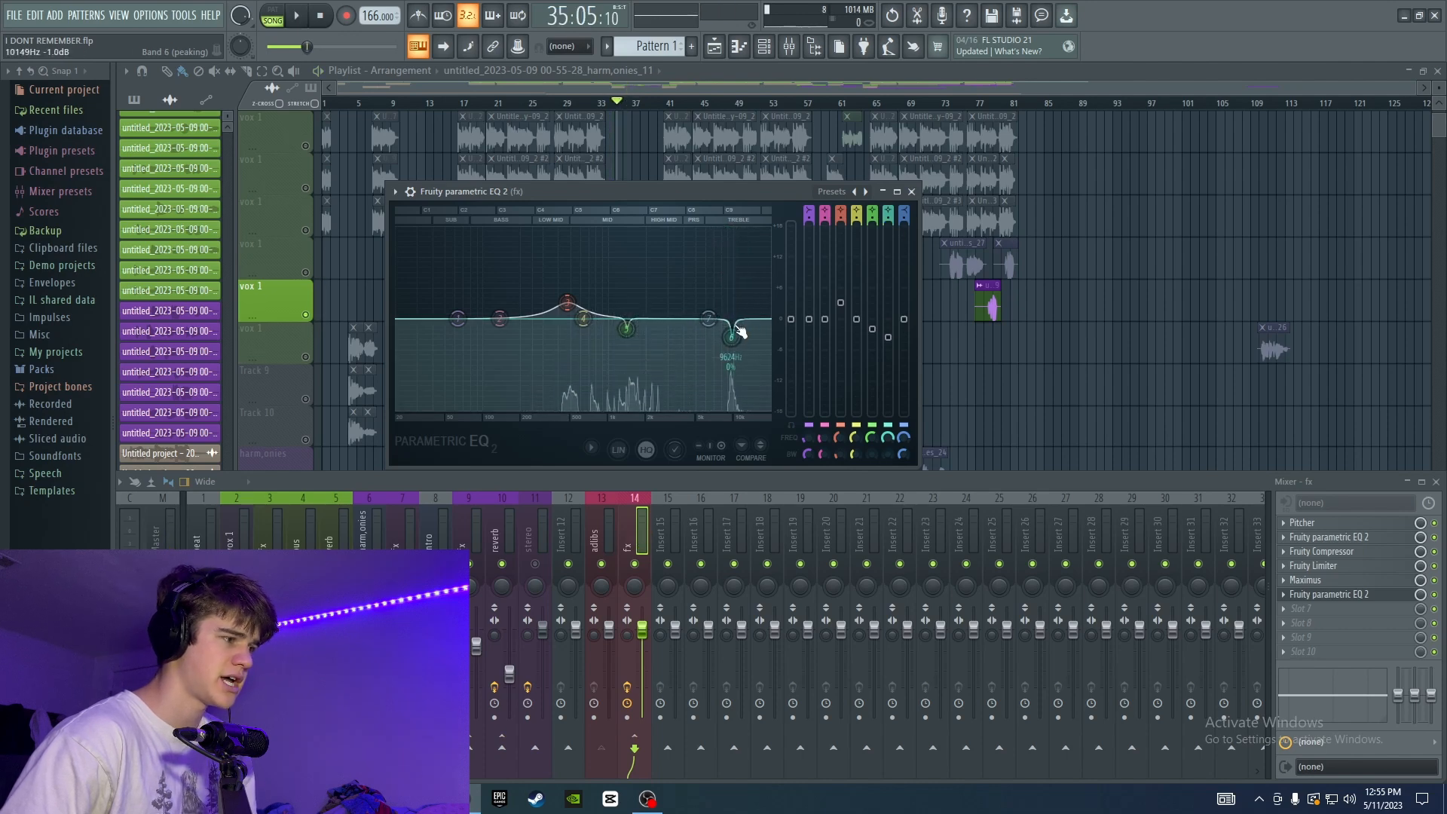
Raise the seventh high-shelf band to about 1.5 dB at 2880 Hz while playing the ad-libs.
key(space)
drag(709, 318, 666, 312)
key(space)
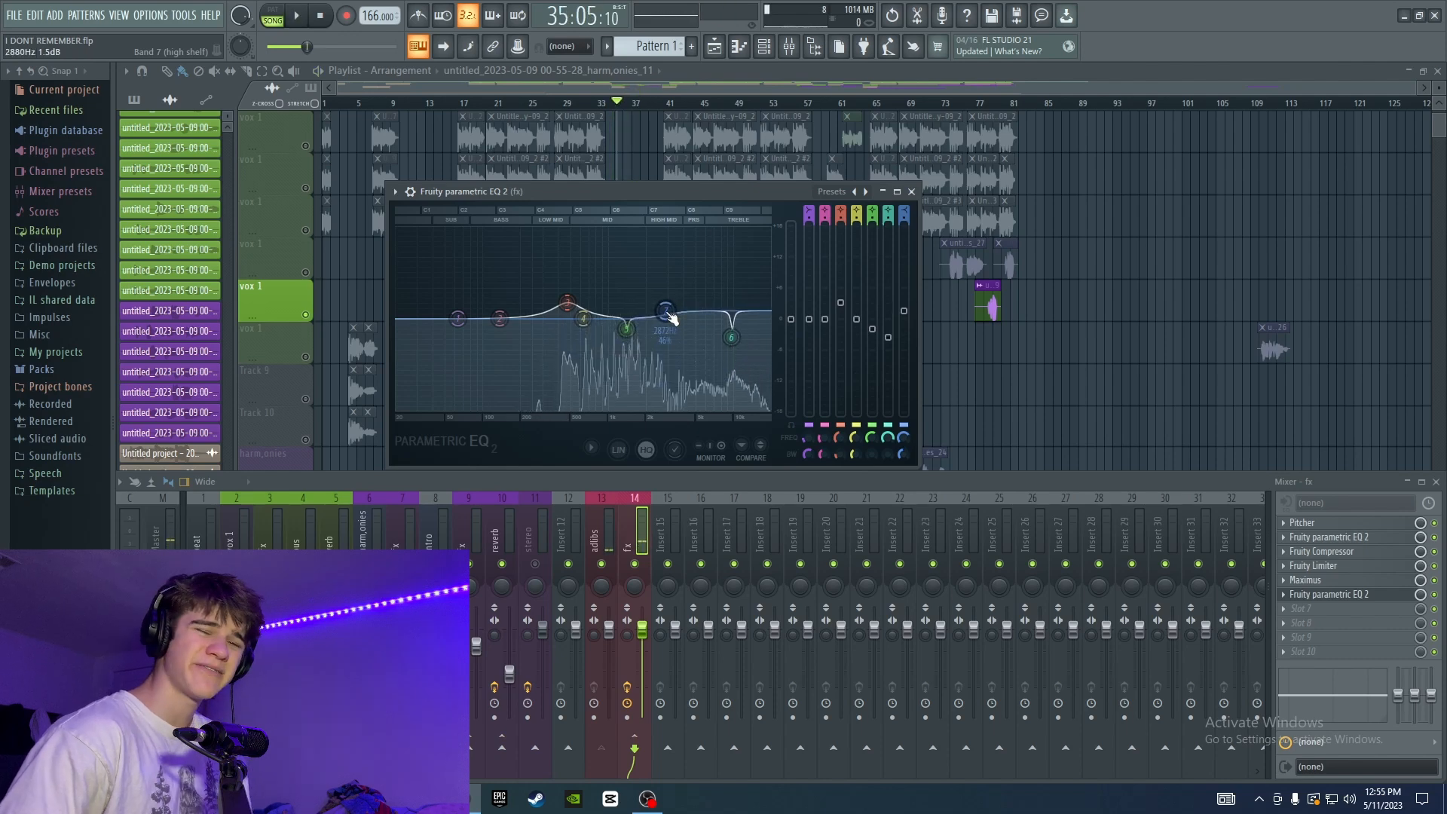
drag(549, 311, 551, 310)
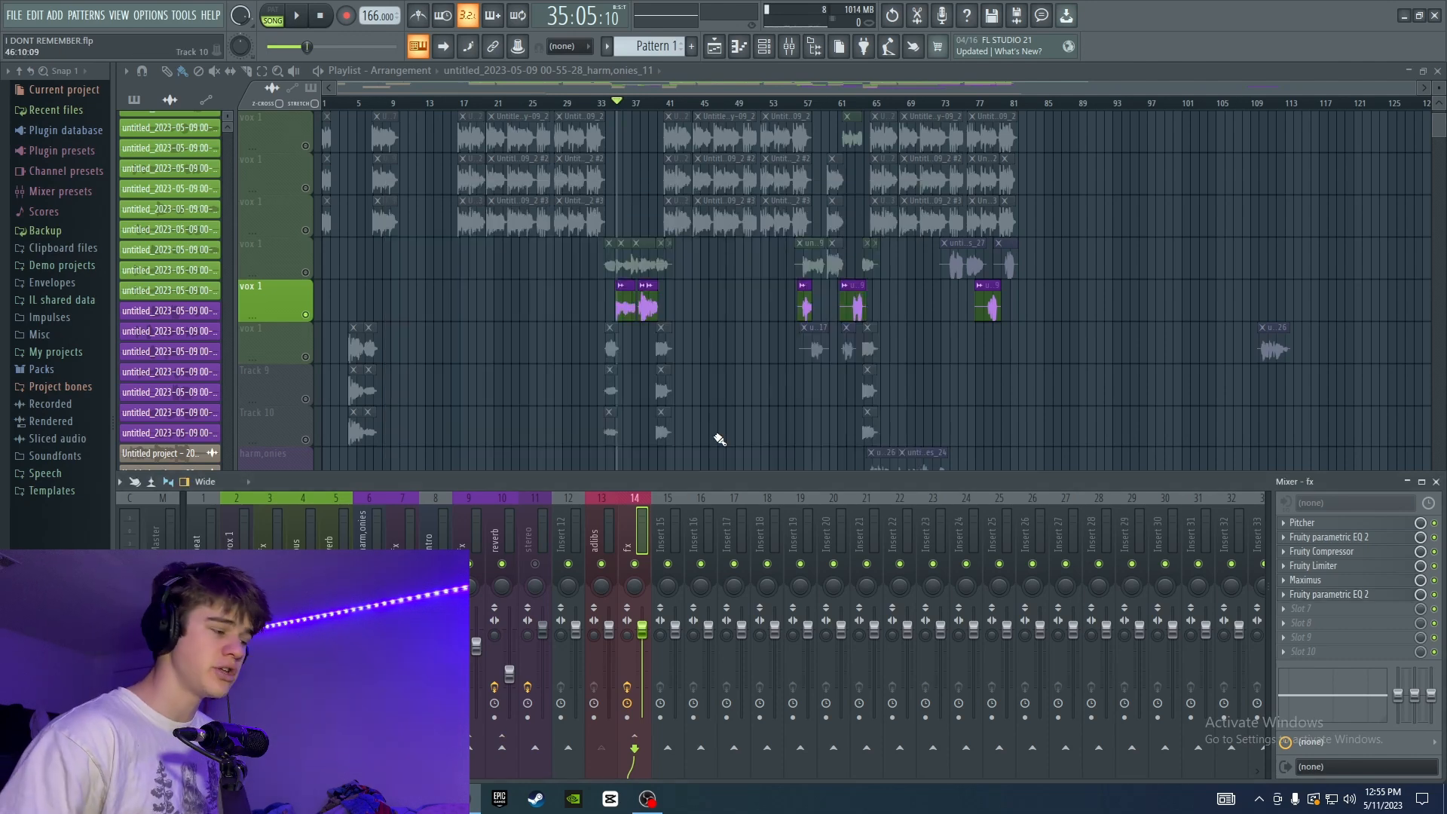
Rename mixer insert 15 as reverb and give it the same red color as the adlibs and fx tracks.
click(613, 527)
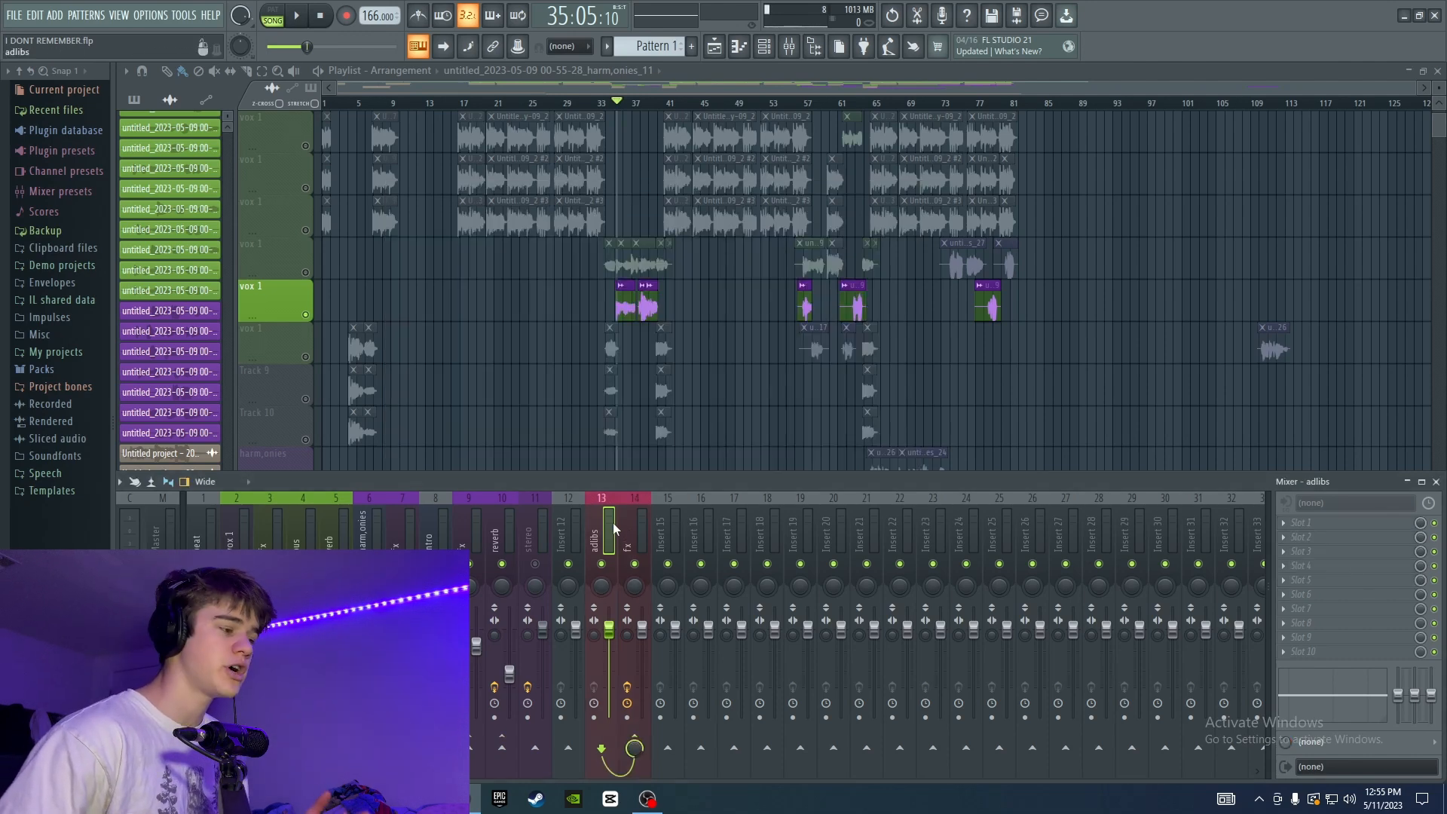
right_click(667, 527)
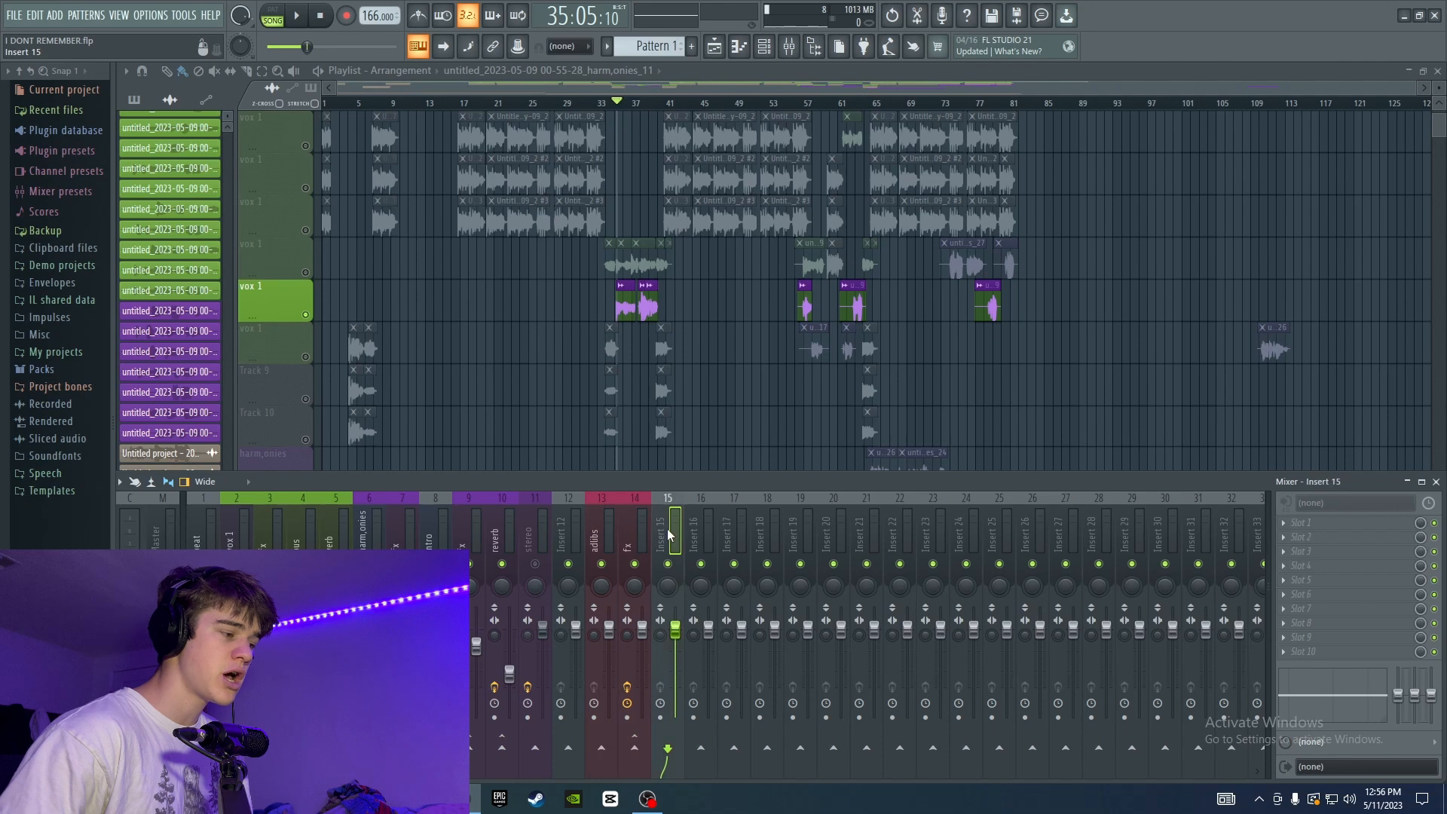
click(735, 349)
text(reve)
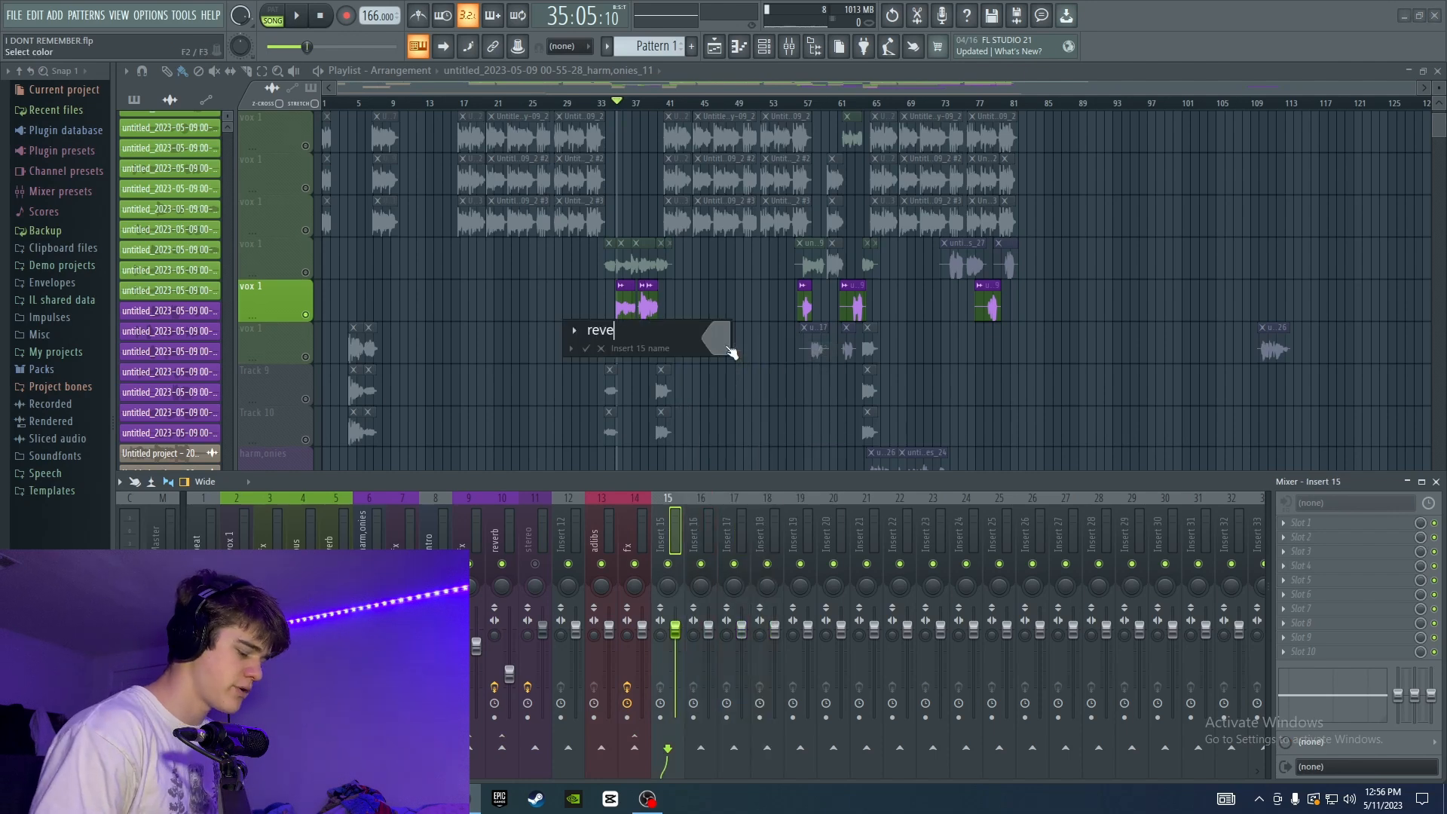
text(rb)
key(Return)
Add Fruity Reeverb 2 to the first slot of the reverb track, raising its wet level and adjusting its decay time.
click(1312, 523)
click(1333, 523)
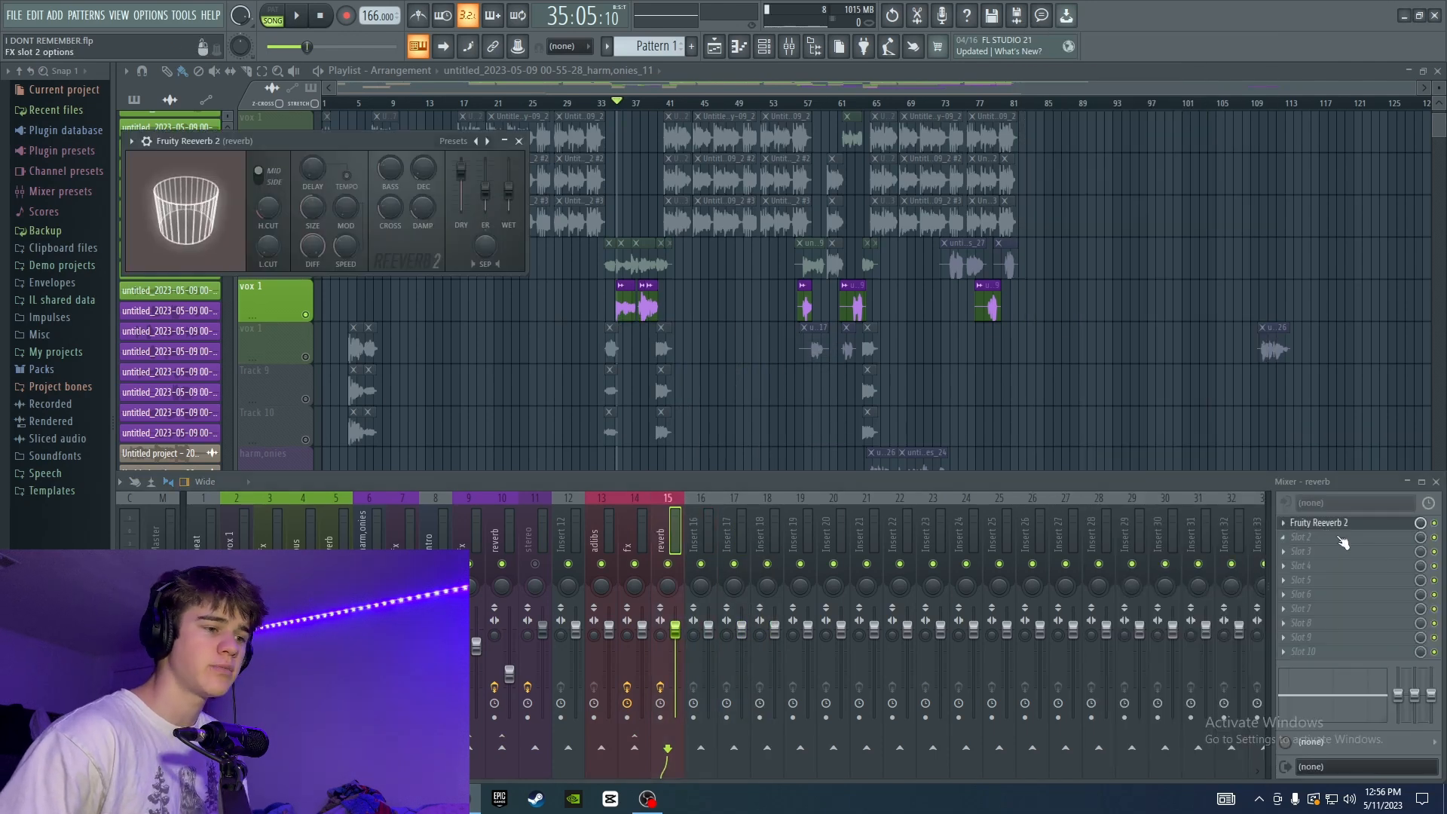
drag(507, 187, 461, 185)
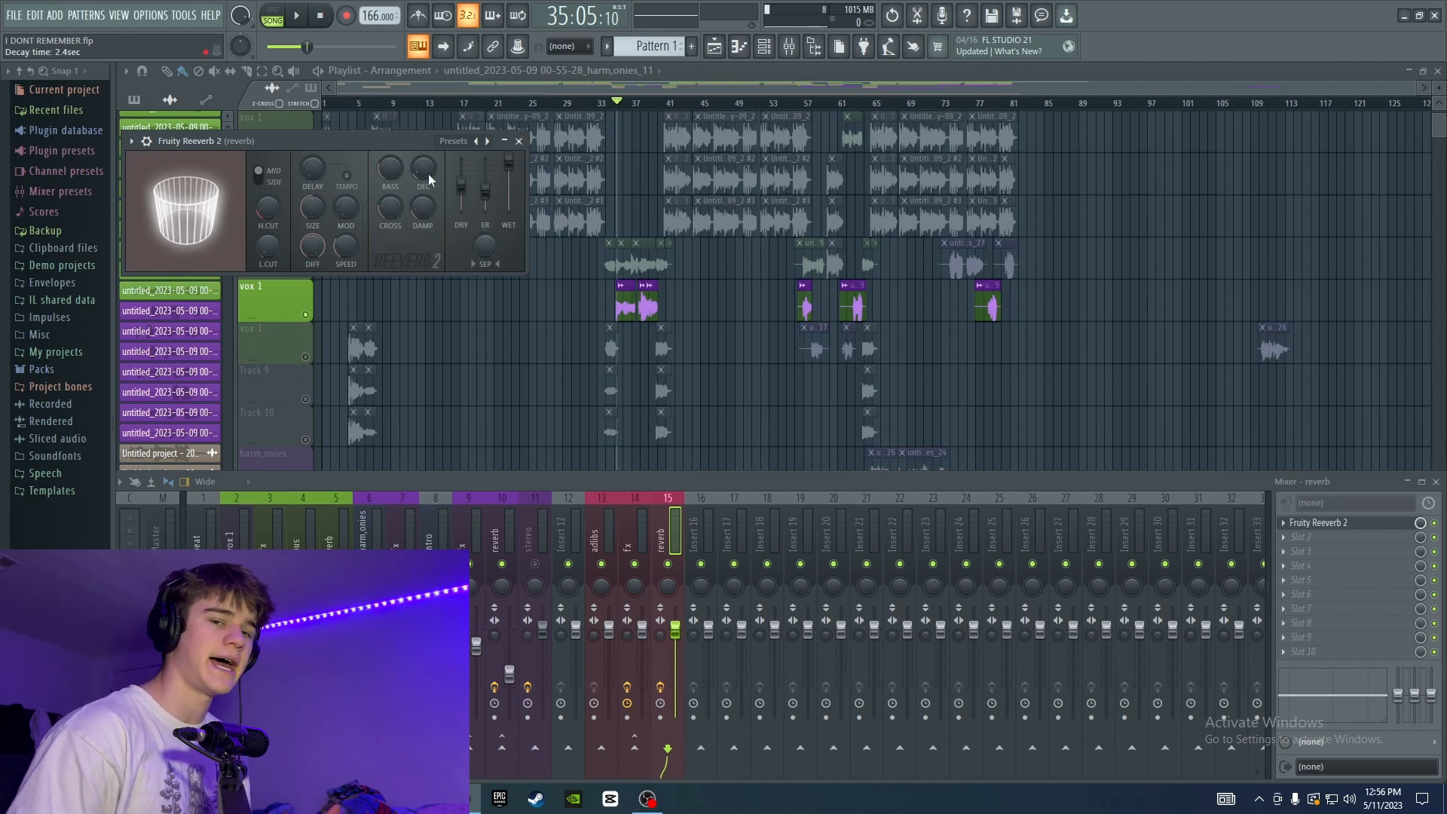
drag(423, 177, 425, 167)
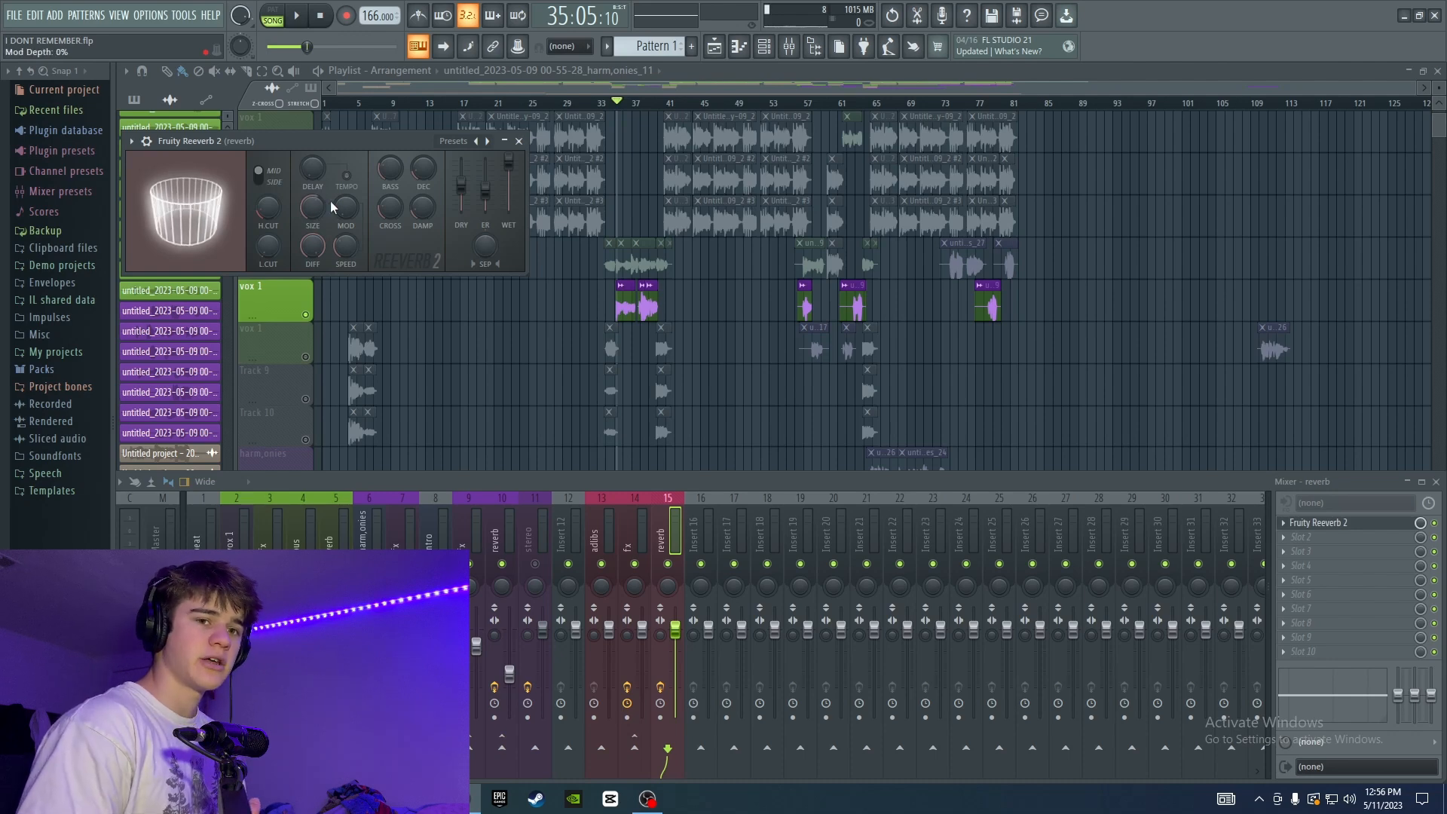
Route the fx track to the reverb track and audition the ad-libs with the reverb.
click(643, 514)
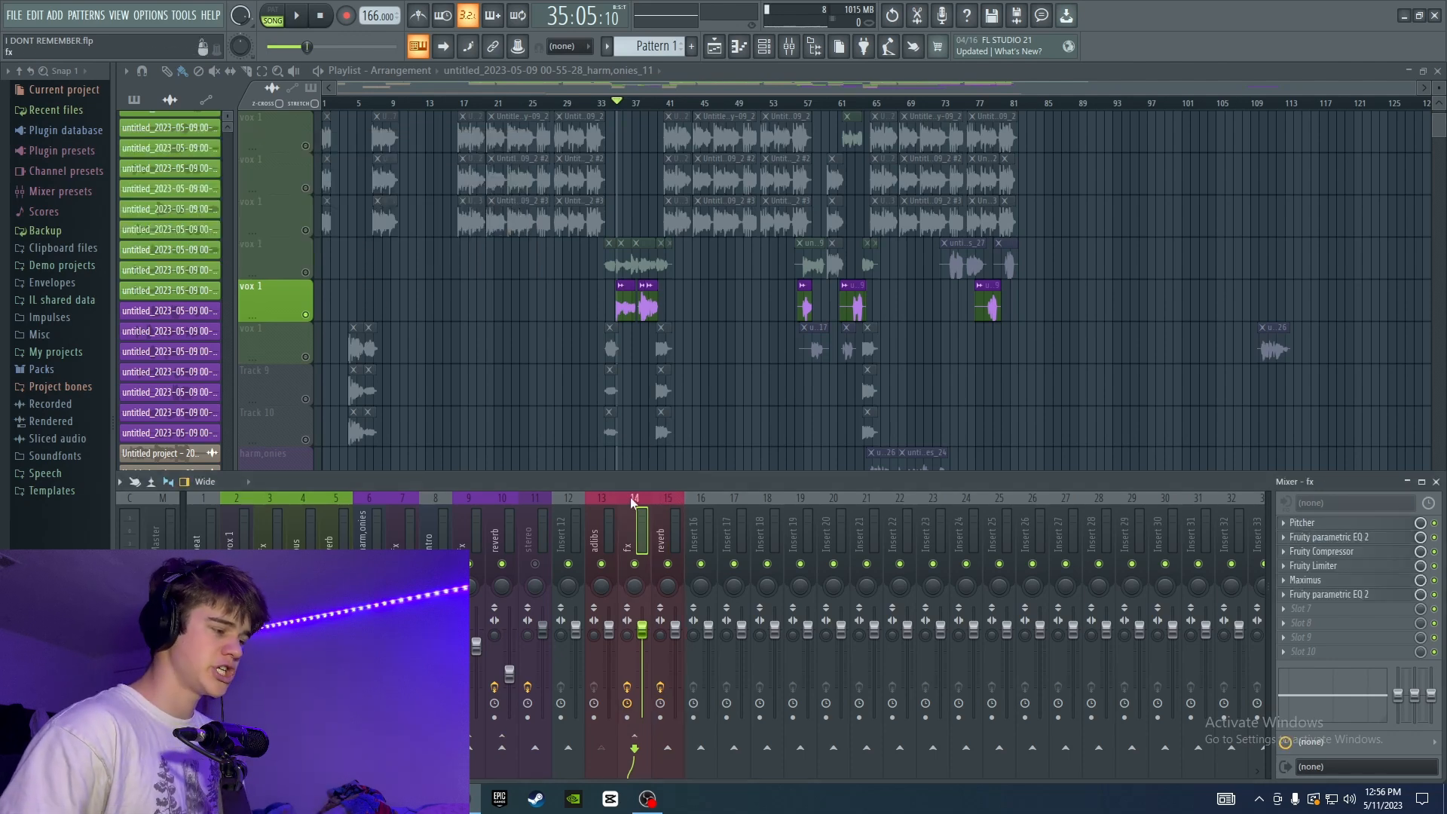
click(668, 748)
key(space)
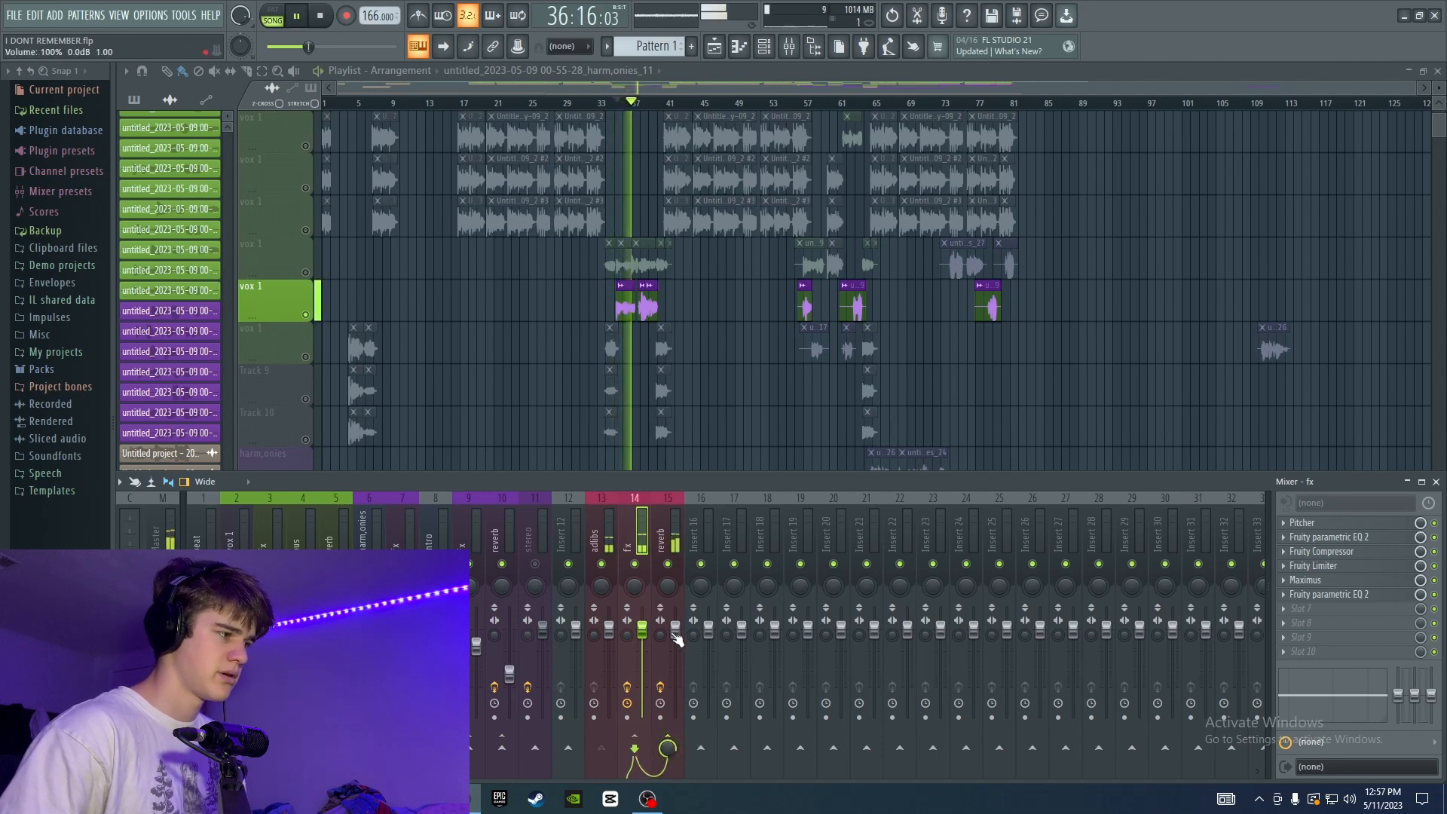
key(space)
click(654, 527)
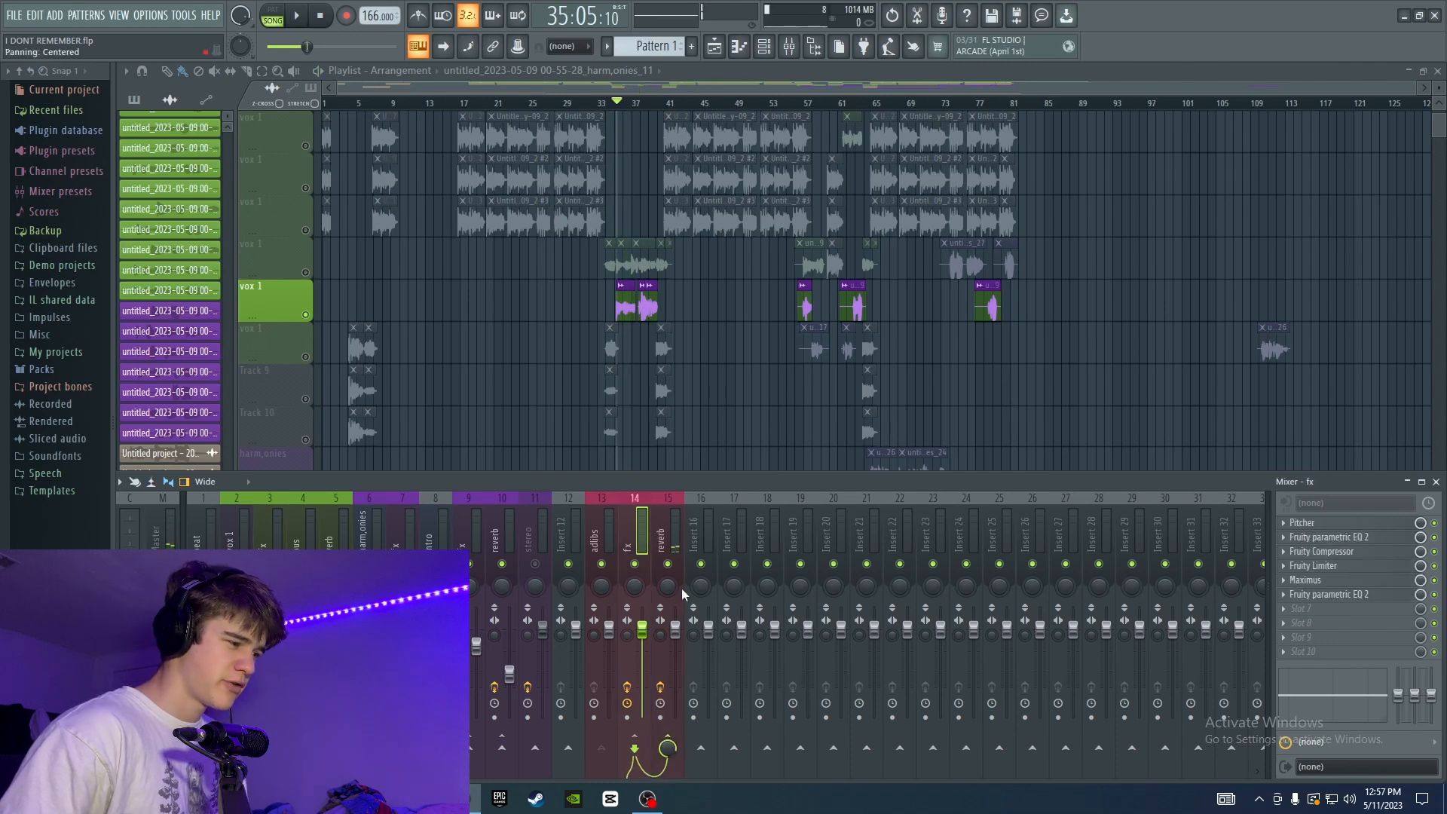
Lower the reverb track's volume to 56% (-11.0 dB) while playing the ad-libs.
drag(675, 627, 676, 680)
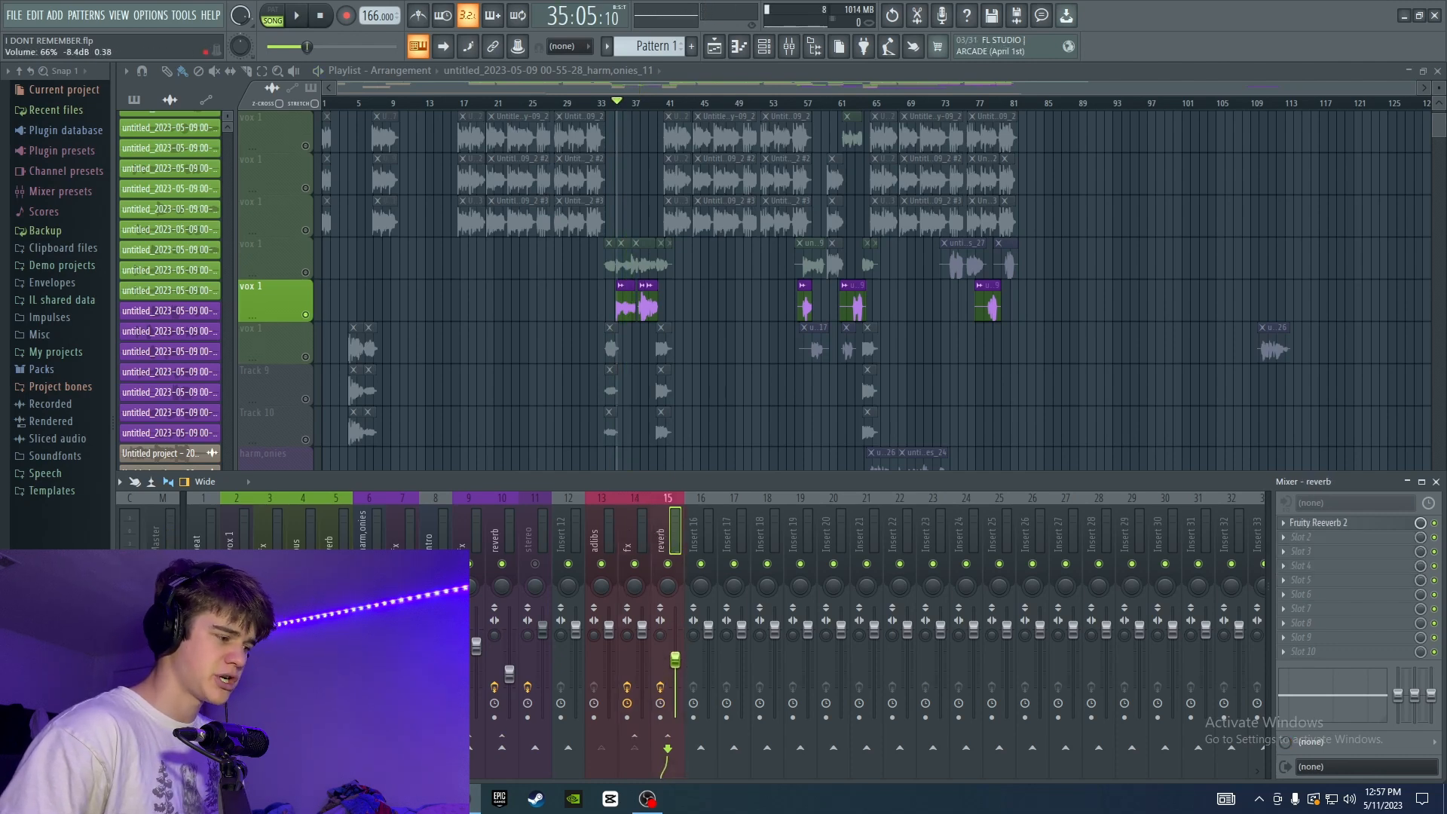
key(space)
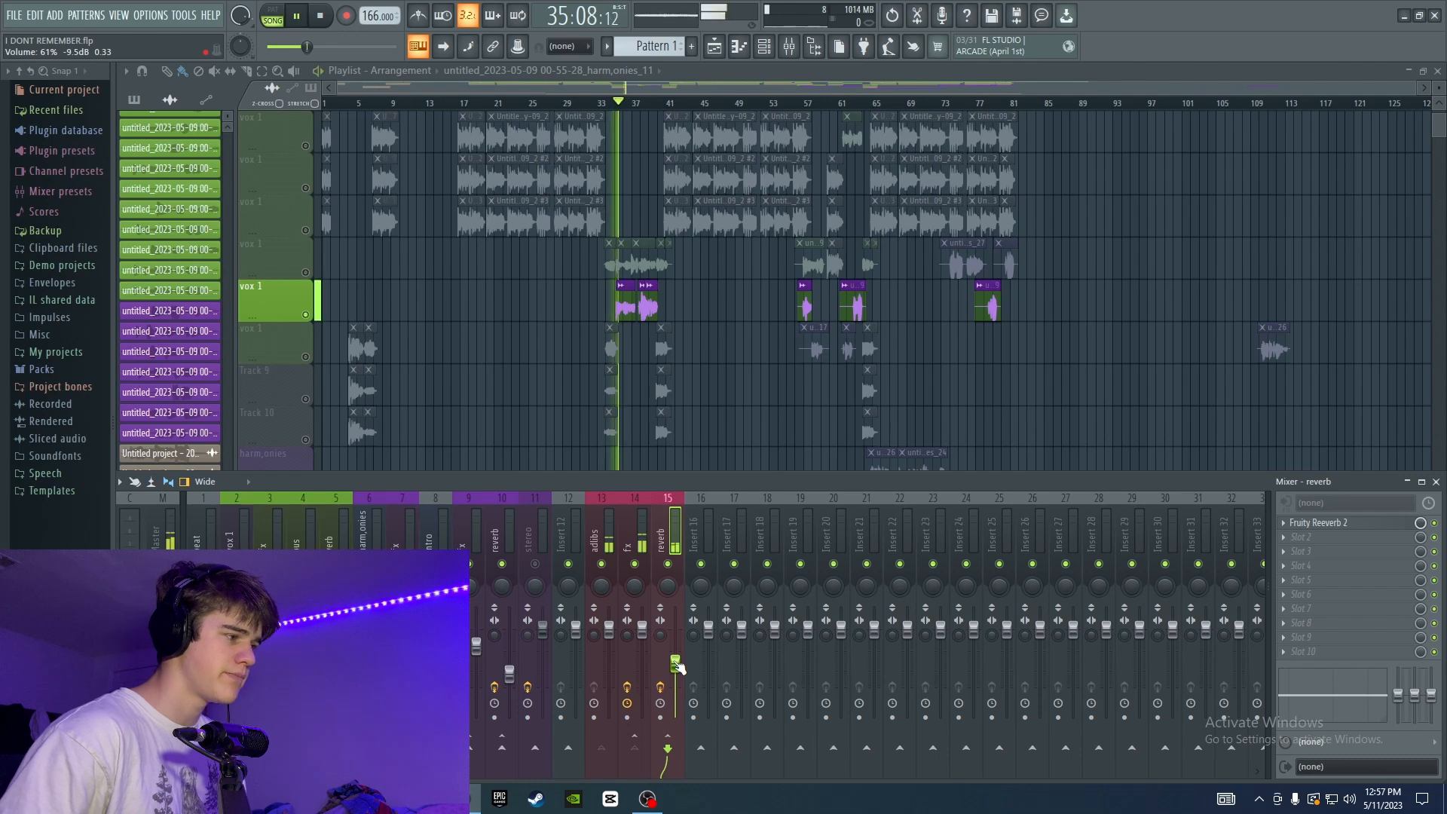
drag(676, 661, 676, 667)
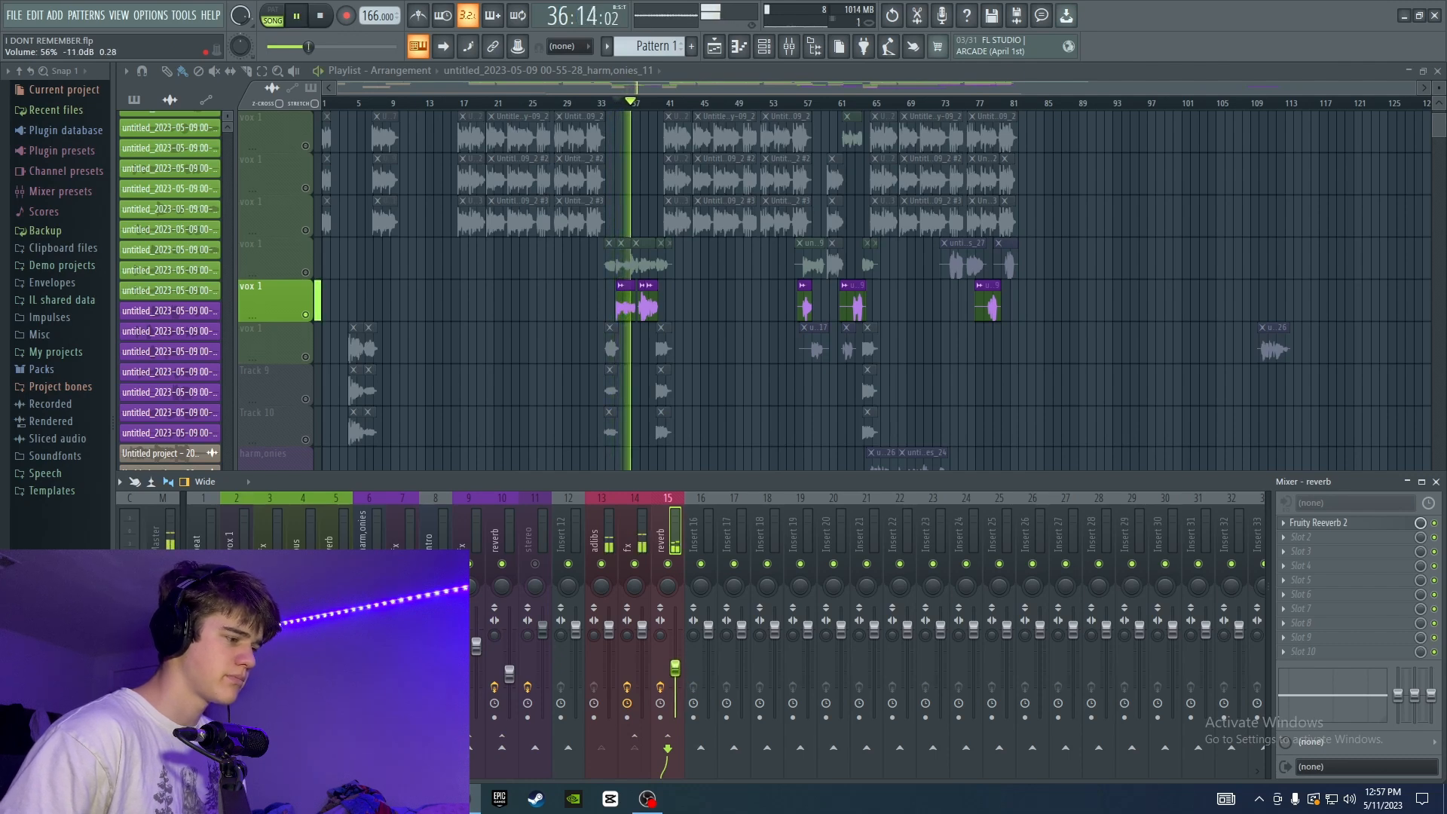
key(space)
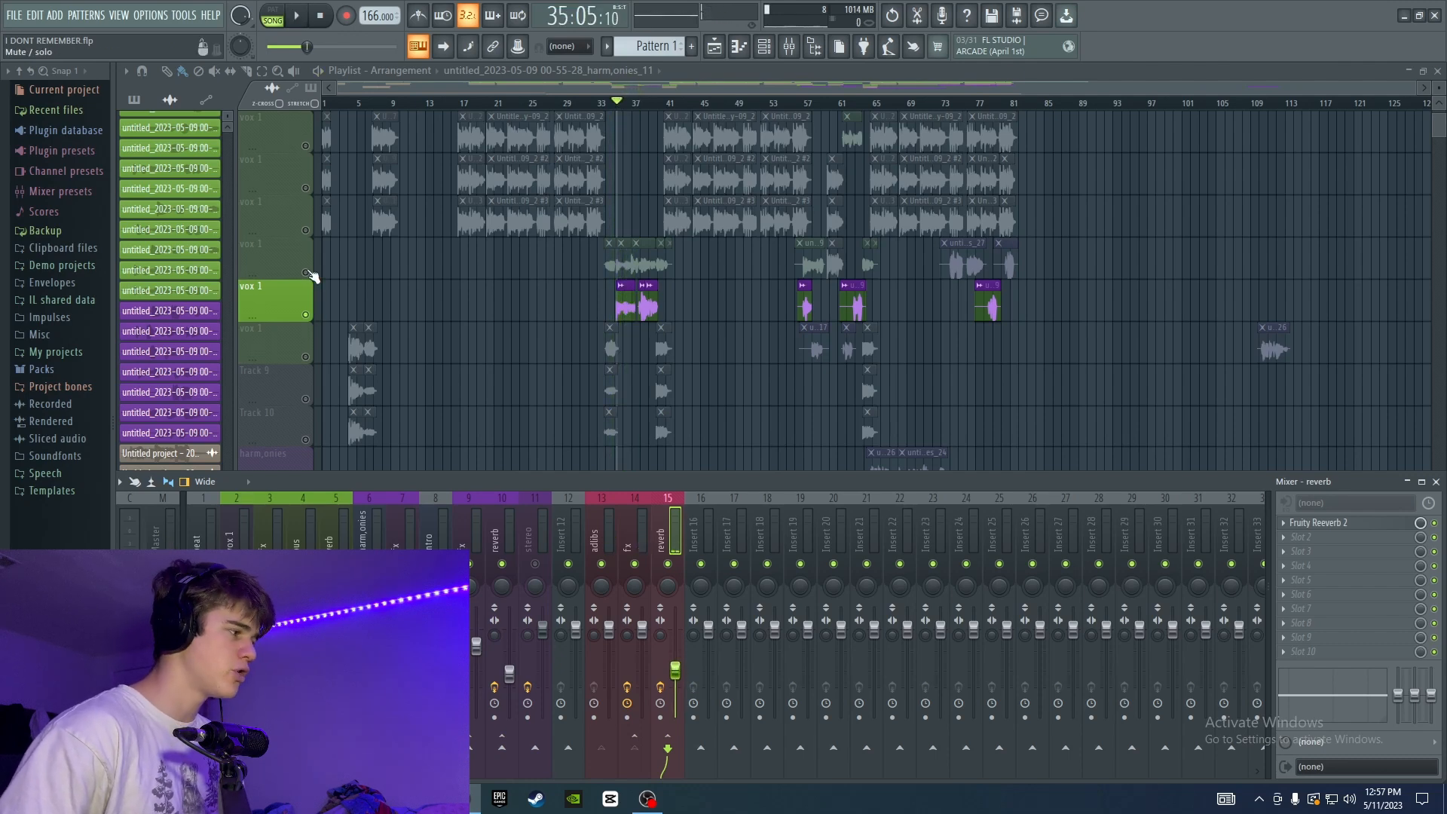
Unmute the vox 1 playlist track above the ad-libs and raise the reverb track's volume slightly while both play.
click(306, 272)
key(space)
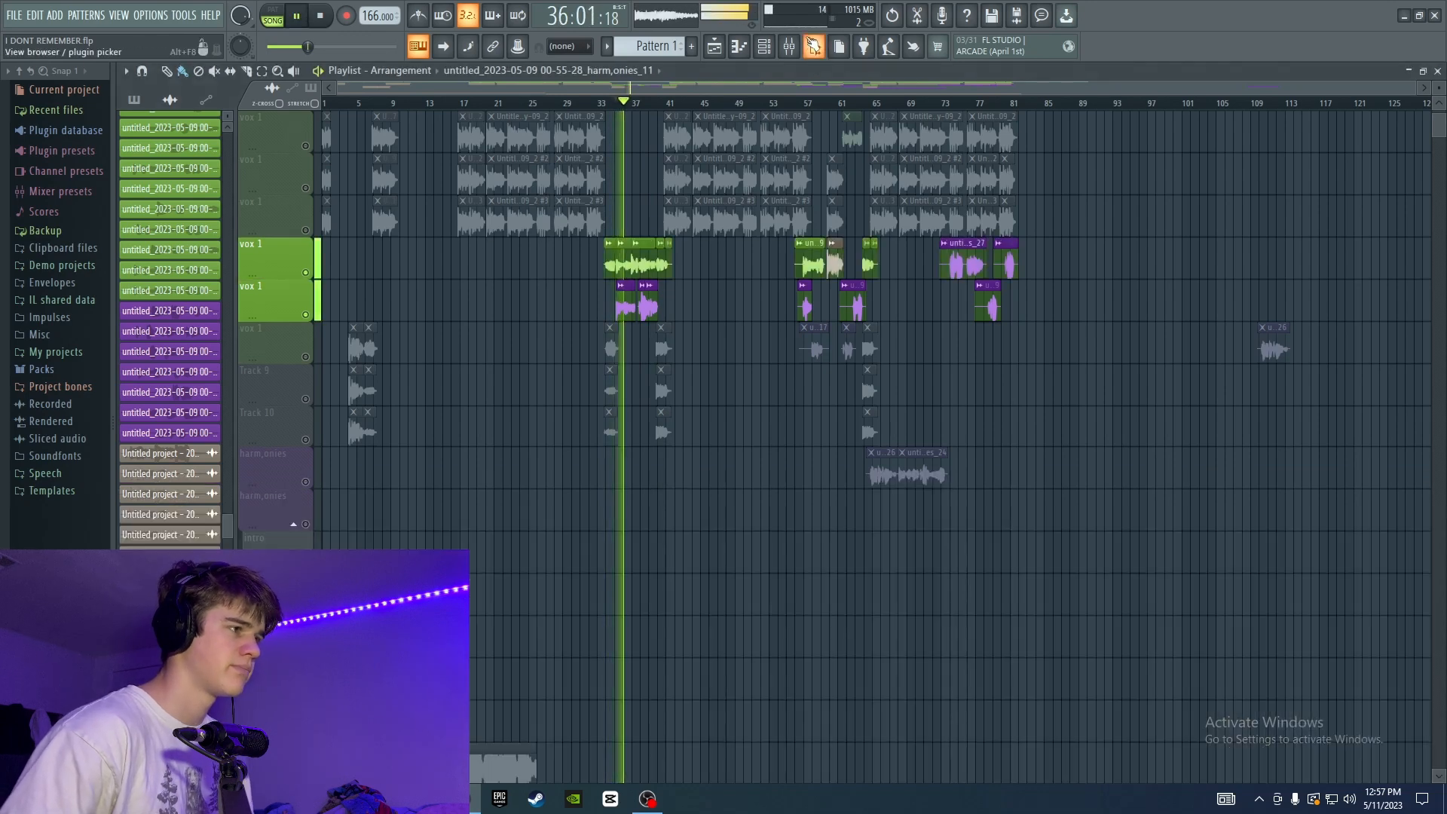
click(649, 633)
drag(675, 670, 675, 659)
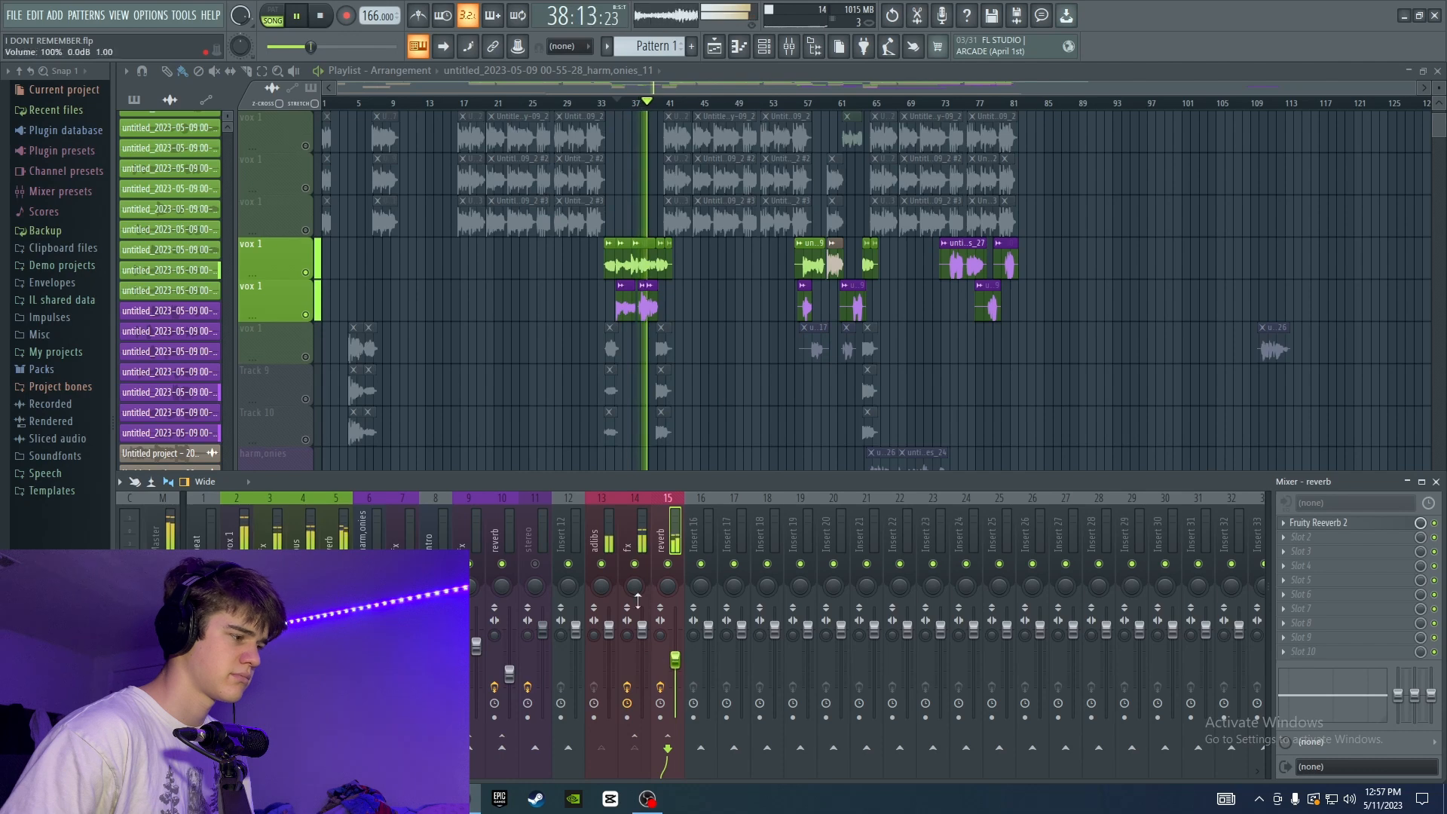
click(632, 539)
key(space)
click(603, 539)
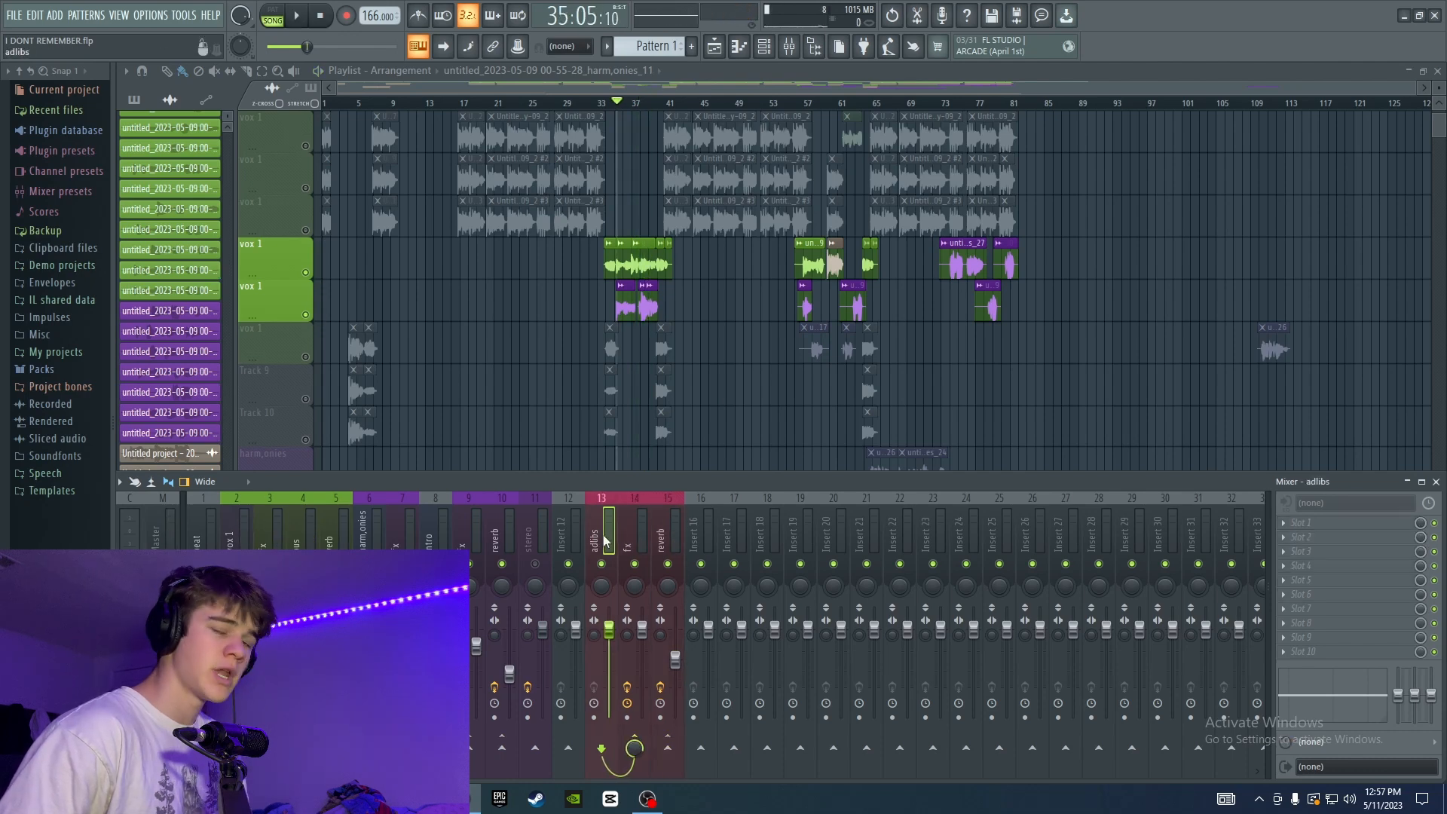
Rename mixer insert 16 as bus and give it the same red color as the other ad-lib tracks.
right_click(696, 530)
click(751, 349)
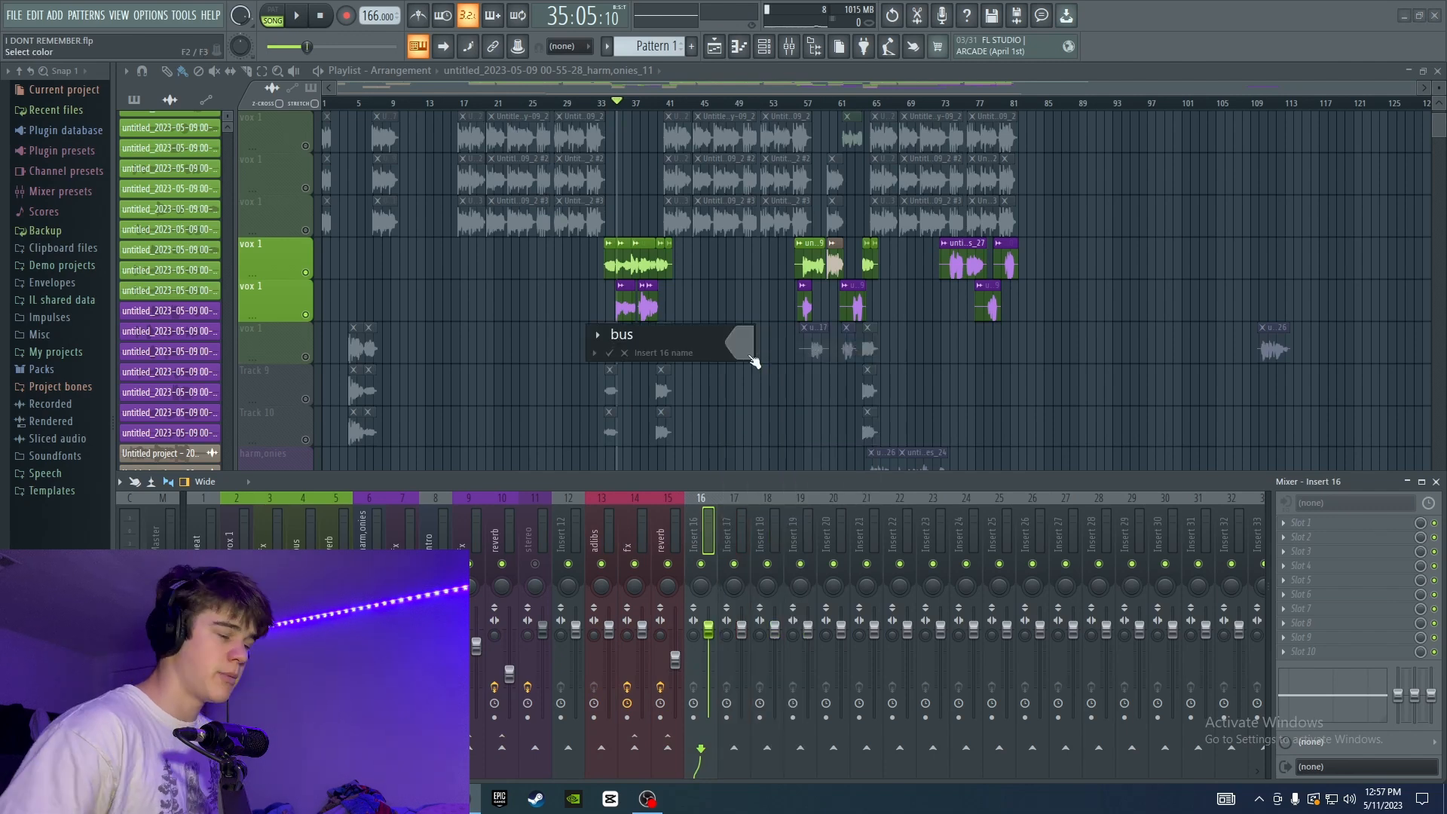
click(751, 357)
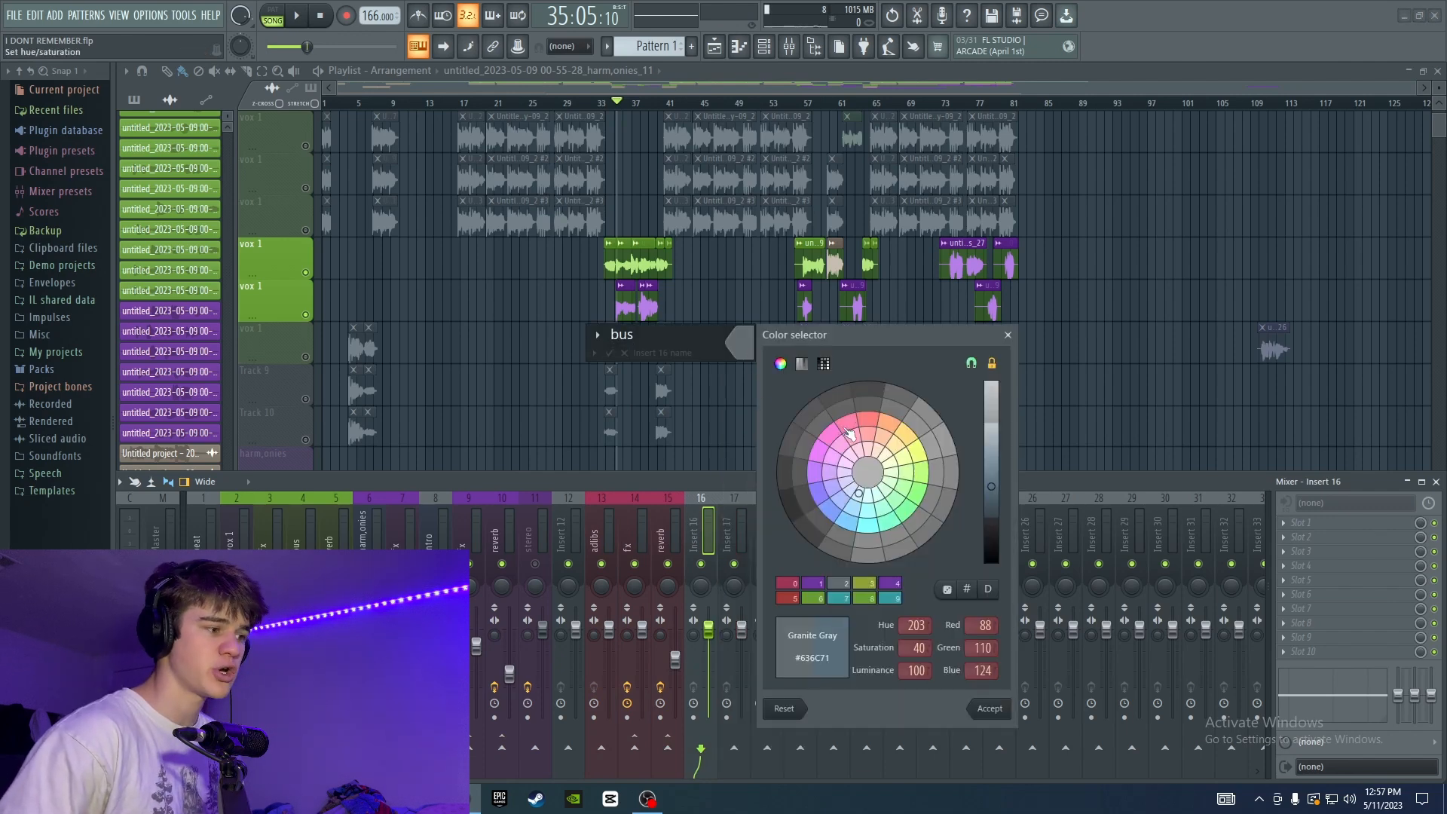
click(787, 584)
key(Return)
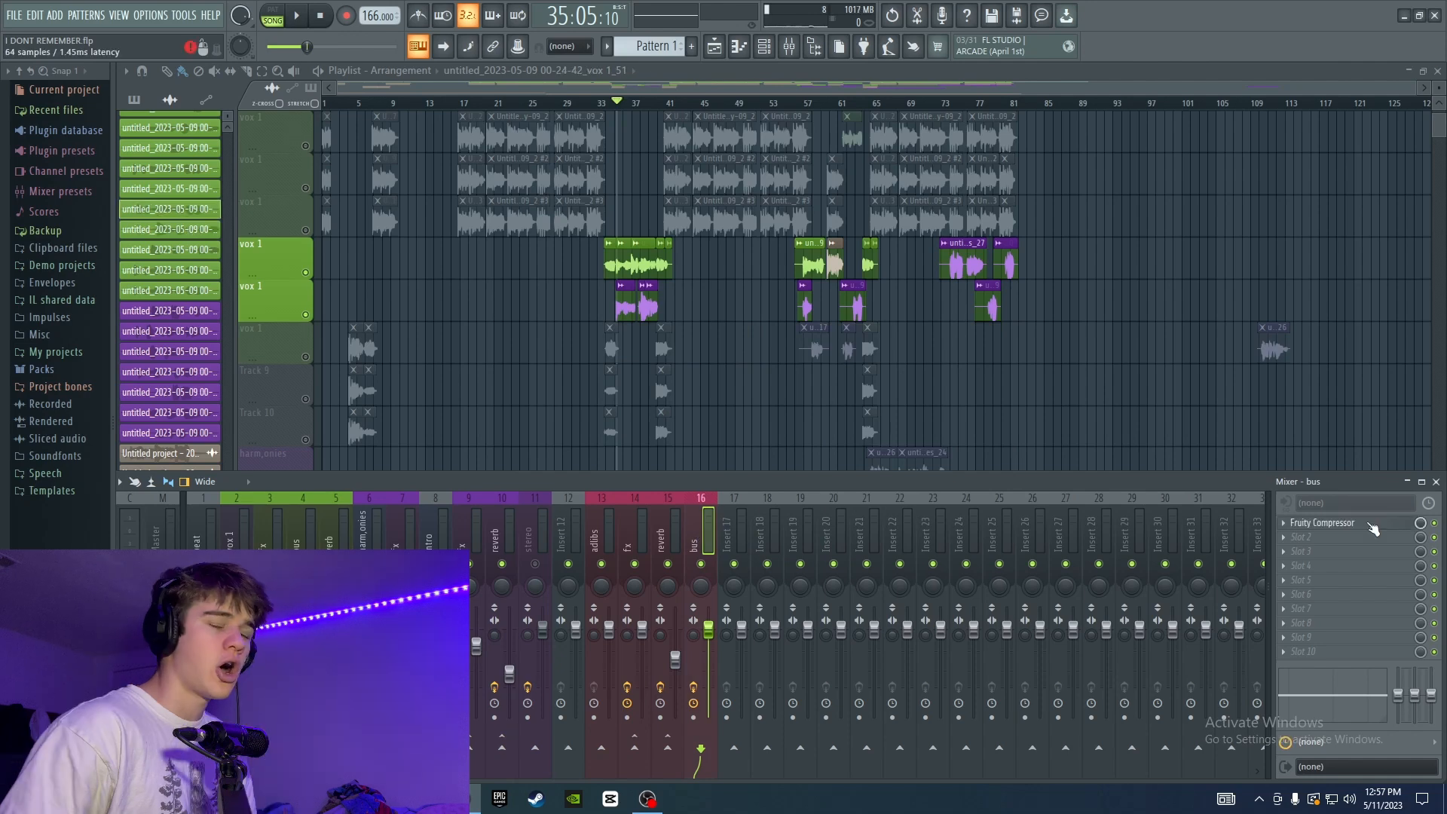
Open the bus track's Fruity Compressor, lower its threshold, and raise its ratio and gain.
click(1370, 524)
drag(327, 180, 573, 198)
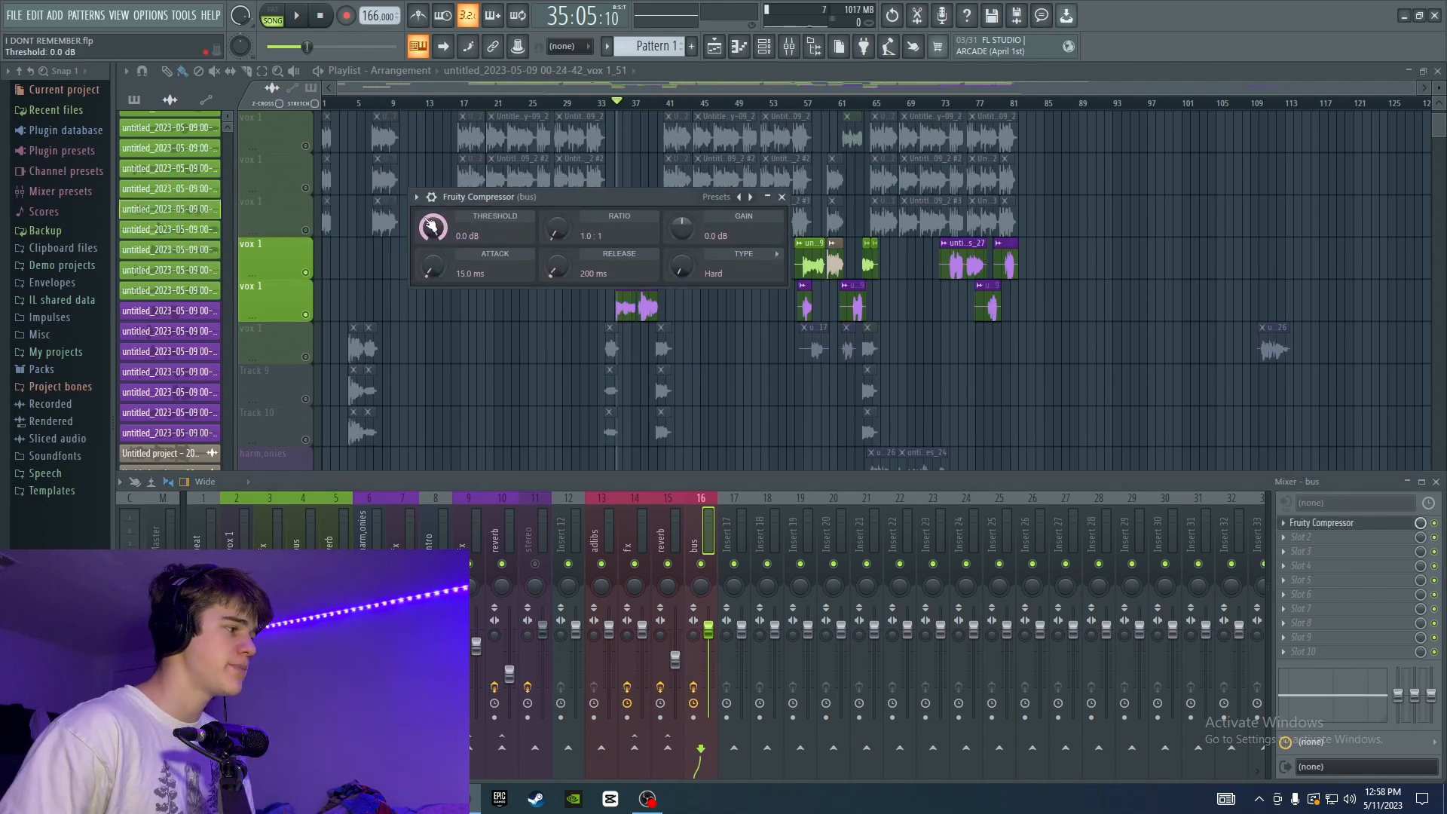
drag(432, 226, 436, 244)
drag(555, 228, 574, 210)
drag(682, 226, 682, 214)
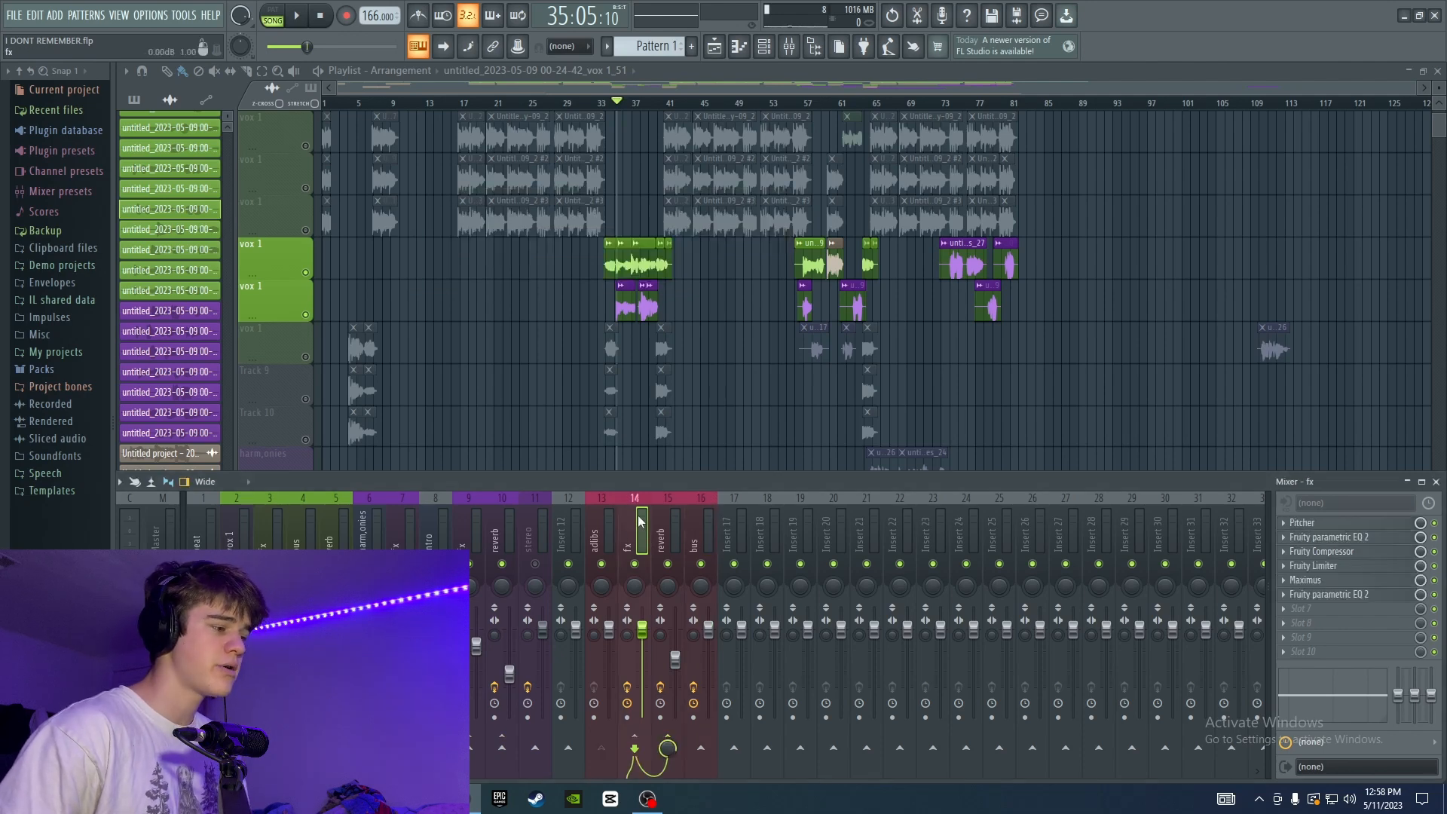
Route the fx track to the bus track and audition the ad-libs together with the other vocals.
click(701, 747)
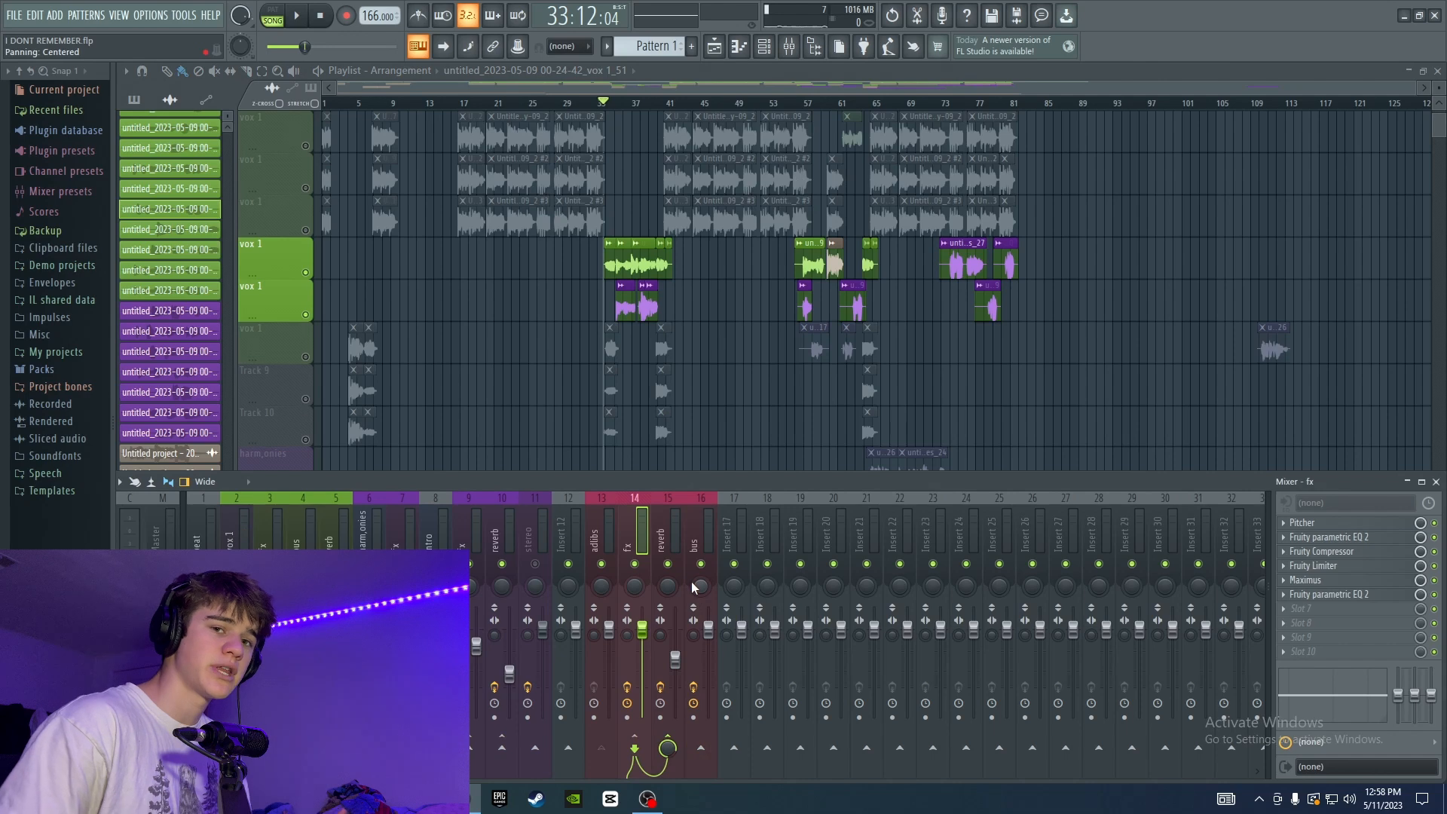
key(space)
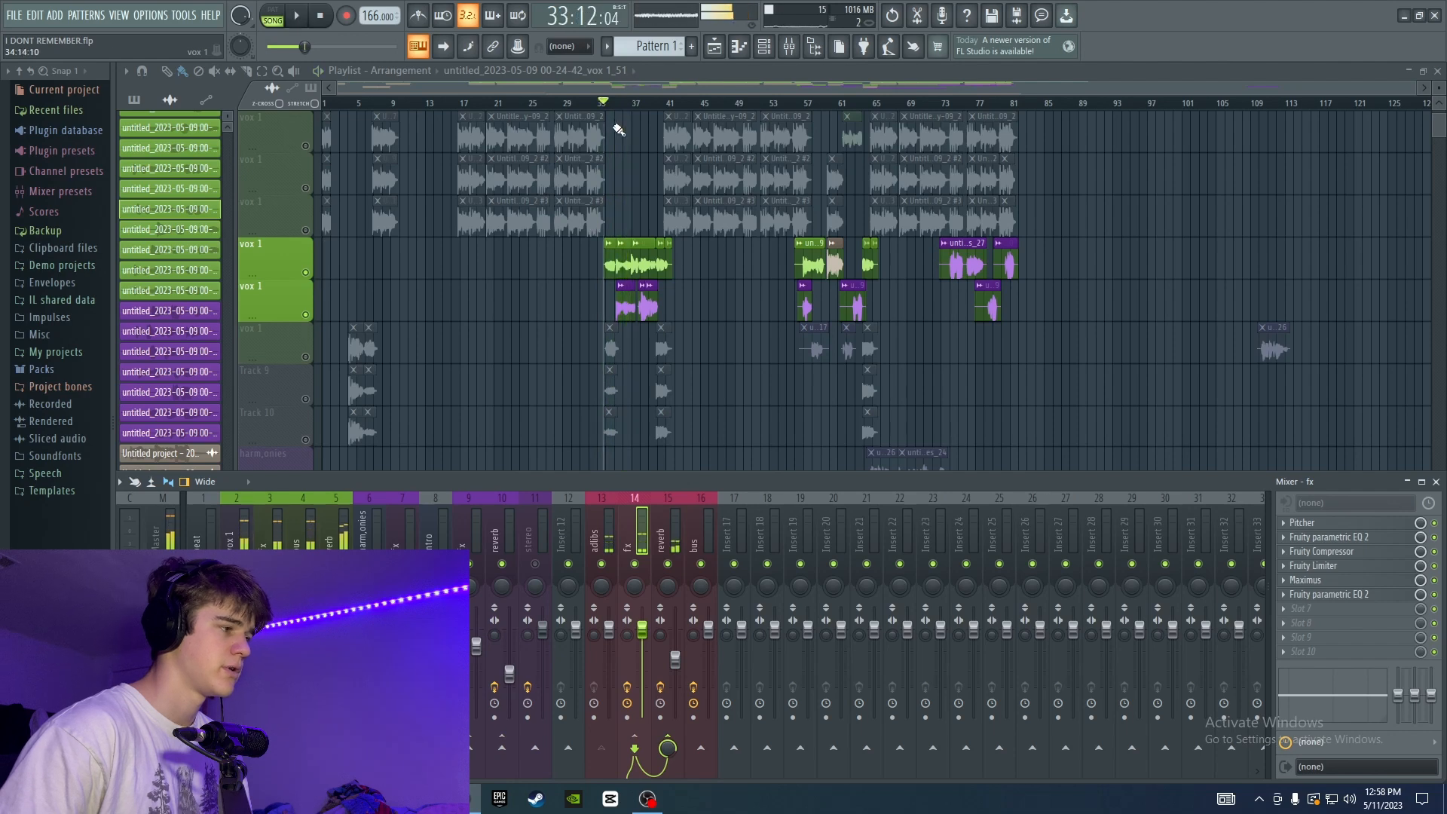
click(701, 747)
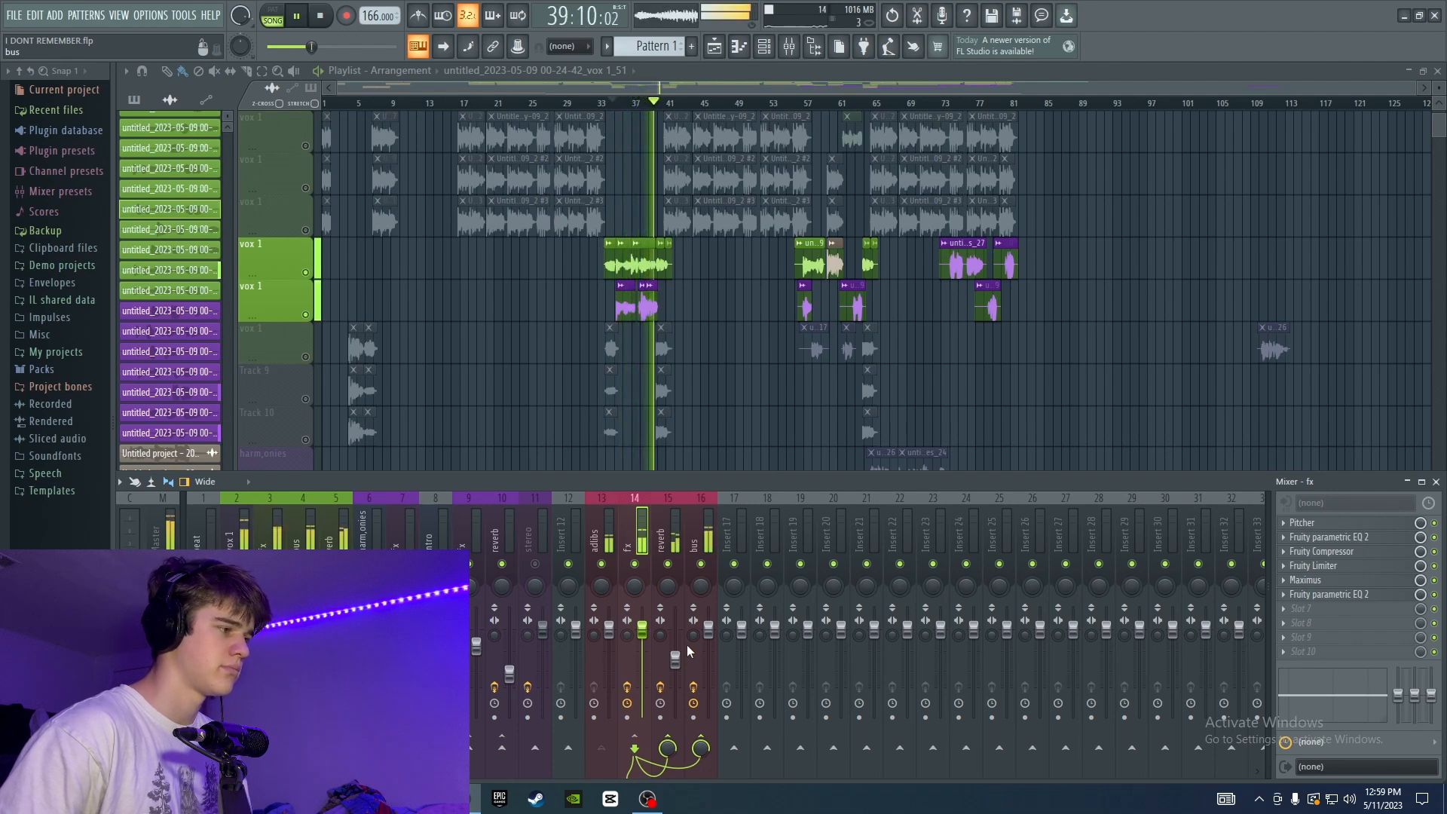
key(space)
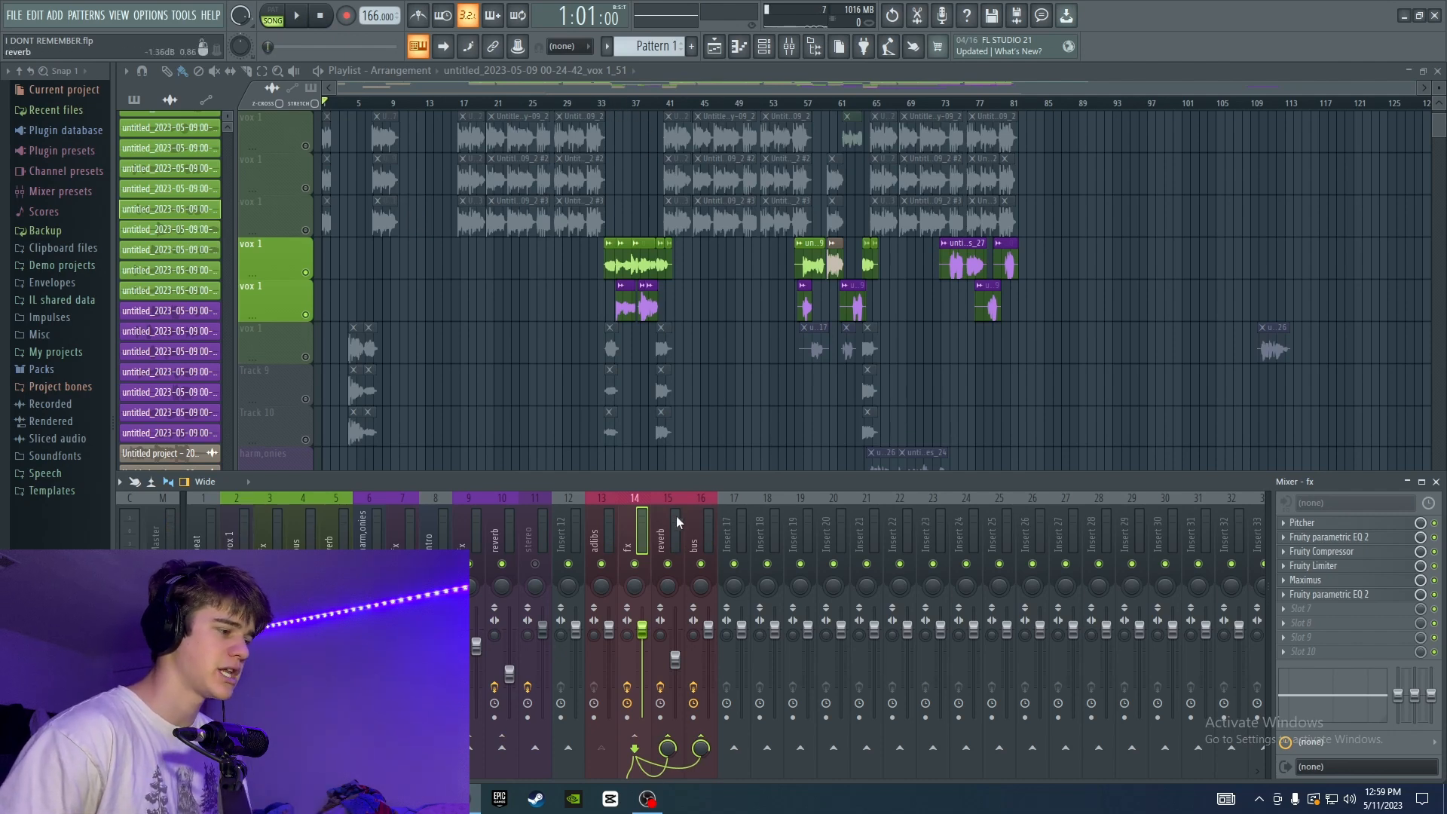
Add Soundgoodizer to the second slot of the bus track and turn its amount down, auditioning the ad-libs.
click(695, 520)
click(1334, 536)
mouse_move(1296, 444)
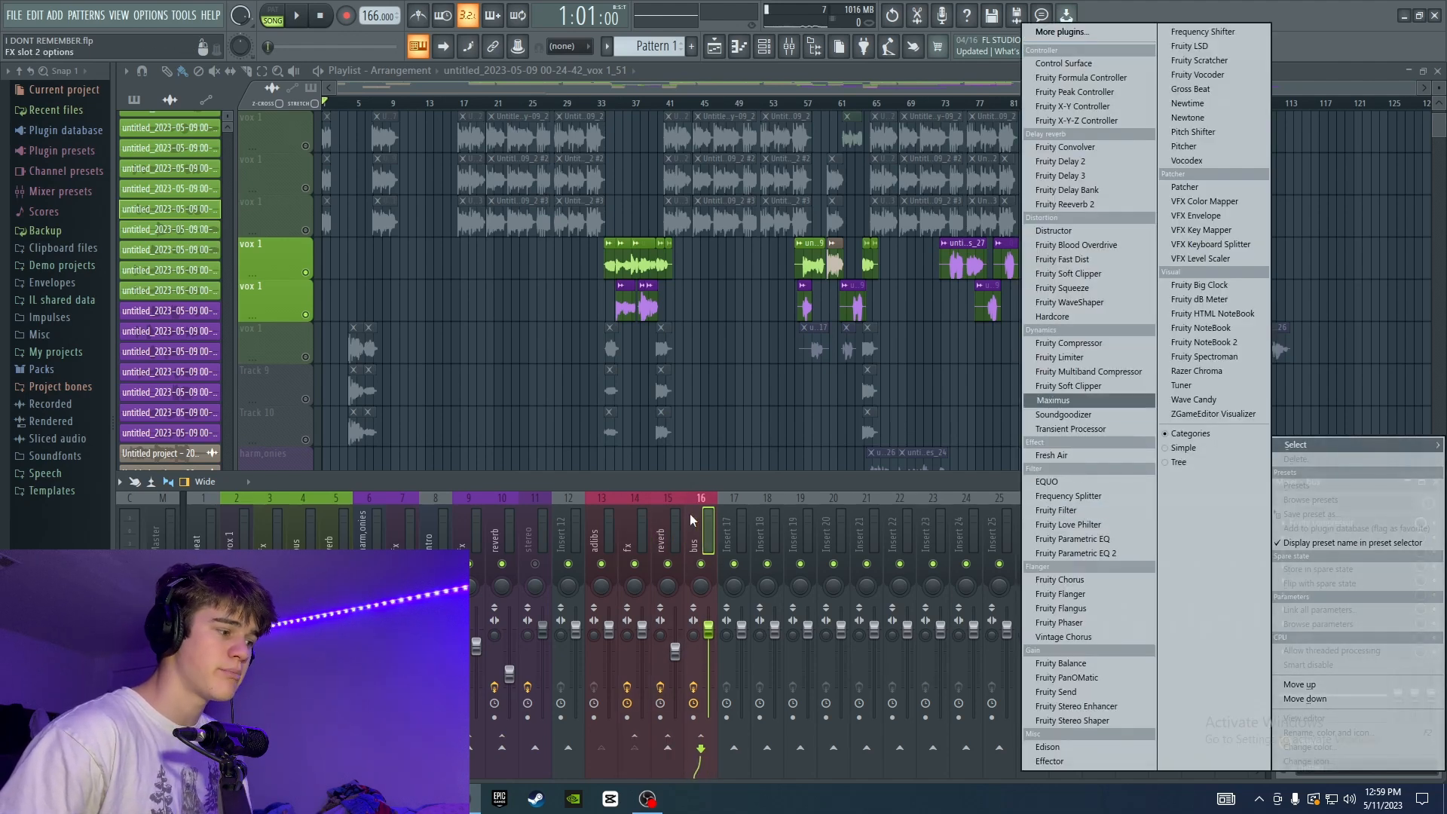
click(1110, 413)
drag(380, 230, 433, 281)
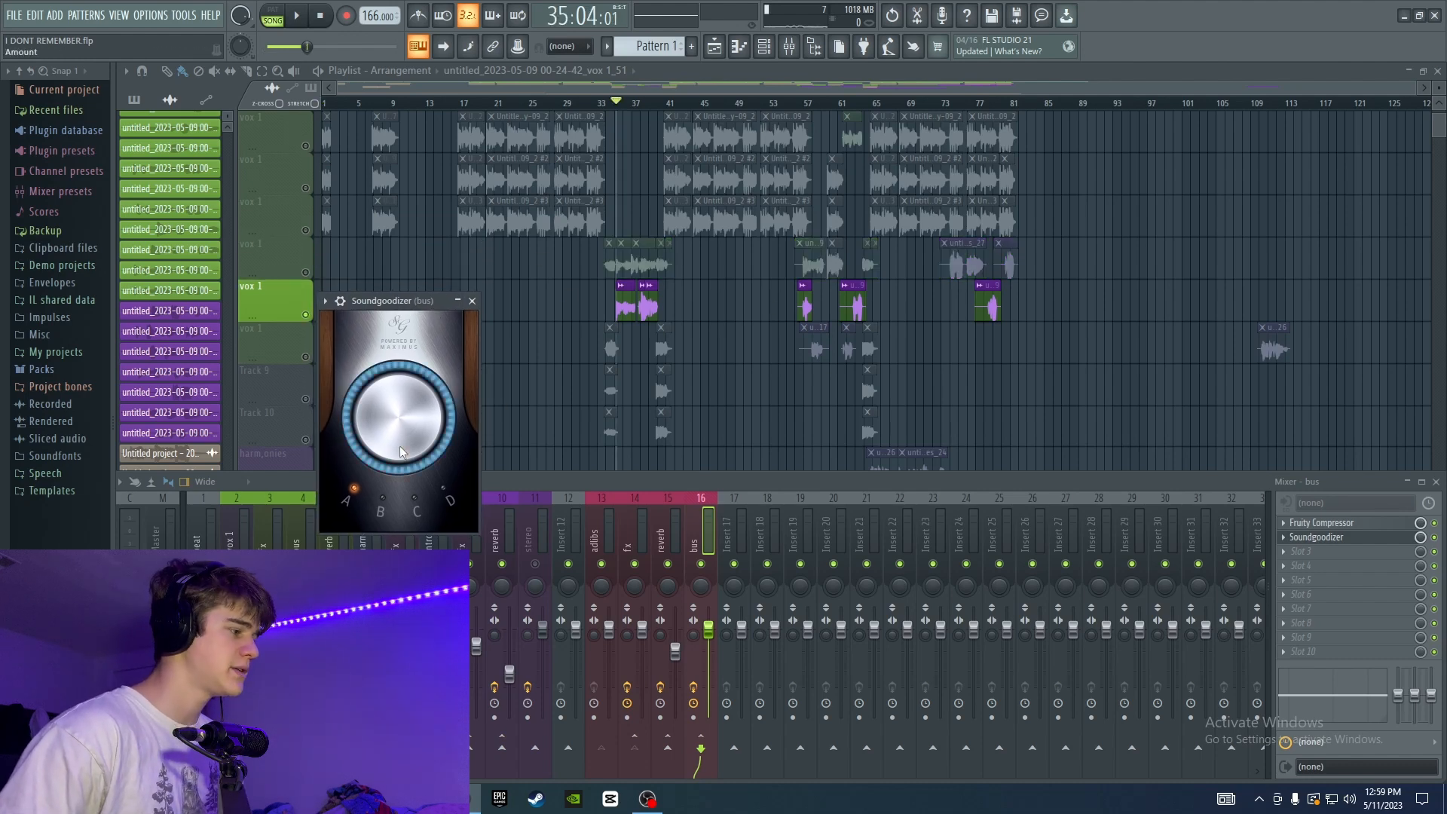
drag(400, 440, 400, 483)
key(space)
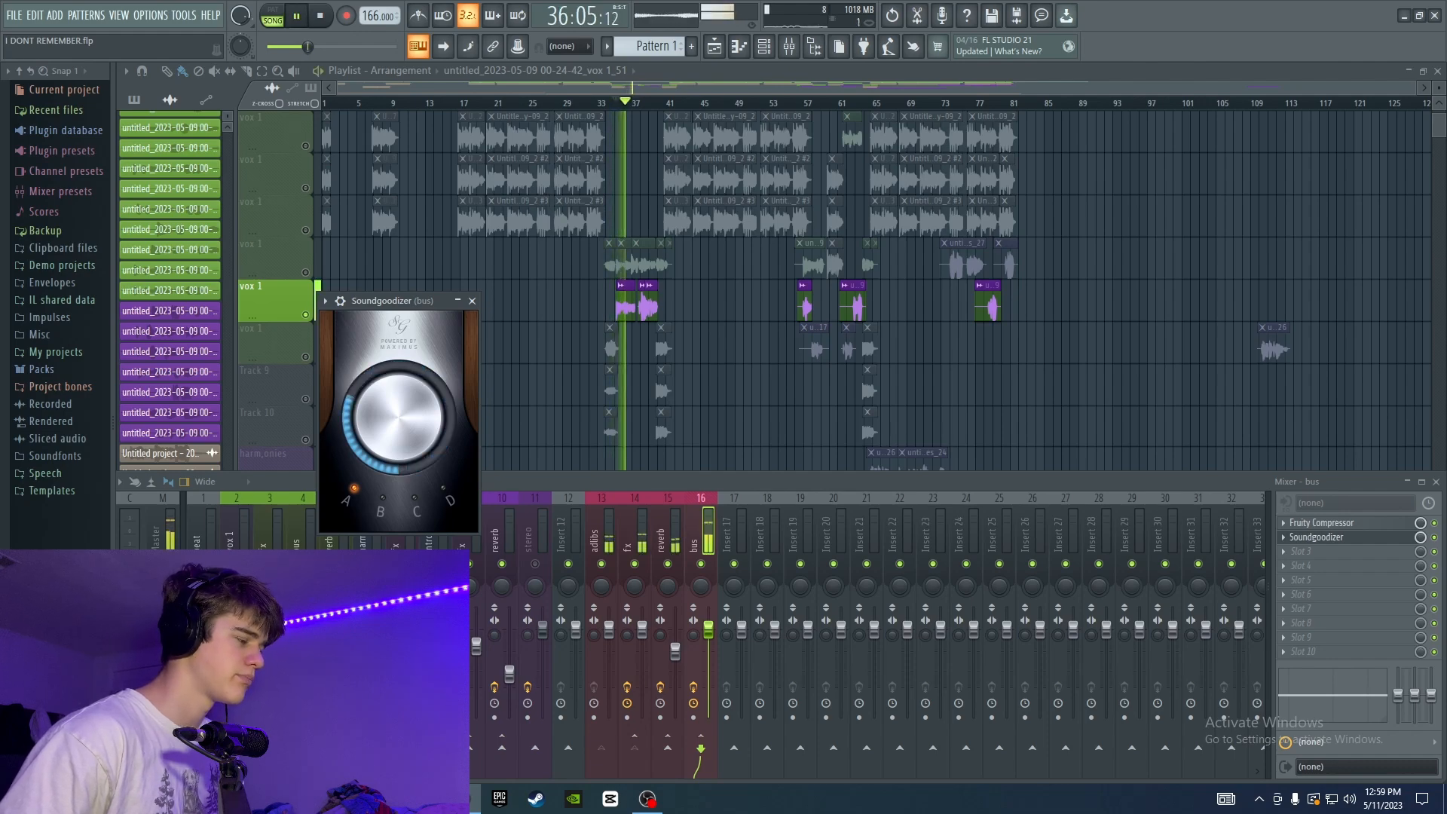
click(472, 301)
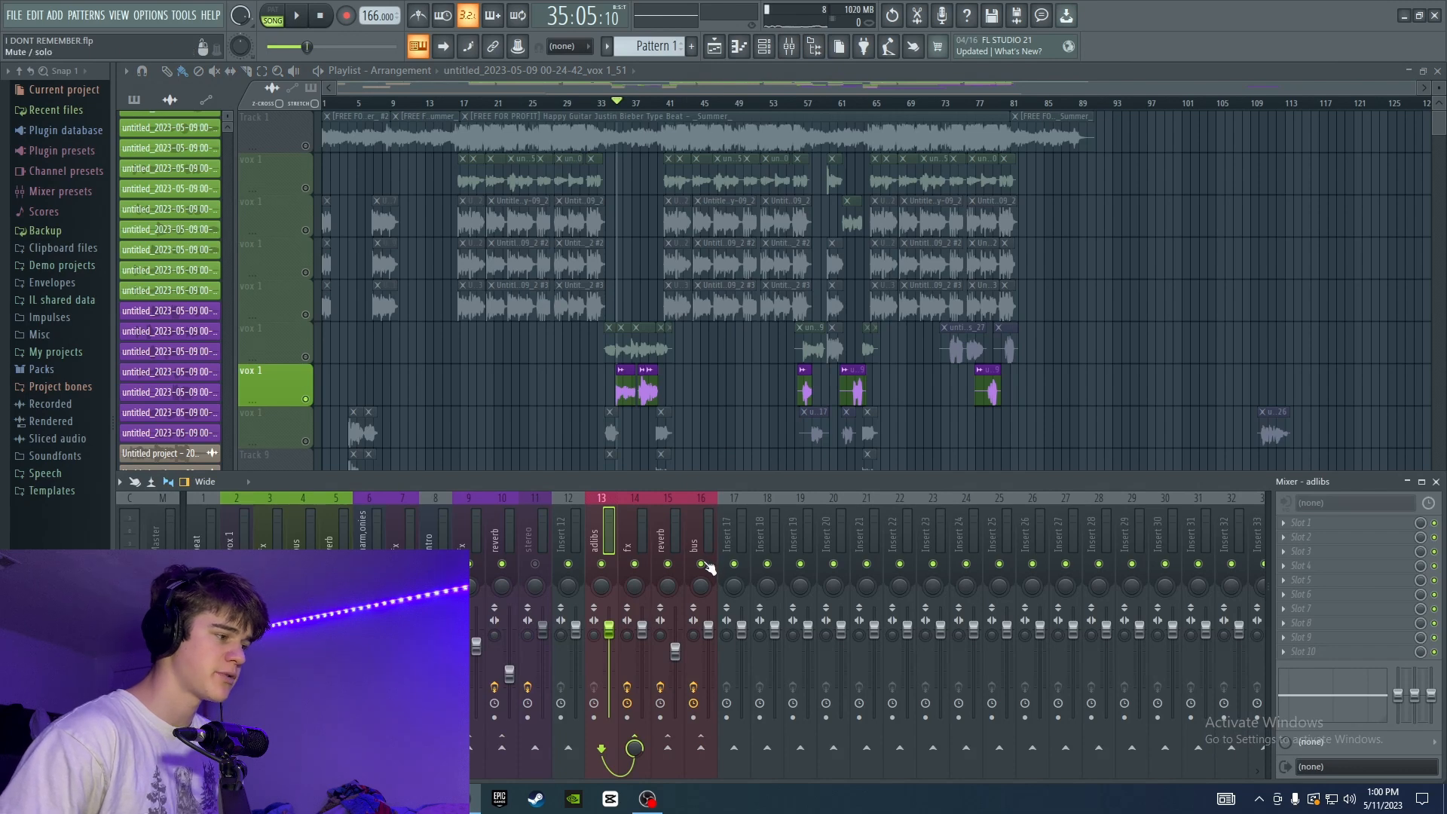
Play the ad-libs with the bus track muted and unmuted to compare the sound.
key(space)
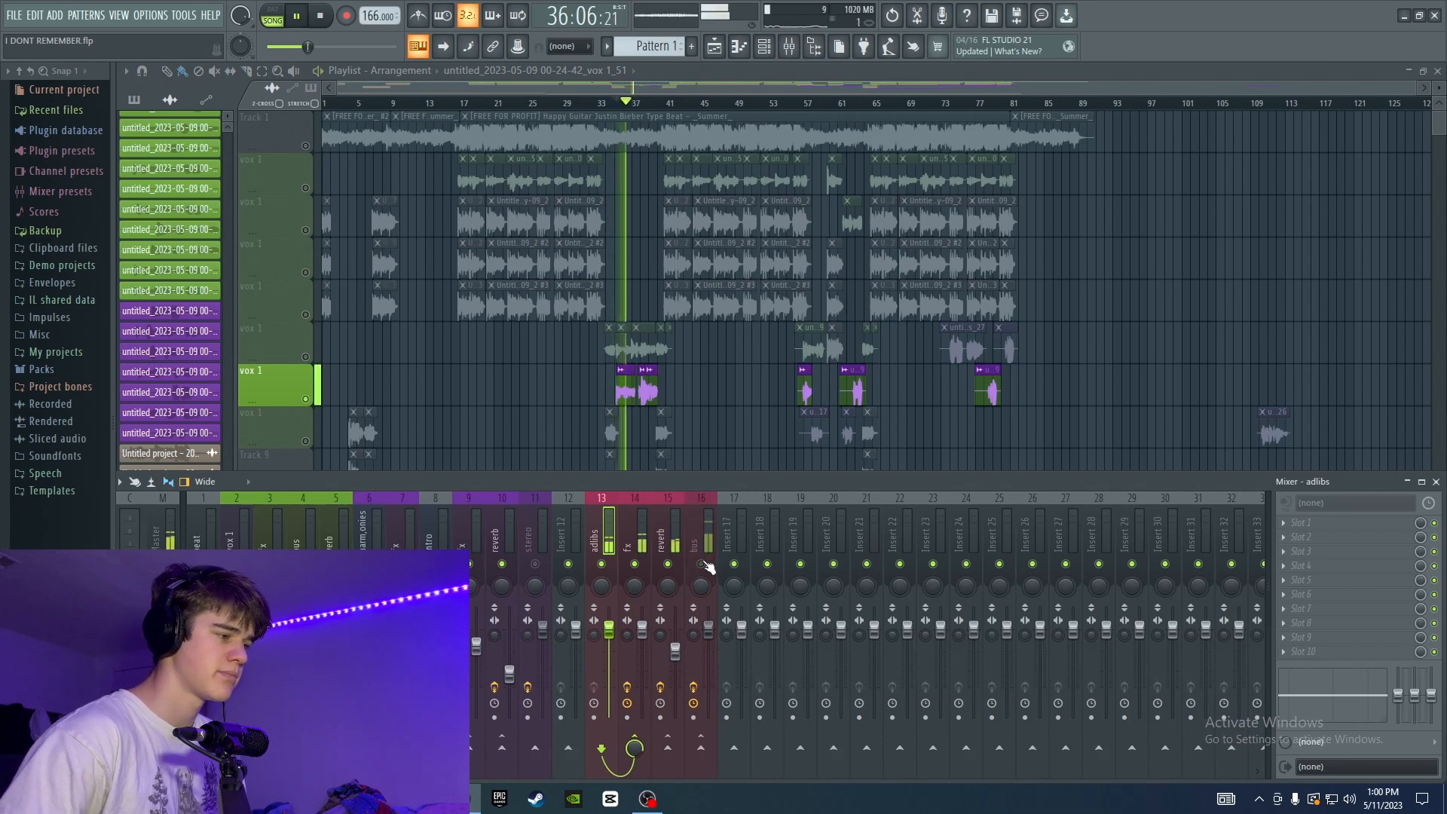
key(space)
key(space)
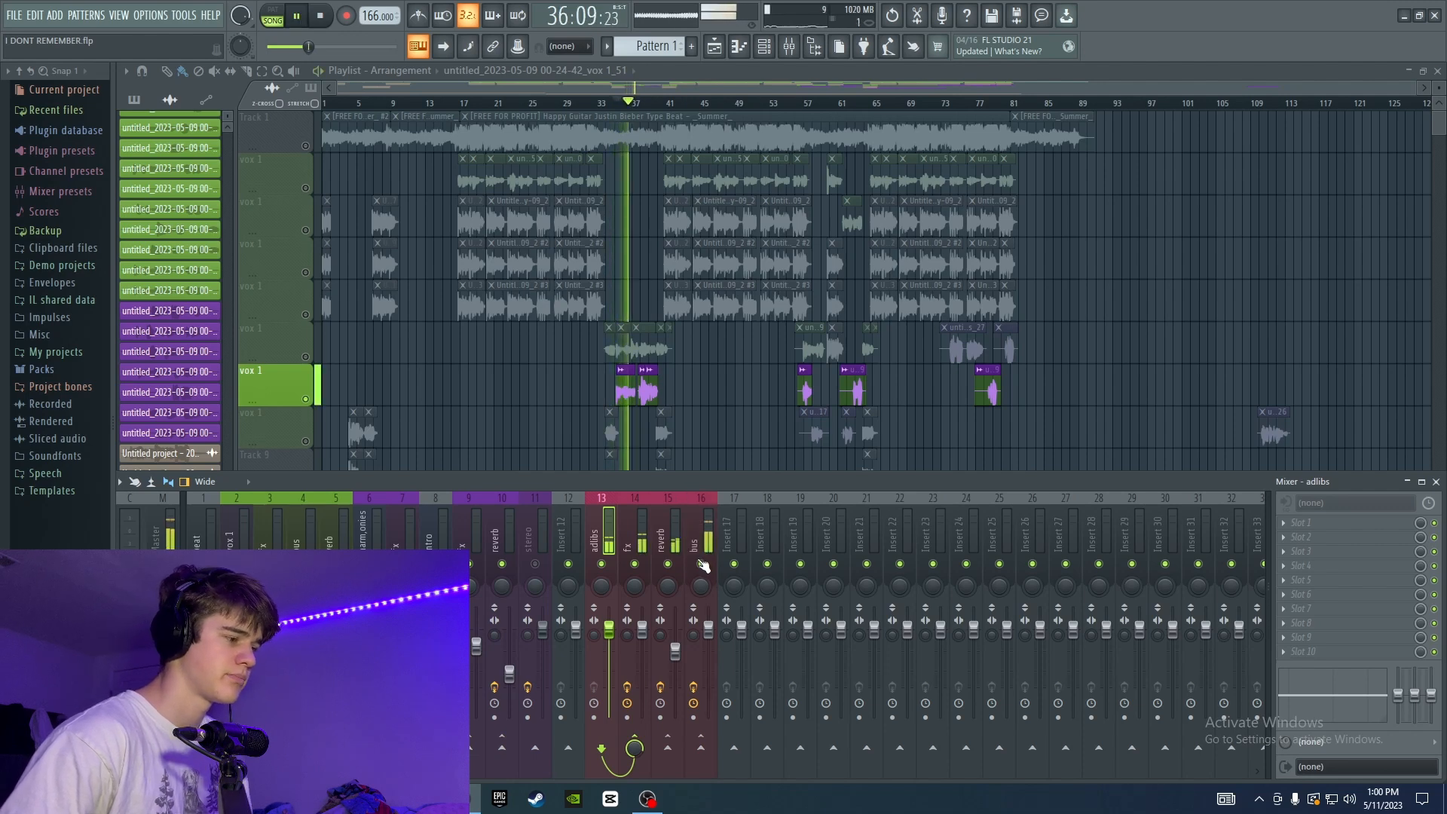
key(space)
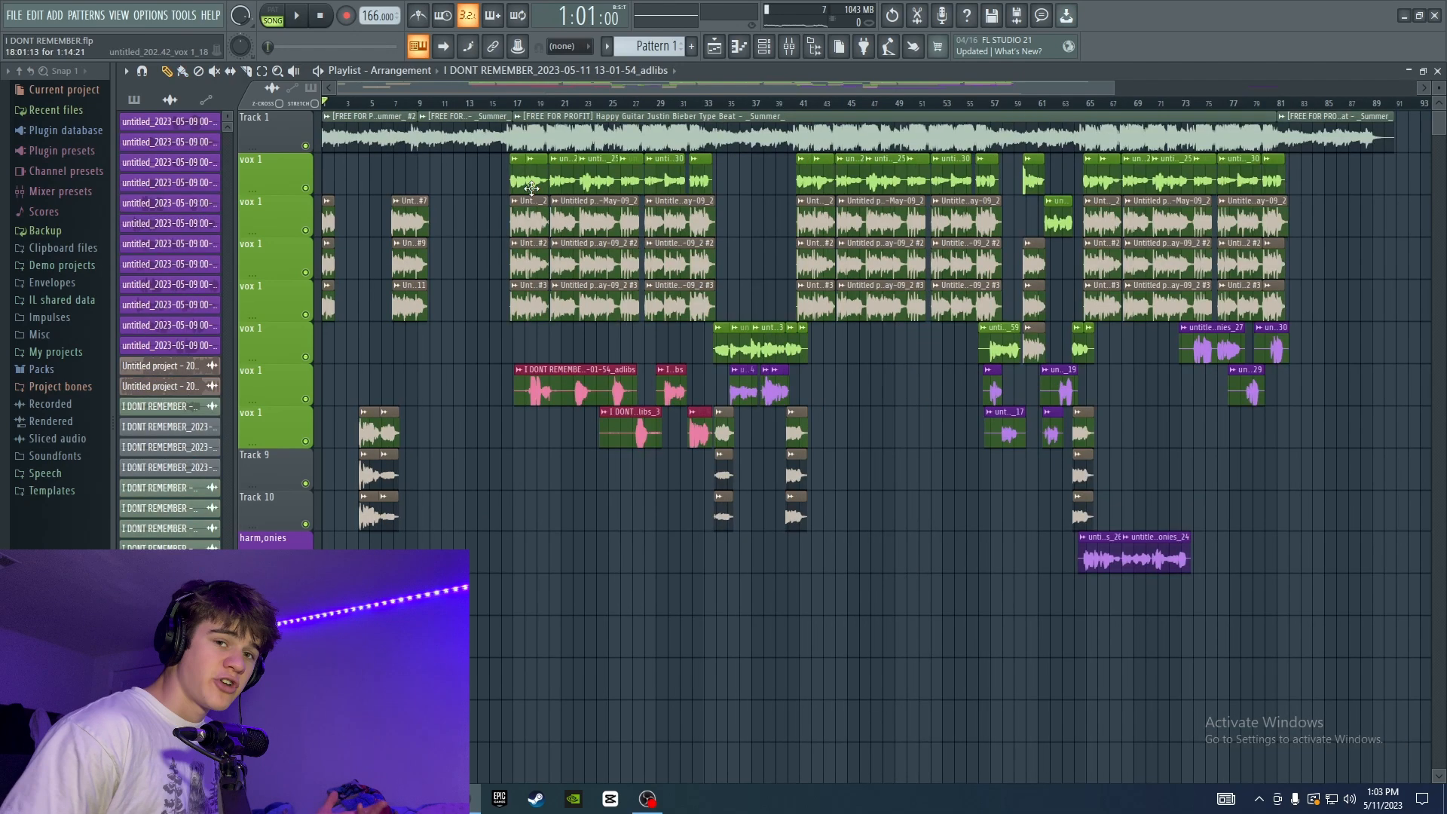
Play the full arrangement from about bar 16 to hear the ad-libs in the mix.
click(509, 106)
key(space)
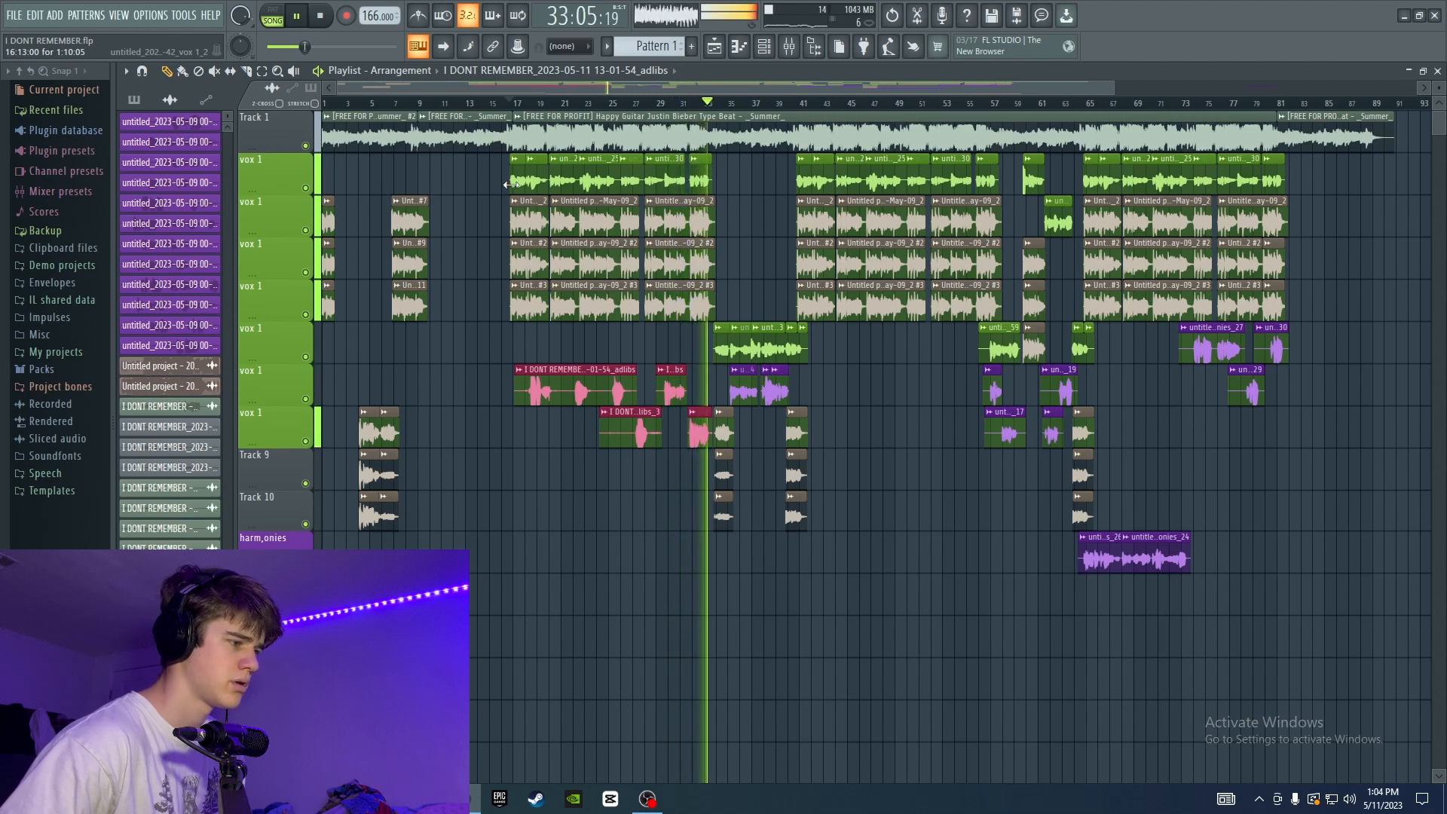
key(space)
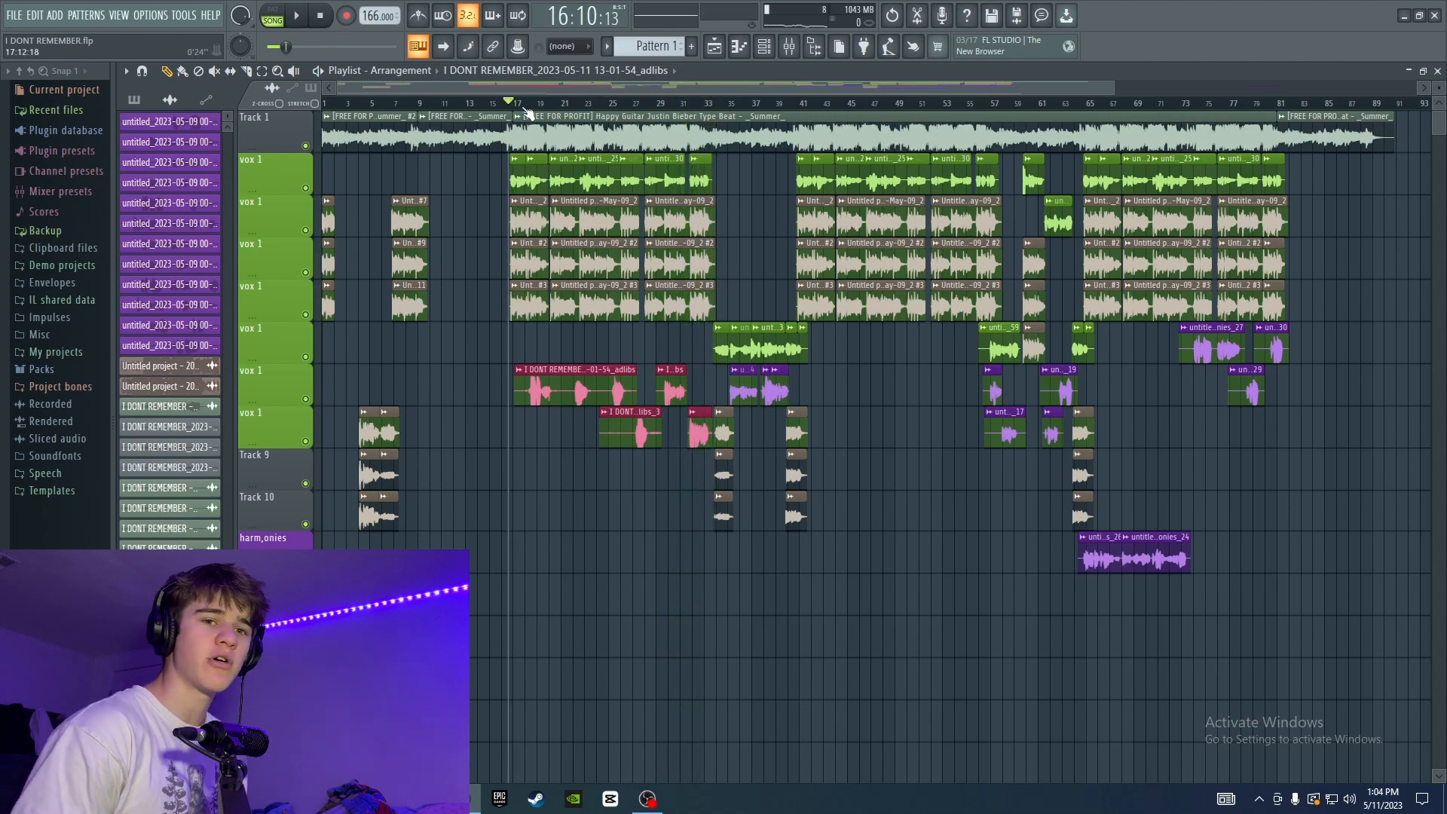